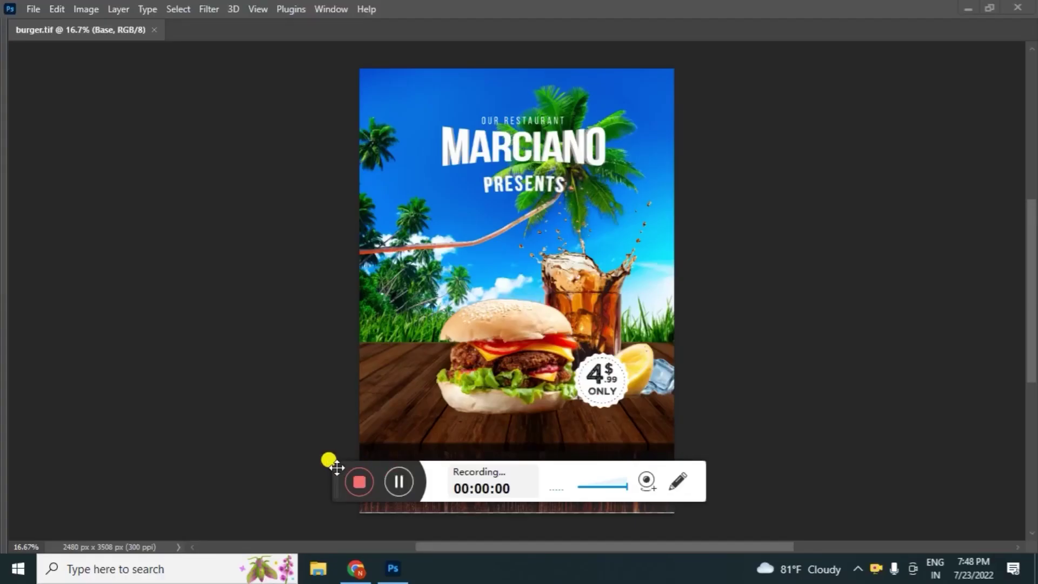
Review the finished burger.tif flyer, then close it to return to the Home screen.
{"action": "left_click_drag", "start_coordinate": [336, 467], "coordinate": [931, 568]}
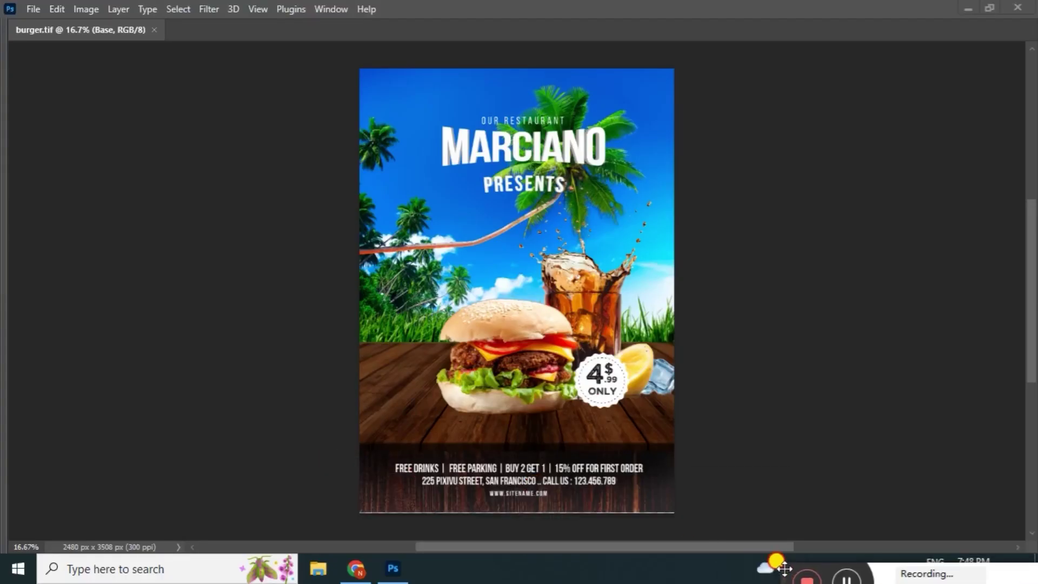
{"action": "scroll", "coordinate": [687, 305], "scroll_direction": "up", "scroll_amount": 2}
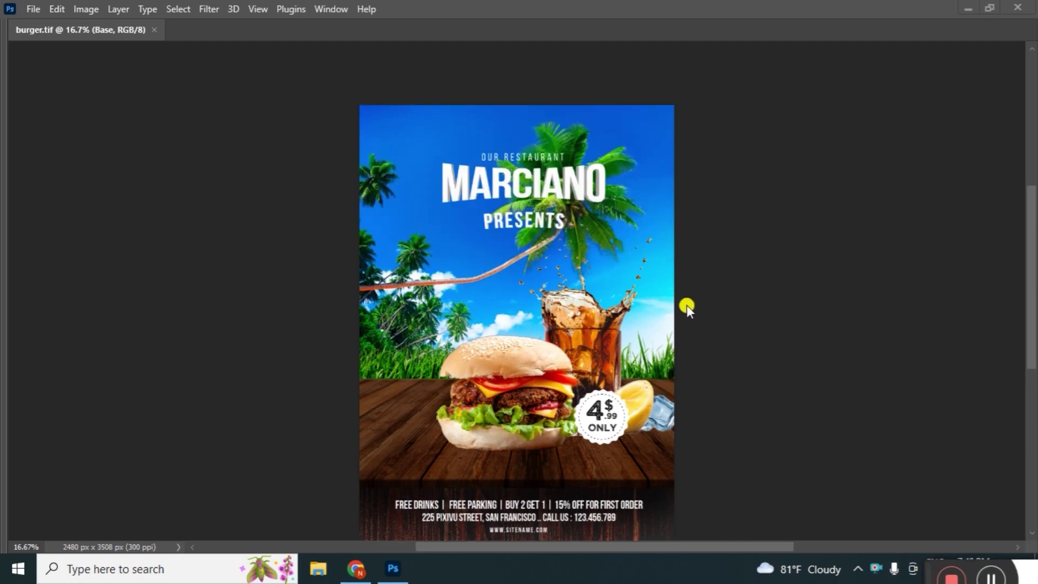
{"action": "scroll", "coordinate": [618, 184], "scroll_direction": "down", "scroll_amount": 2}
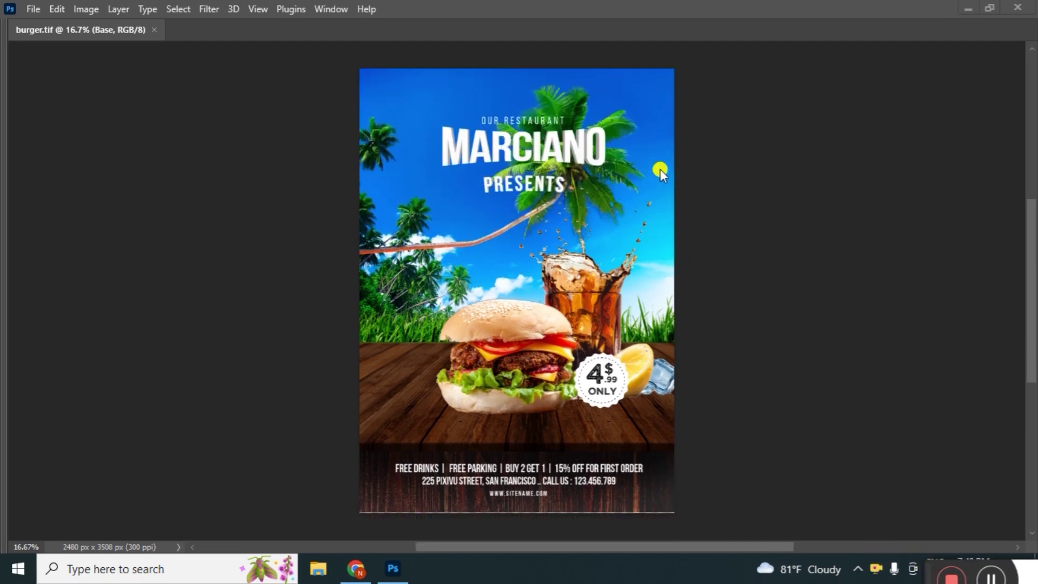
{"action": "scroll", "coordinate": [625, 192], "scroll_direction": "up", "scroll_amount": 1}
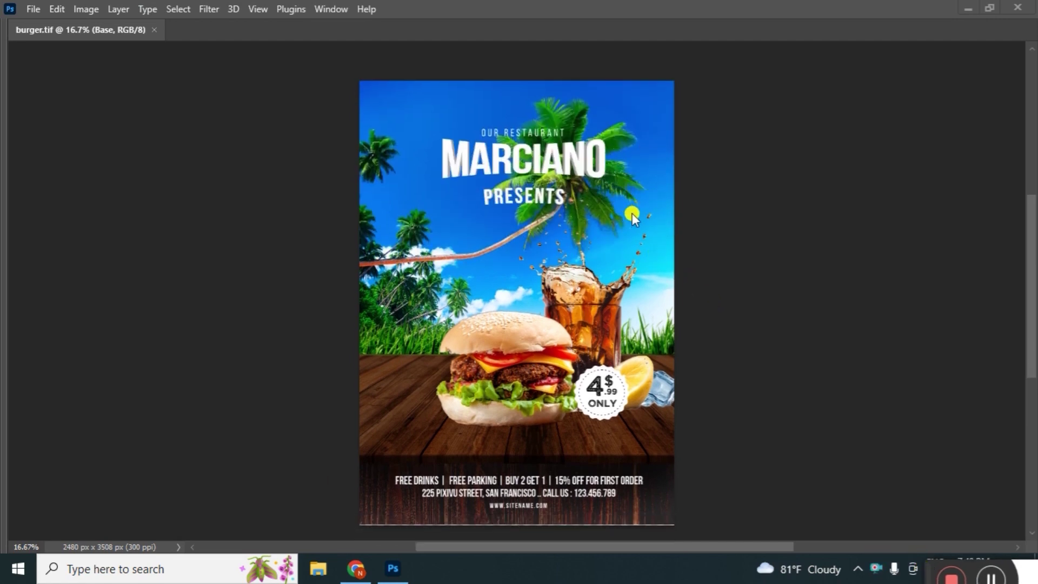
{"action": "scroll", "coordinate": [634, 187], "scroll_direction": "down", "scroll_amount": 2}
{"action": "scroll", "coordinate": [603, 187], "scroll_direction": "up", "scroll_amount": 1}
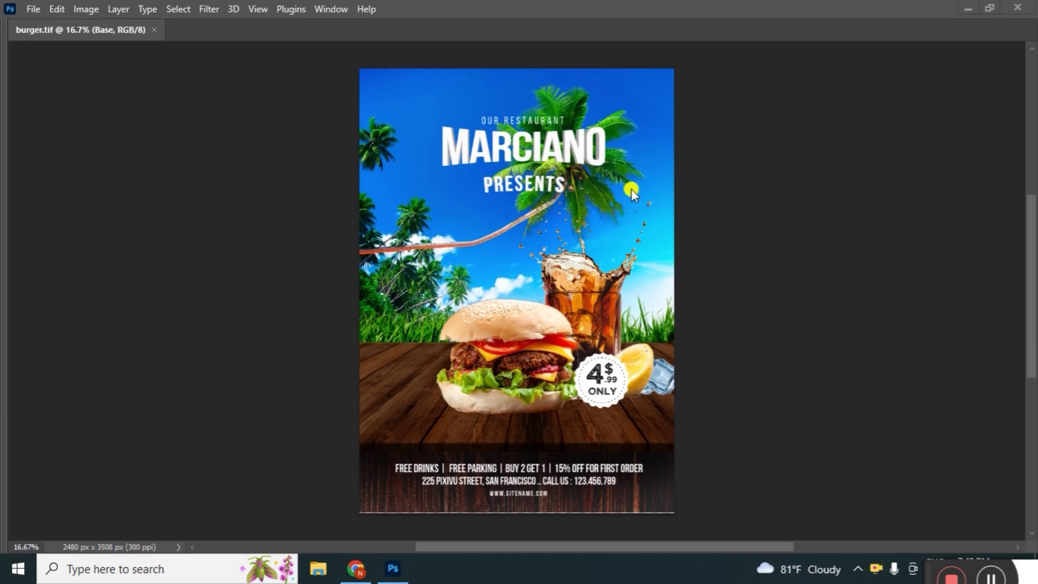
{"action": "scroll", "coordinate": [597, 176], "scroll_direction": "up", "scroll_amount": 1}
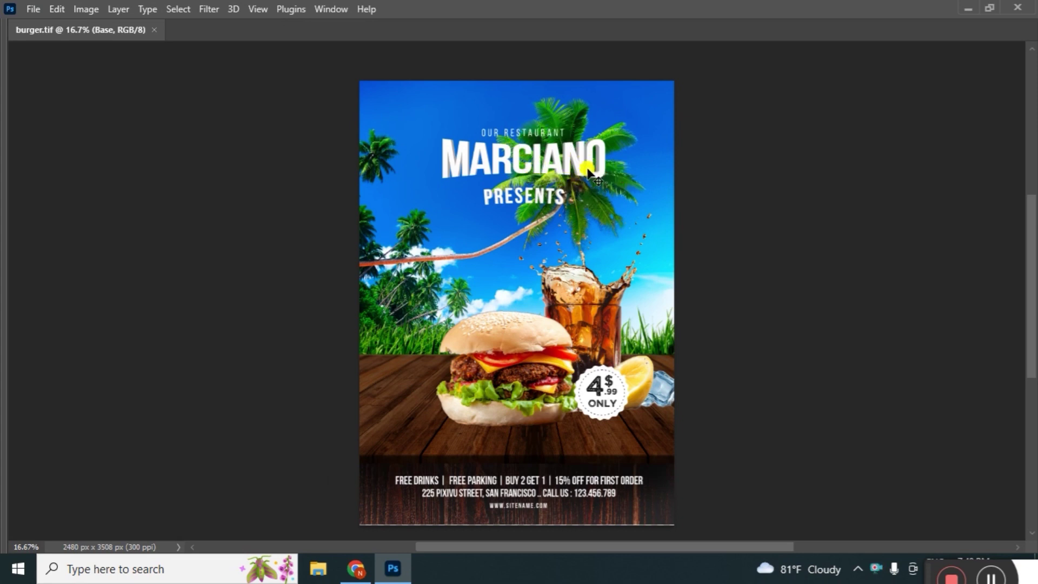
{"action": "scroll", "coordinate": [573, 155], "scroll_direction": "down", "scroll_amount": 1}
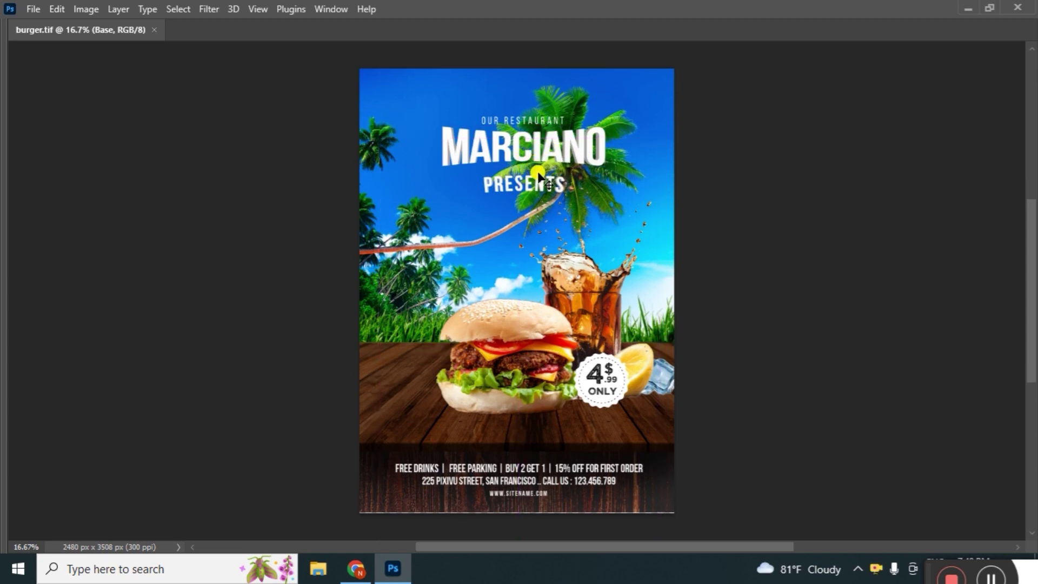
{"action": "key", "text": "ctrl+w"}
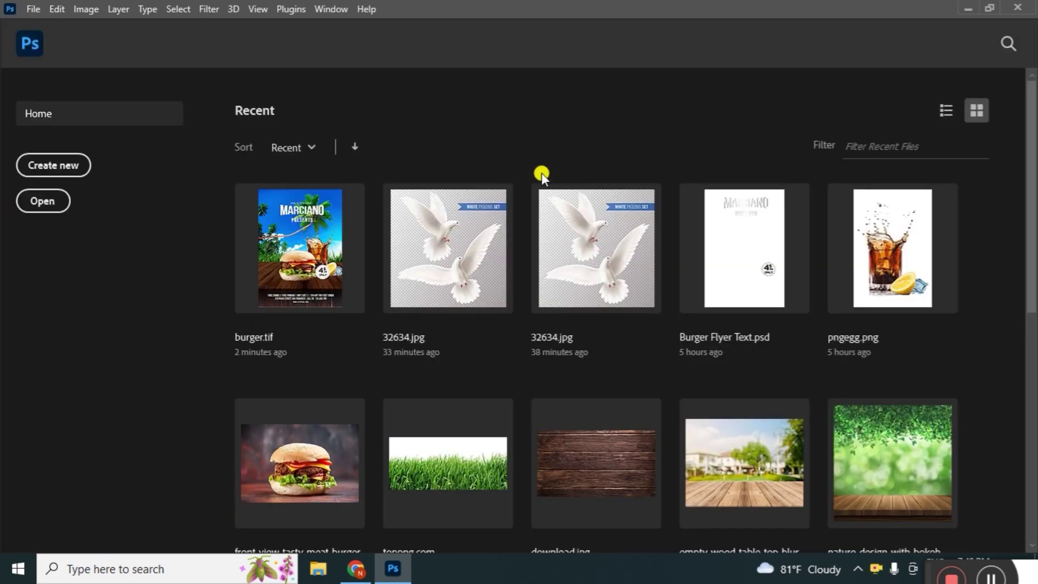
Create a blank A4 portrait document, 210 x 297 mm at 300 ppi.
{"action": "key", "text": "ctrl+n"}
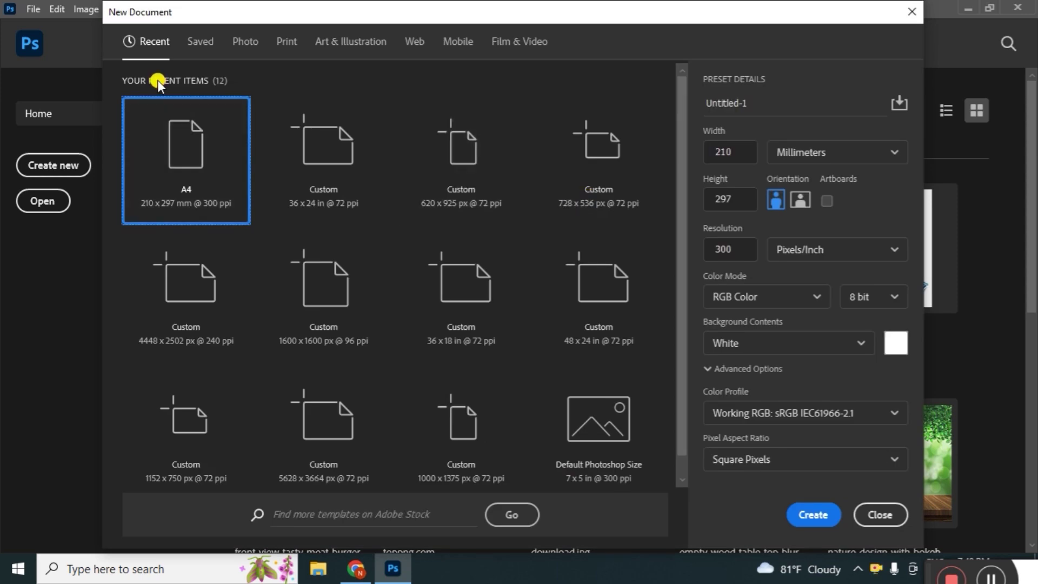
{"action": "left_click", "coordinate": [813, 513]}
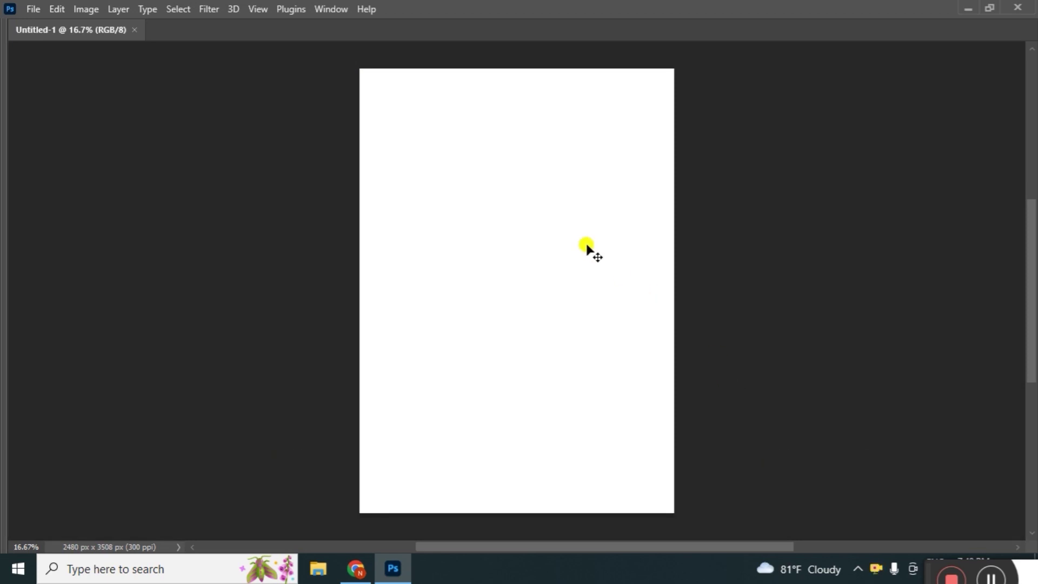
{"action": "scroll", "coordinate": [573, 243], "scroll_direction": "up", "scroll_amount": 1}
{"action": "scroll", "coordinate": [555, 239], "scroll_direction": "up", "scroll_amount": 2}
{"action": "scroll", "coordinate": [557, 238], "scroll_direction": "down", "scroll_amount": 1}
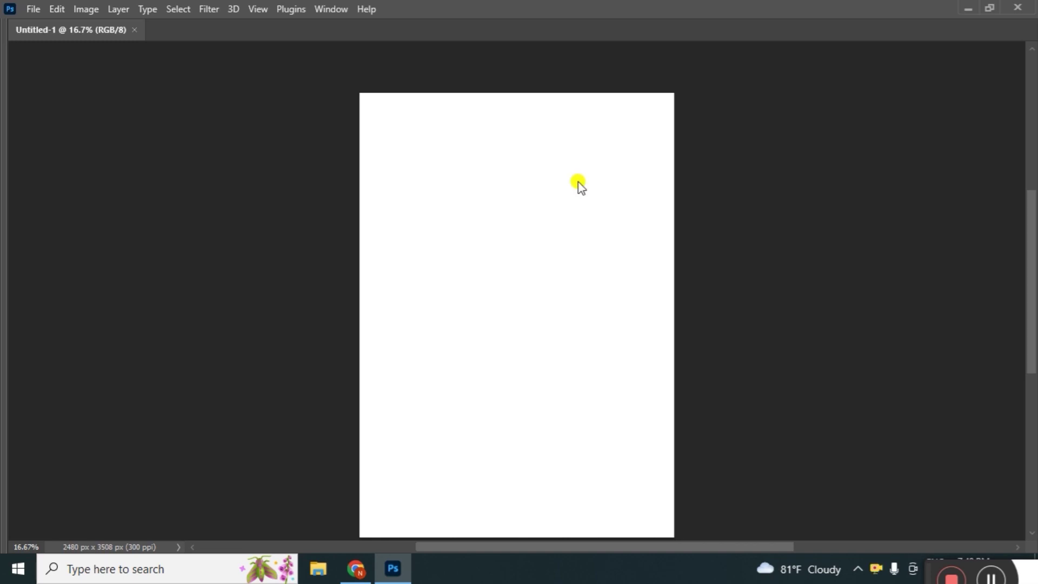
Open beach.jpg and drag its image onto the Untitled-1 document tab.
{"action": "key", "text": "ctrl+o"}
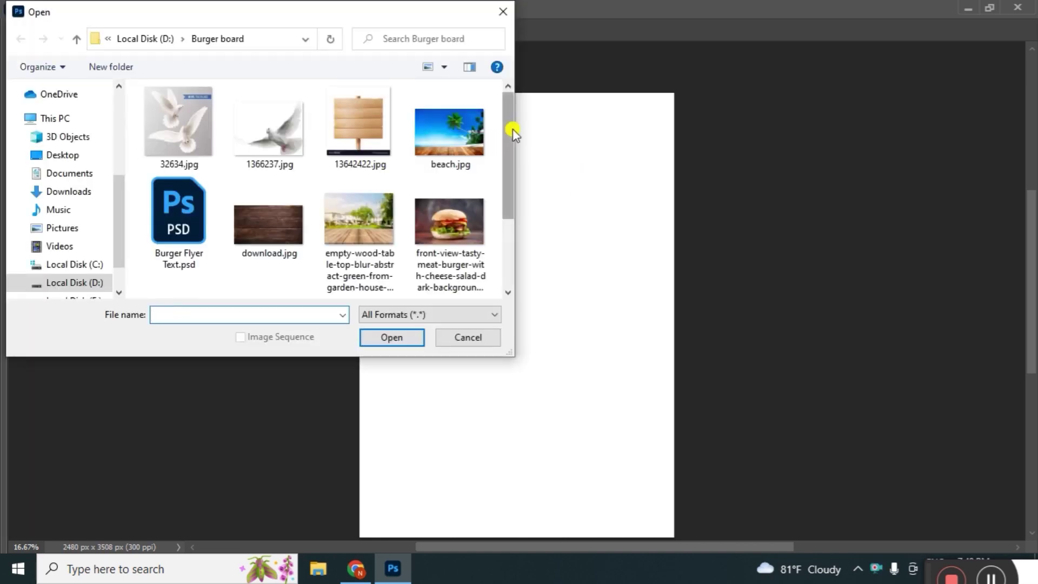
{"action": "mouse_move", "coordinate": [512, 129]}
{"action": "left_mouse_down"}
{"action": "mouse_move", "coordinate": [518, 169]}
{"action": "mouse_move", "coordinate": [504, 210]}
{"action": "mouse_move", "coordinate": [524, 120]}
{"action": "mouse_move", "coordinate": [510, 230]}
{"action": "mouse_move", "coordinate": [500, 125]}
{"action": "left_mouse_up"}
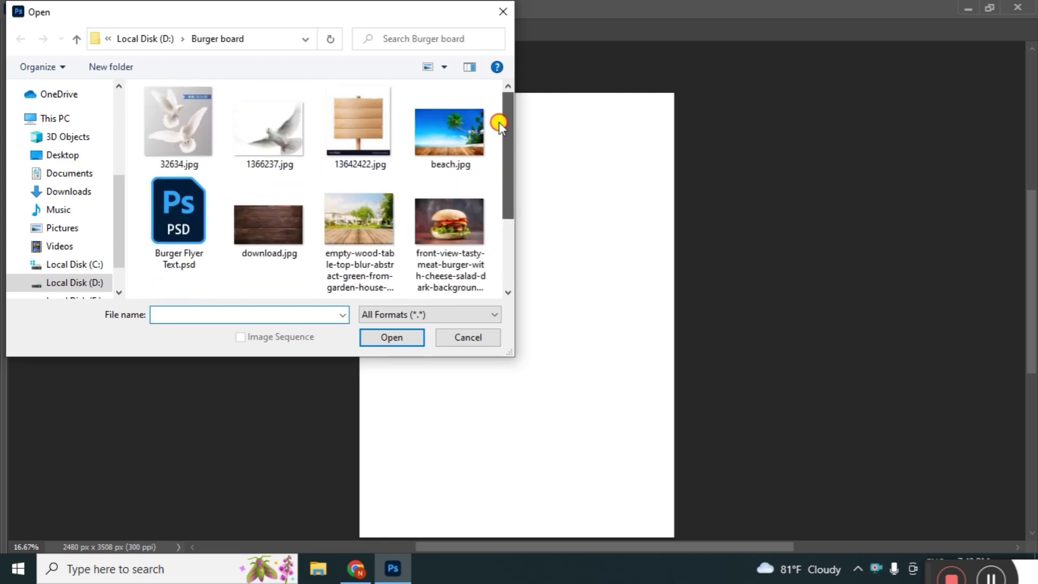
{"action": "double_click", "coordinate": [471, 131]}
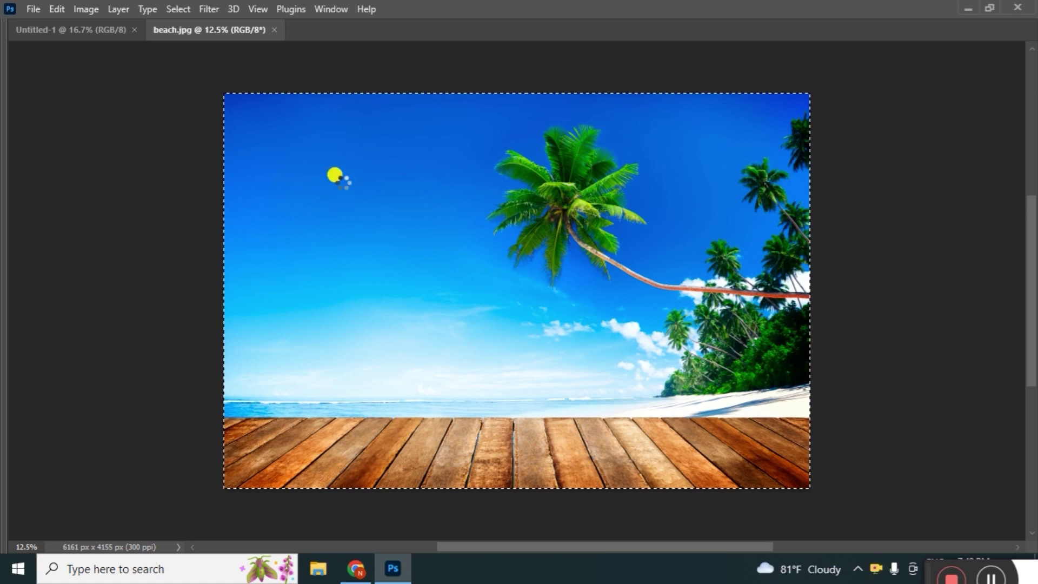
{"action": "left_click_drag", "start_coordinate": [415, 202], "coordinate": [125, 34]}
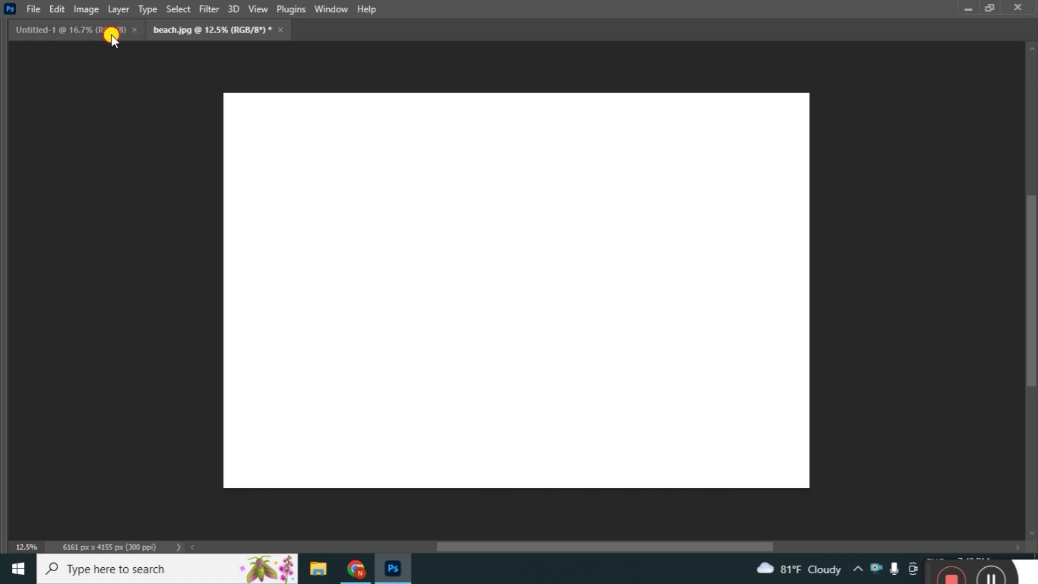
In Untitled-1, select Layer 1 and shift the beach photo so the palm sits top-left.
{"action": "left_click", "coordinate": [112, 34]}
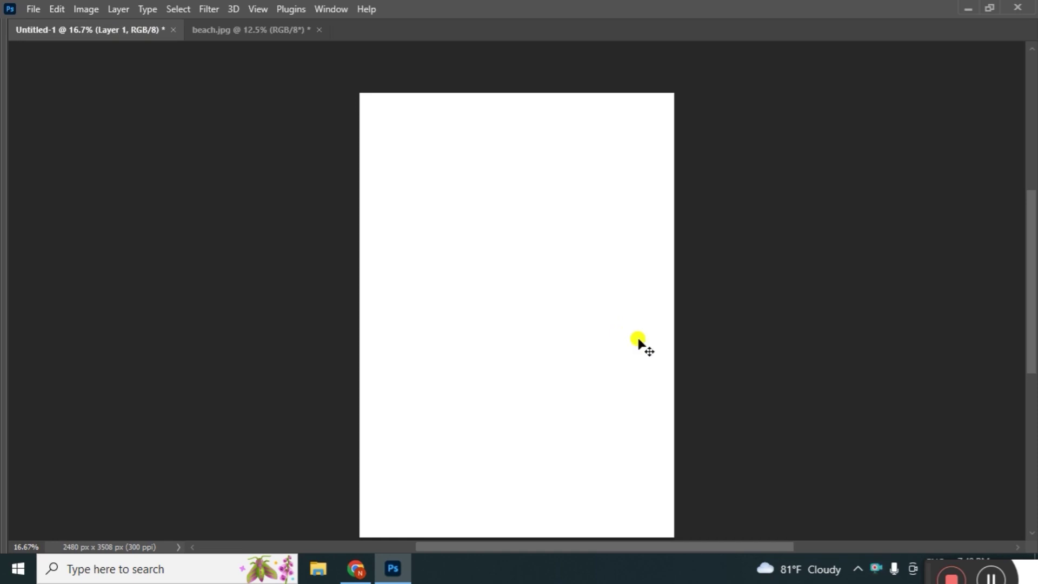
{"action": "right_click", "coordinate": [606, 267]}
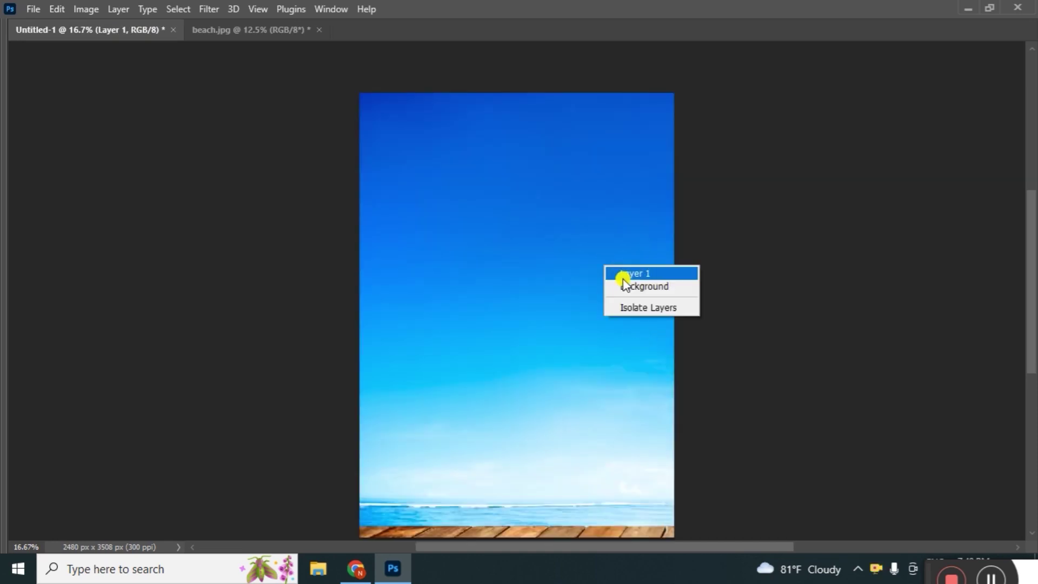
{"action": "left_click", "coordinate": [638, 273]}
{"action": "left_click_drag", "start_coordinate": [644, 274], "coordinate": [584, 144]}
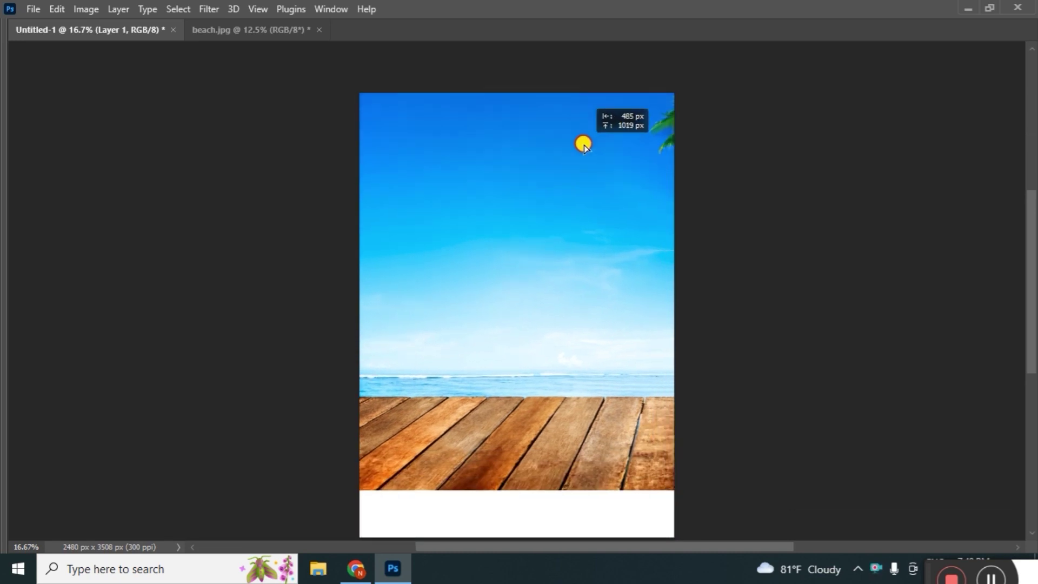
{"action": "mouse_move", "coordinate": [635, 256]}
{"action": "left_mouse_down"}
{"action": "mouse_move", "coordinate": [484, 241]}
{"action": "mouse_move", "coordinate": [436, 302]}
{"action": "mouse_move", "coordinate": [598, 271]}
{"action": "mouse_move", "coordinate": [507, 270]}
{"action": "left_mouse_up"}
{"action": "key", "text": "ctrl+minus"}
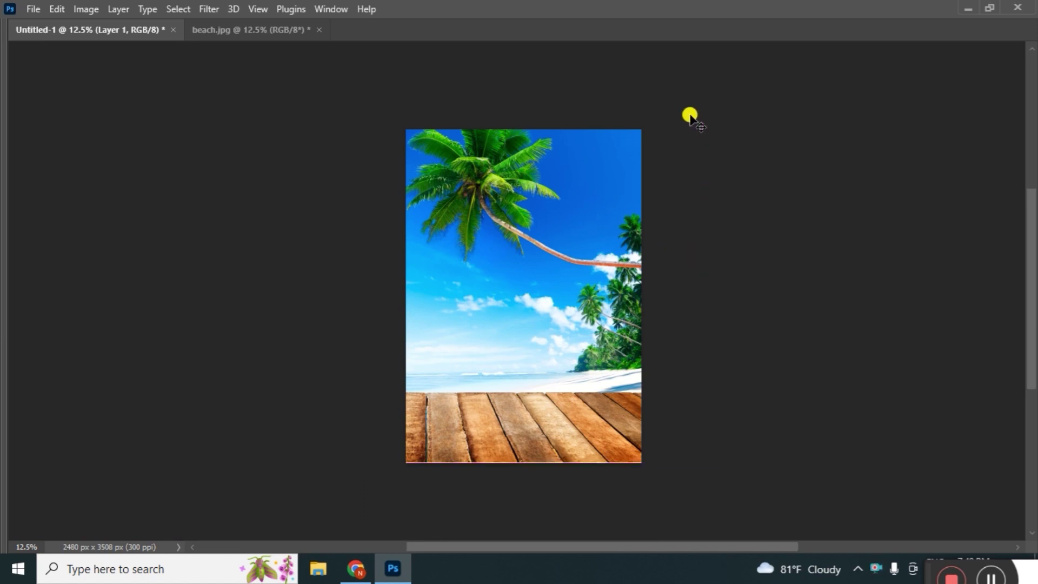
Scale the beach photo, flip it horizontally and enlarge it across the page width.
{"action": "key", "text": "ctrl+t"}
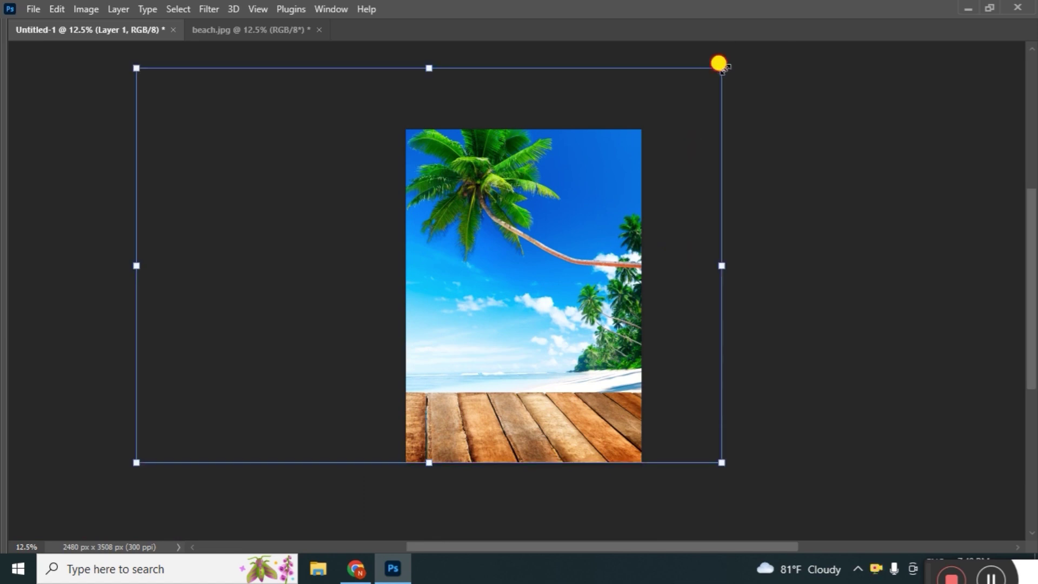
{"action": "left_click_drag", "start_coordinate": [722, 67], "coordinate": [577, 166]}
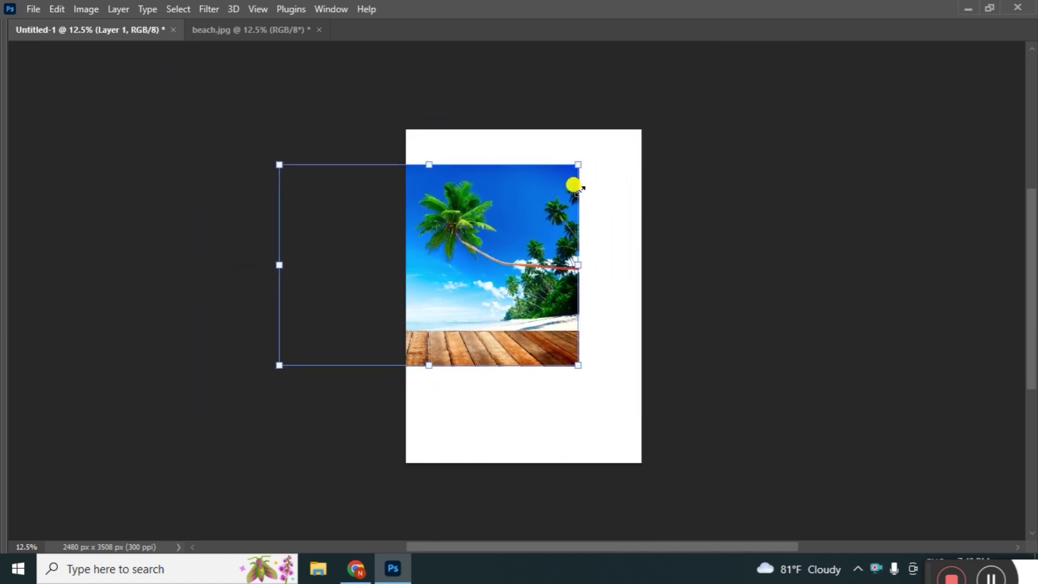
{"action": "left_click_drag", "start_coordinate": [549, 218], "coordinate": [644, 189]}
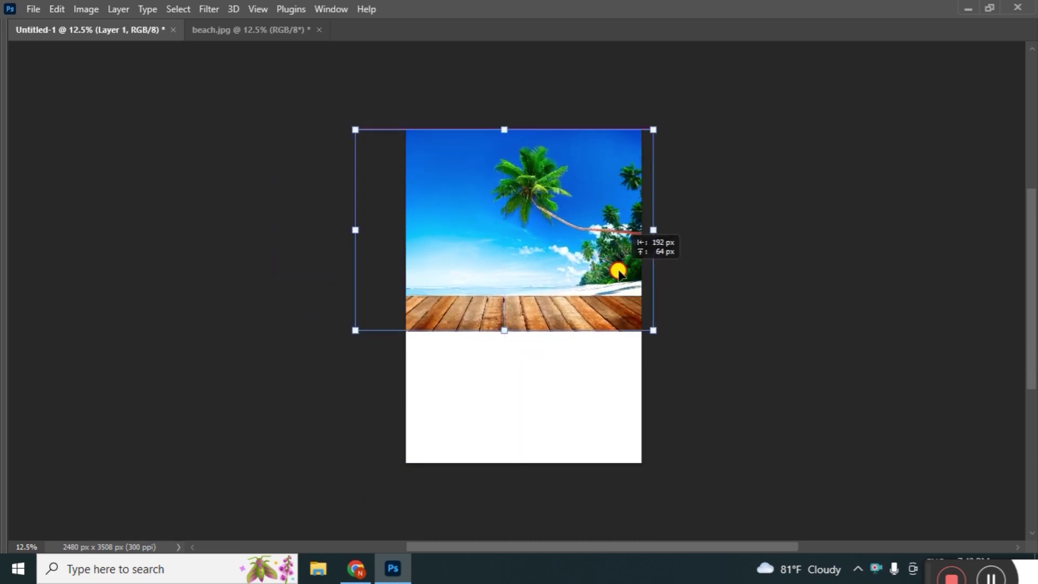
{"action": "left_click_drag", "start_coordinate": [637, 271], "coordinate": [619, 265]}
{"action": "right_click", "coordinate": [610, 253]}
{"action": "left_click", "coordinate": [694, 532]}
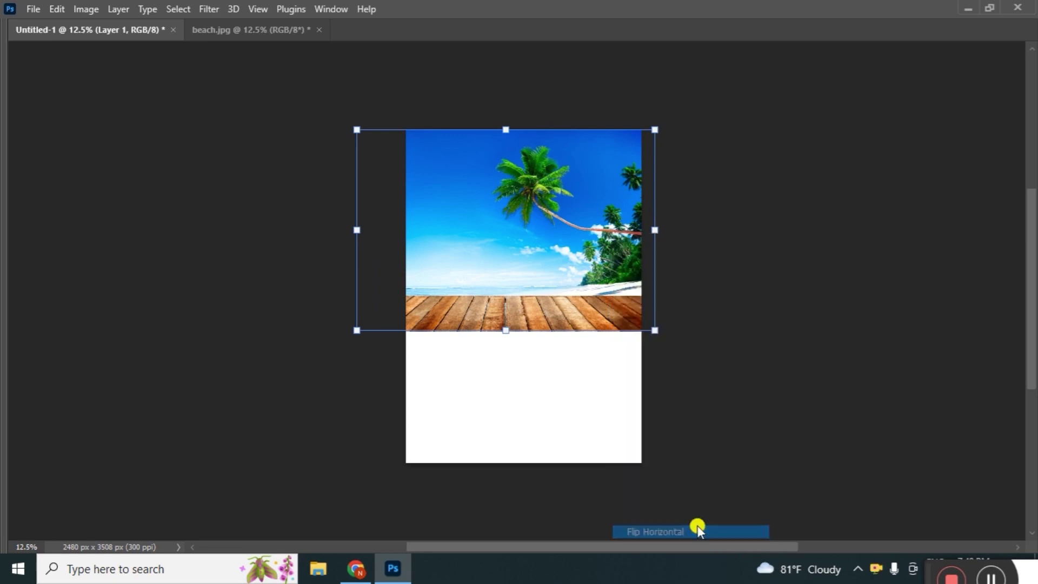
{"action": "left_click_drag", "start_coordinate": [555, 243], "coordinate": [597, 241]}
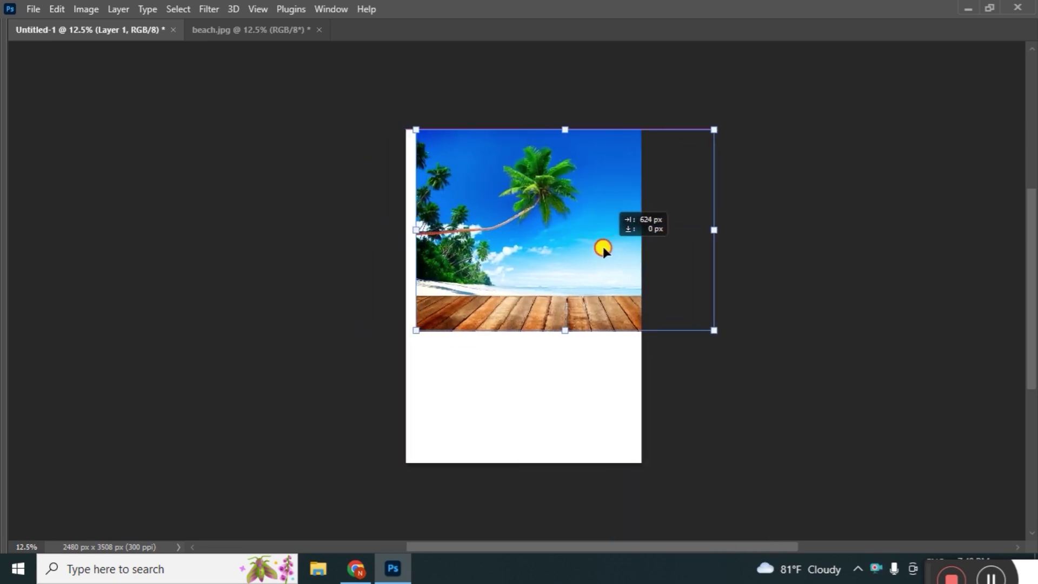
{"action": "left_click_drag", "start_coordinate": [696, 329], "coordinate": [709, 336]}
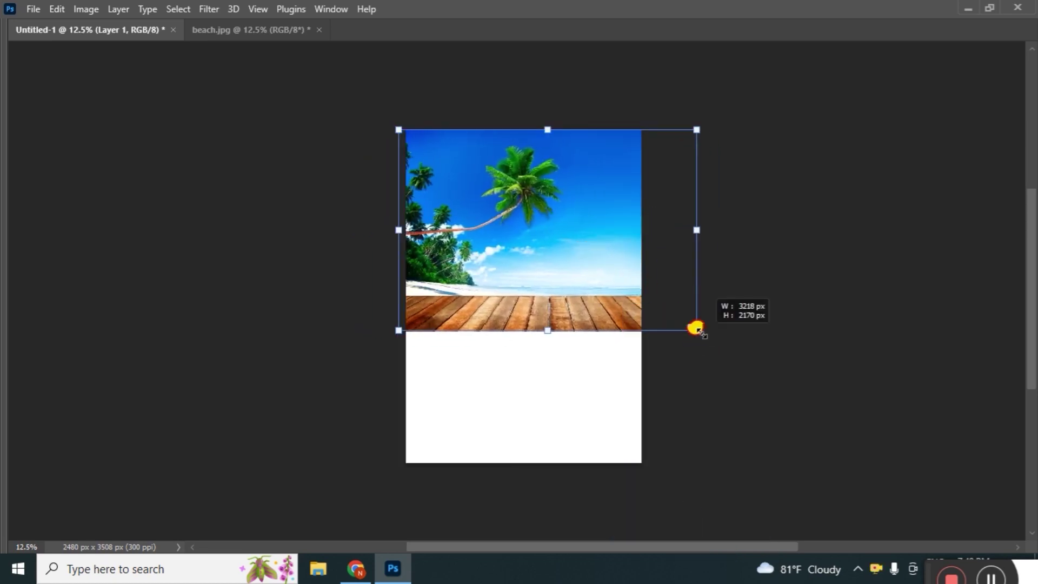
{"action": "left_click_drag", "start_coordinate": [631, 283], "coordinate": [632, 295]}
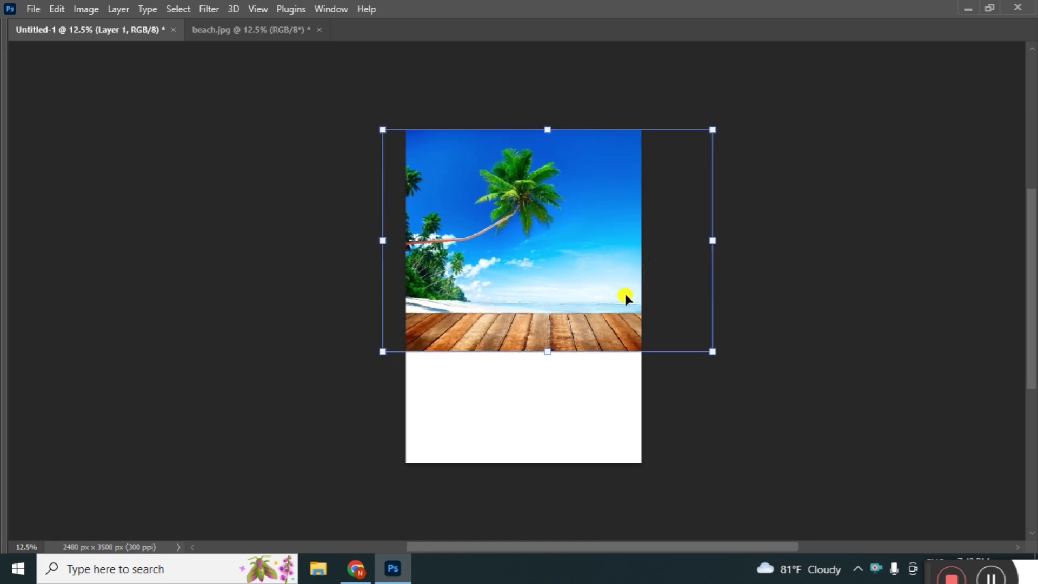
{"action": "key", "text": "Return"}
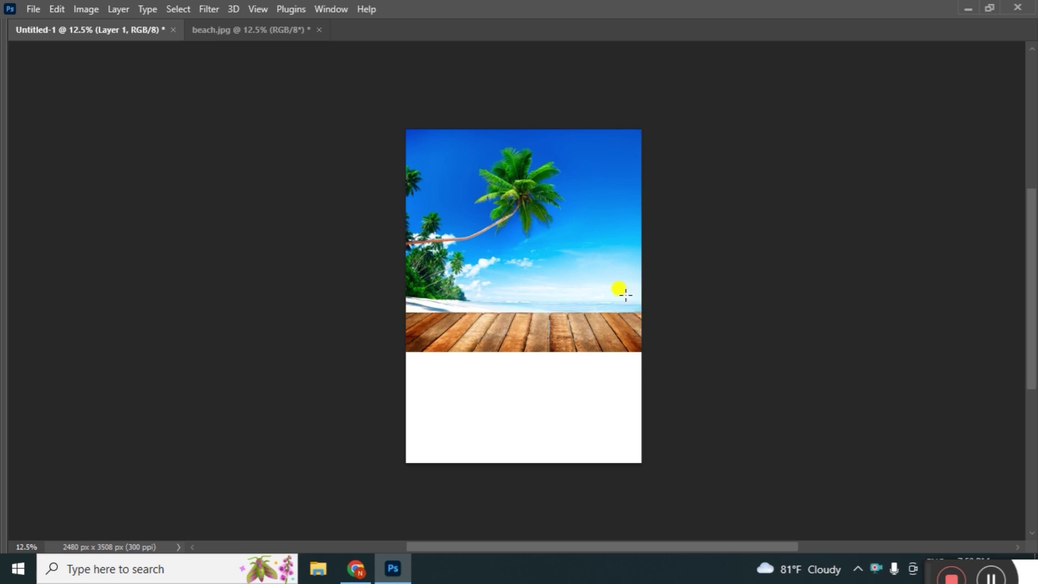
Delete the wooden deck strip from the bottom of the beach photo.
{"action": "left_click_drag", "start_coordinate": [386, 312], "coordinate": [690, 416]}
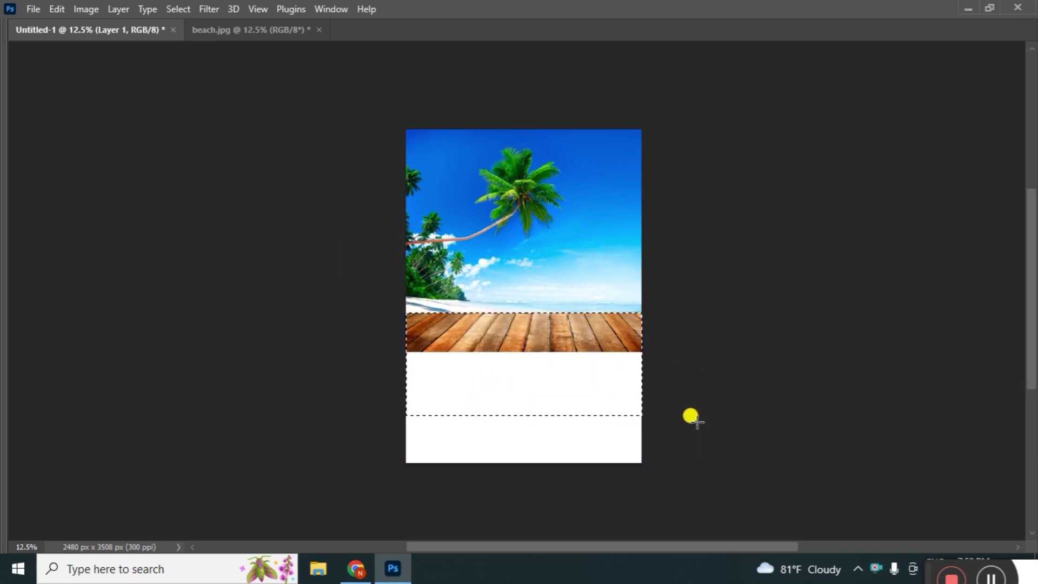
{"action": "key", "text": "shift+Up"}
{"action": "key", "text": "shift+Up"}
{"action": "key", "text": "shift+Up"}
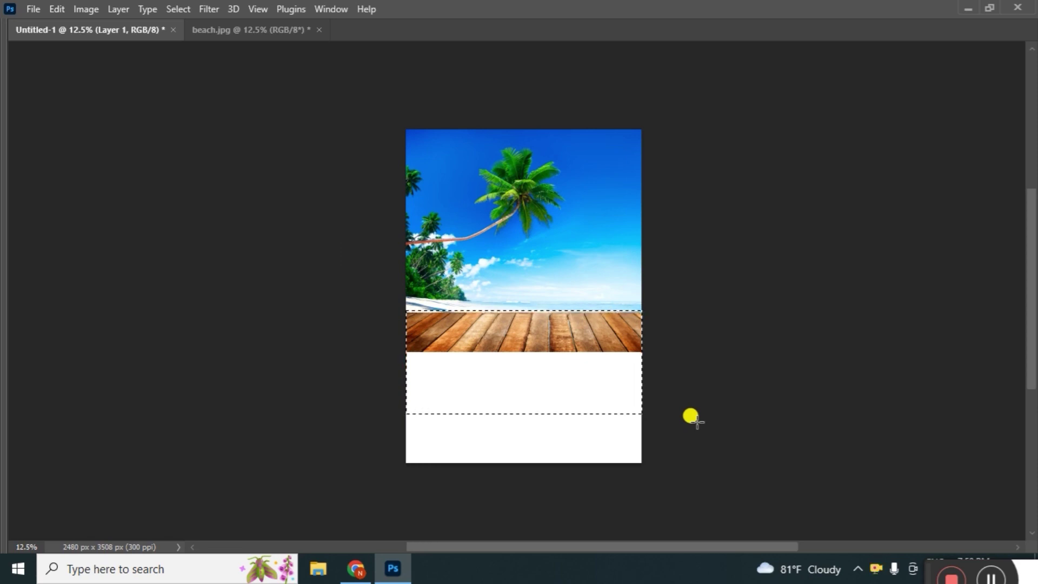
{"action": "key", "text": "Delete"}
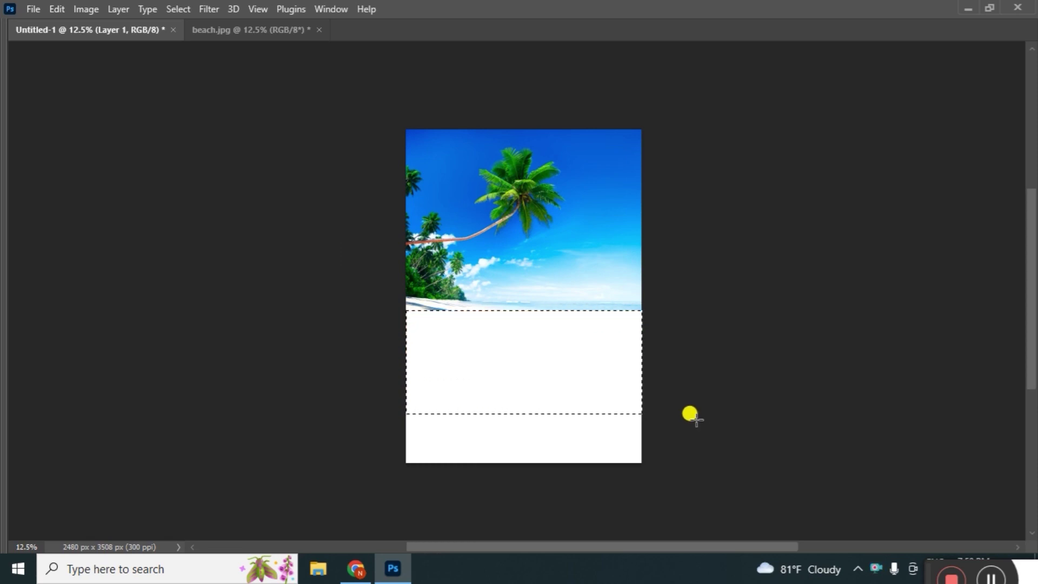
{"action": "key", "text": "ctrl+d"}
Enlarge the beach photo to fill the page width and align it with the top edge.
{"action": "key", "text": "v"}
{"action": "right_click", "coordinate": [491, 241]}
{"action": "left_click", "coordinate": [538, 256]}
{"action": "key", "text": "ctrl+t"}
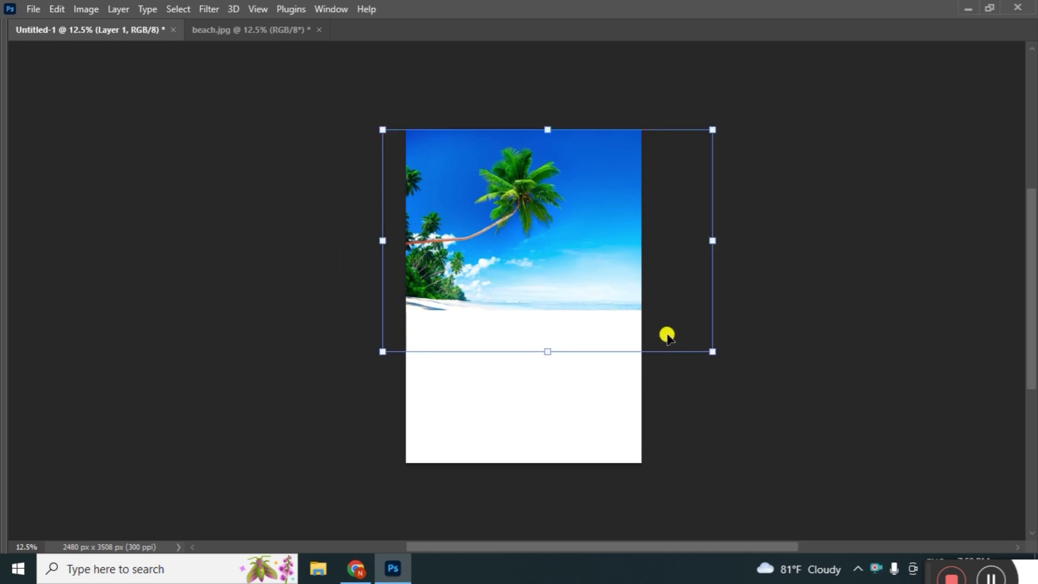
{"action": "left_click_drag", "start_coordinate": [703, 347], "coordinate": [712, 353]}
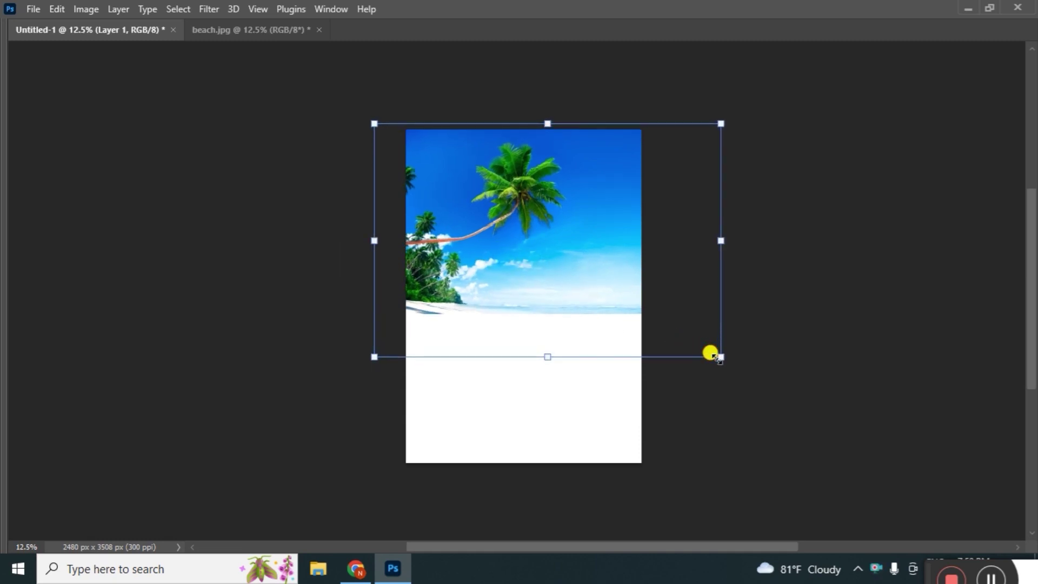
{"action": "left_click_drag", "start_coordinate": [644, 301], "coordinate": [636, 293]}
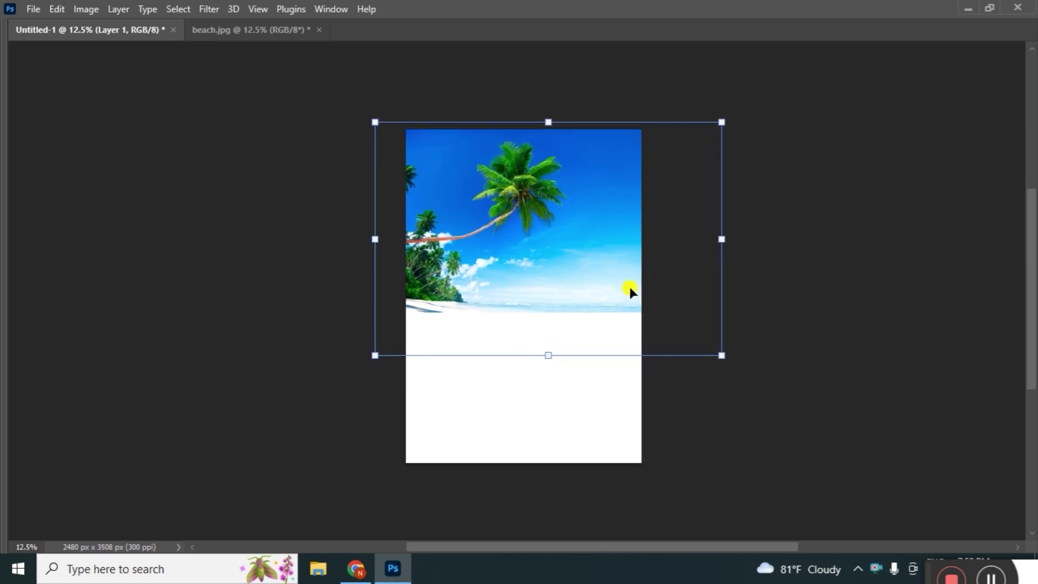
{"action": "key", "text": "Return"}
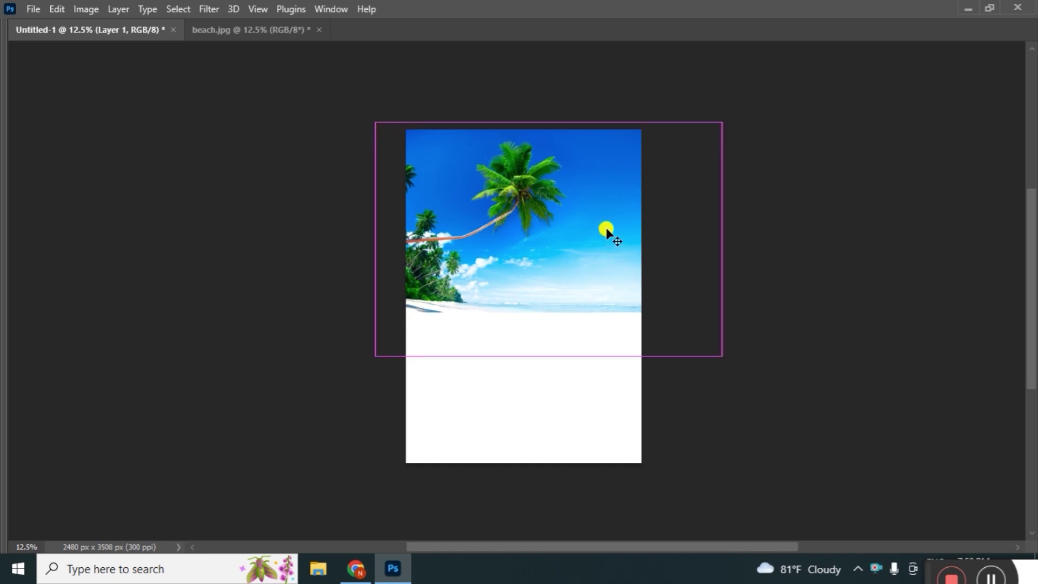
{"action": "scroll", "coordinate": [605, 229], "scroll_direction": "up", "scroll_amount": 1}
{"action": "left_click_drag", "start_coordinate": [604, 241], "coordinate": [622, 209]}
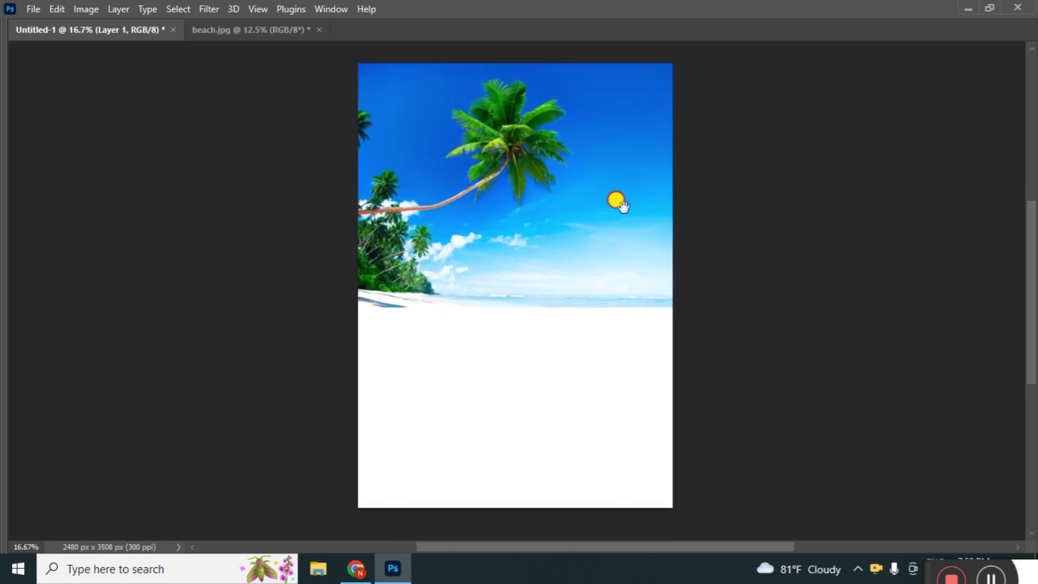
Restore the hidden panels and set the foreground colour to pale yellow #f9f5b5.
{"action": "key", "text": "Tab"}
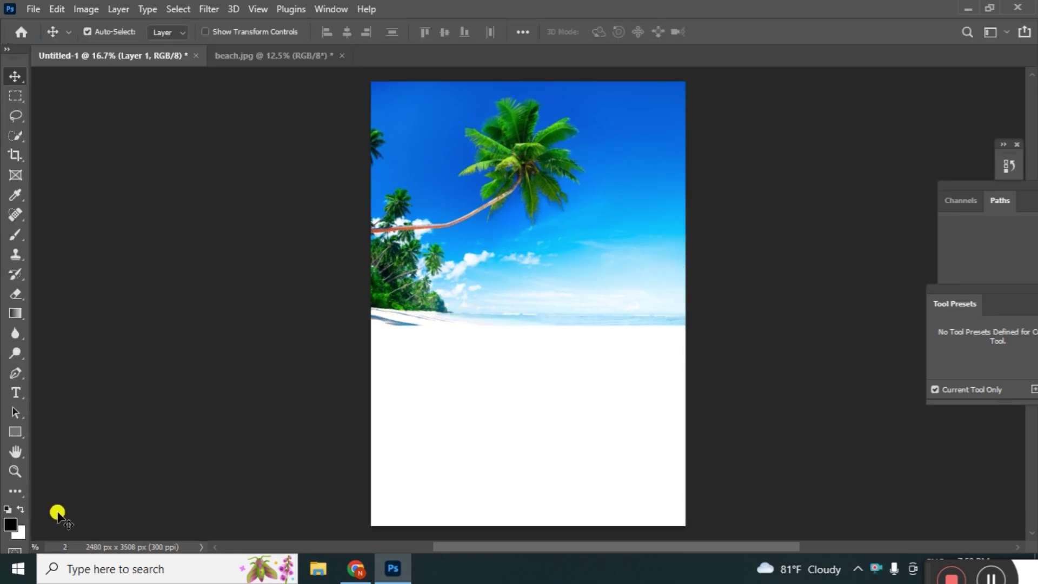
{"action": "left_click", "coordinate": [10, 525]}
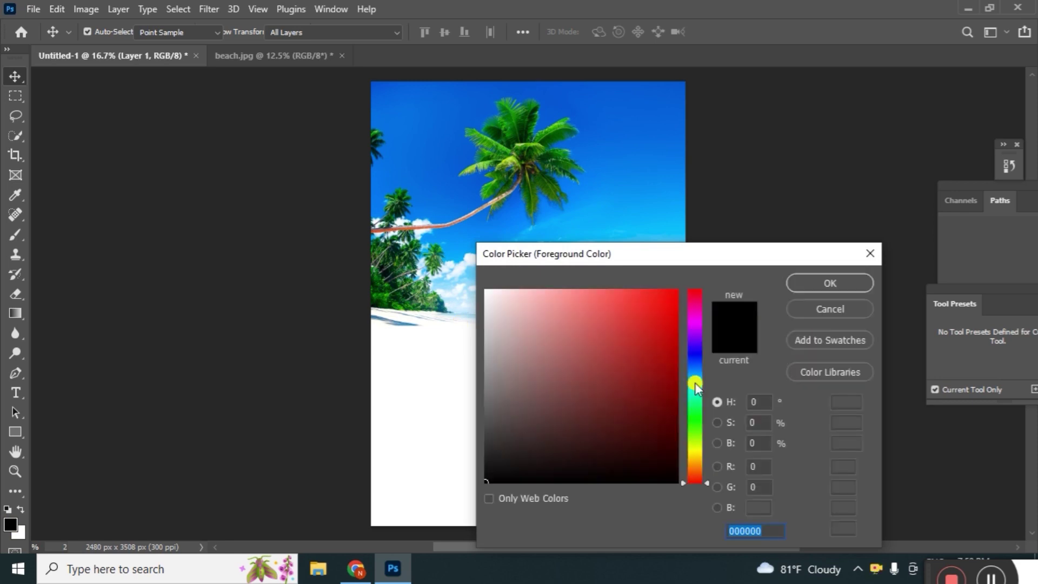
{"action": "left_click_drag", "start_coordinate": [690, 457], "coordinate": [693, 453]}
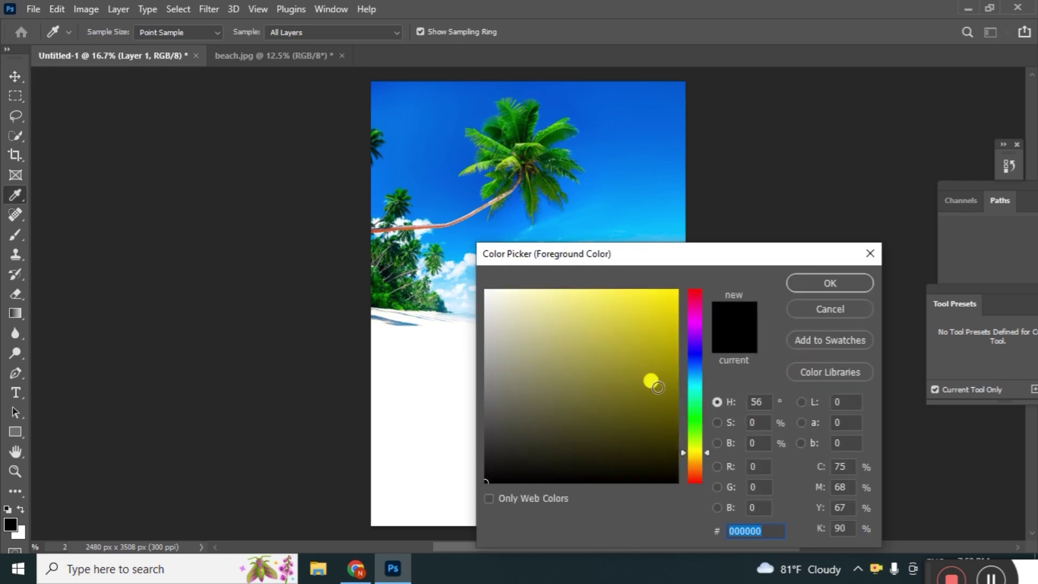
{"action": "left_click_drag", "start_coordinate": [563, 296], "coordinate": [539, 295]}
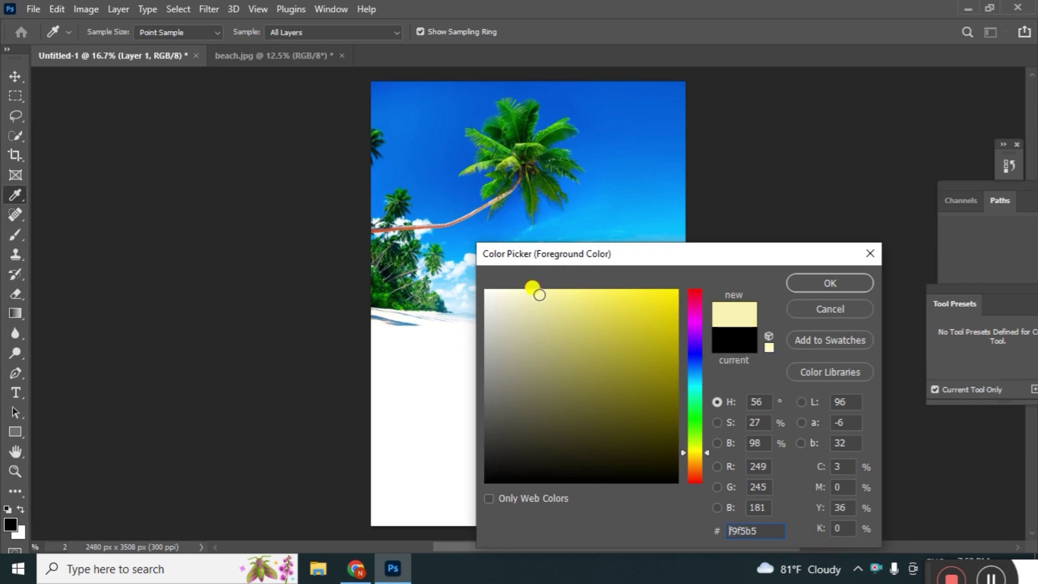
{"action": "left_click", "coordinate": [845, 281]}
{"action": "key", "text": "v"}
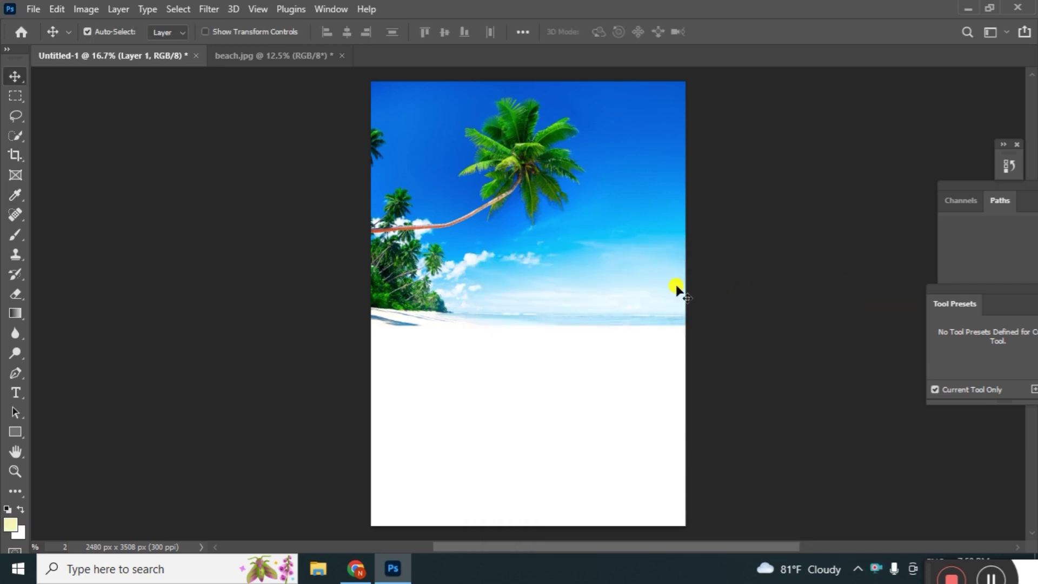
{"action": "key", "text": "ctrl"}
{"action": "key", "text": "ctrl"}
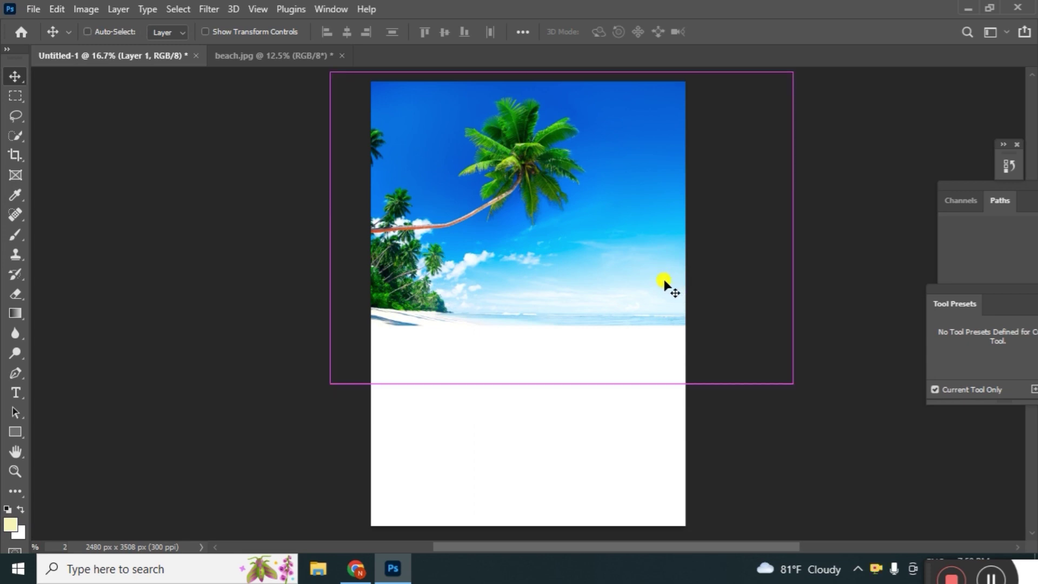
Add a new layer and paint a pale yellow haze over the sky with a 1200 px soft brush.
{"action": "key", "text": "ctrl+shift+n"}
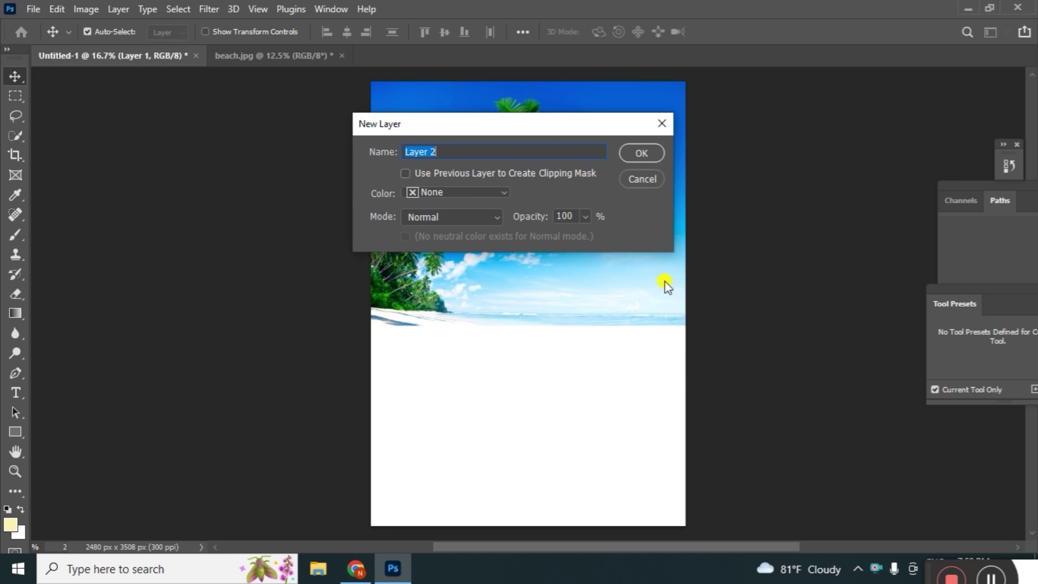
{"action": "key", "text": "Return"}
{"action": "key", "text": "b"}
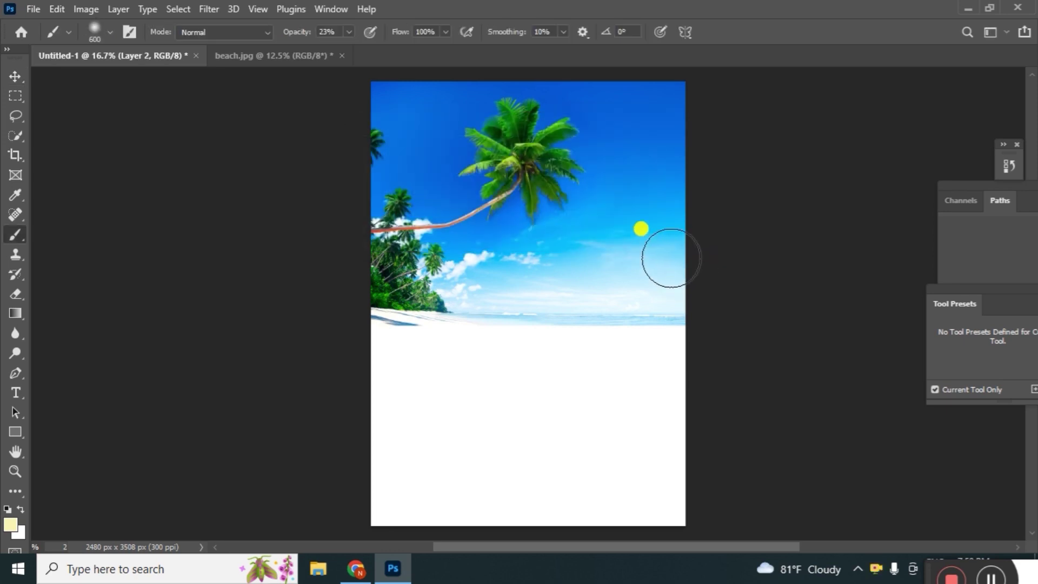
{"action": "key", "text": "bracketright"}
{"action": "key", "text": "bracketright"}
{"action": "key", "text": "bracketright"}
{"action": "key", "text": "bracketright"}
{"action": "key", "text": "bracketright"}
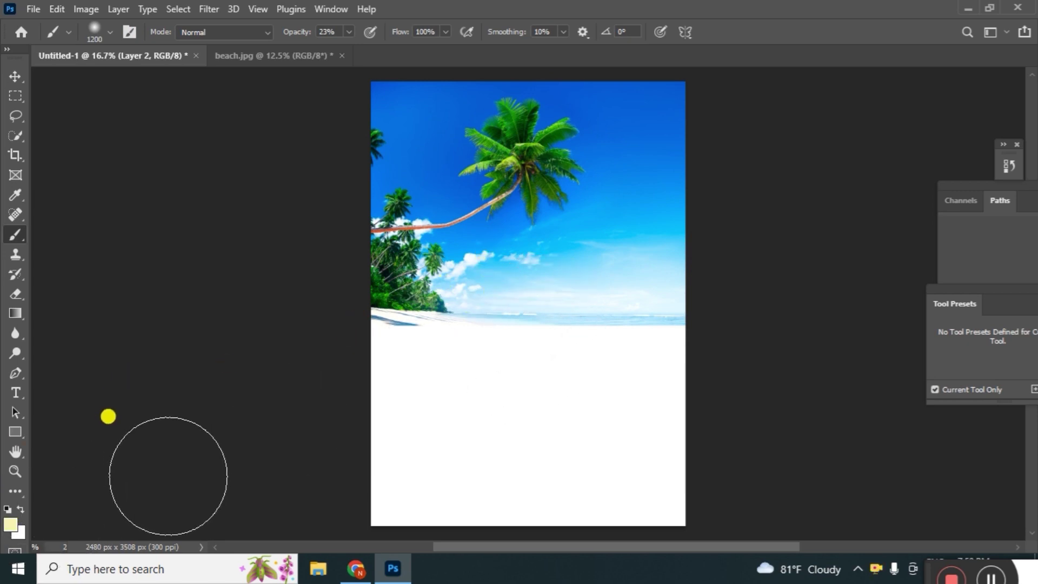
{"action": "mouse_move", "coordinate": [700, 299]}
{"action": "left_mouse_down"}
{"action": "mouse_move", "coordinate": [676, 292]}
{"action": "mouse_move", "coordinate": [707, 296]}
{"action": "mouse_move", "coordinate": [609, 325]}
{"action": "mouse_move", "coordinate": [572, 320]}
{"action": "mouse_move", "coordinate": [625, 319]}
{"action": "mouse_move", "coordinate": [602, 327]}
{"action": "mouse_move", "coordinate": [658, 287]}
{"action": "left_mouse_up"}
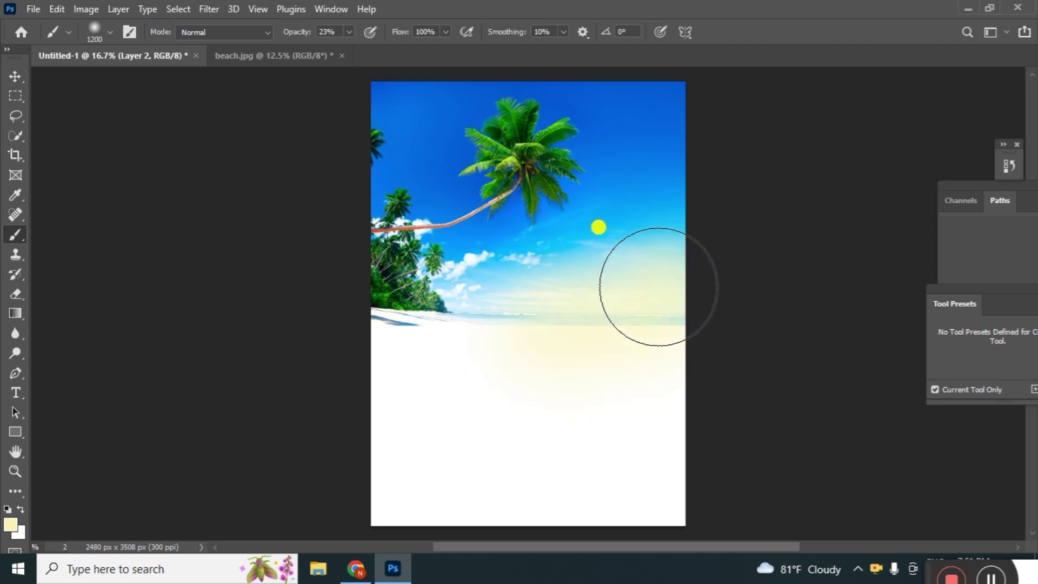
{"action": "key", "text": "v"}
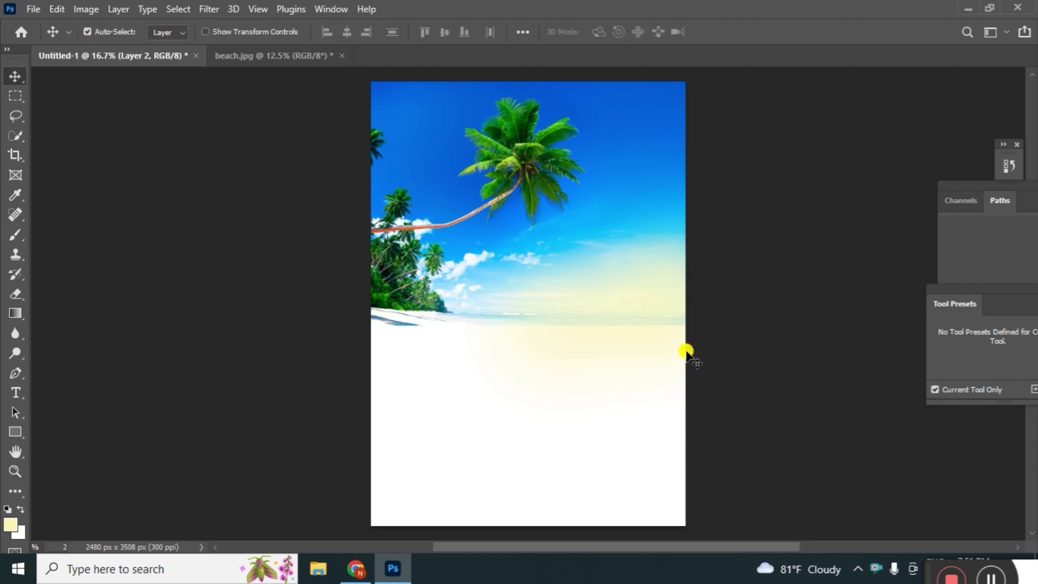
{"action": "key", "text": "ctrl"}
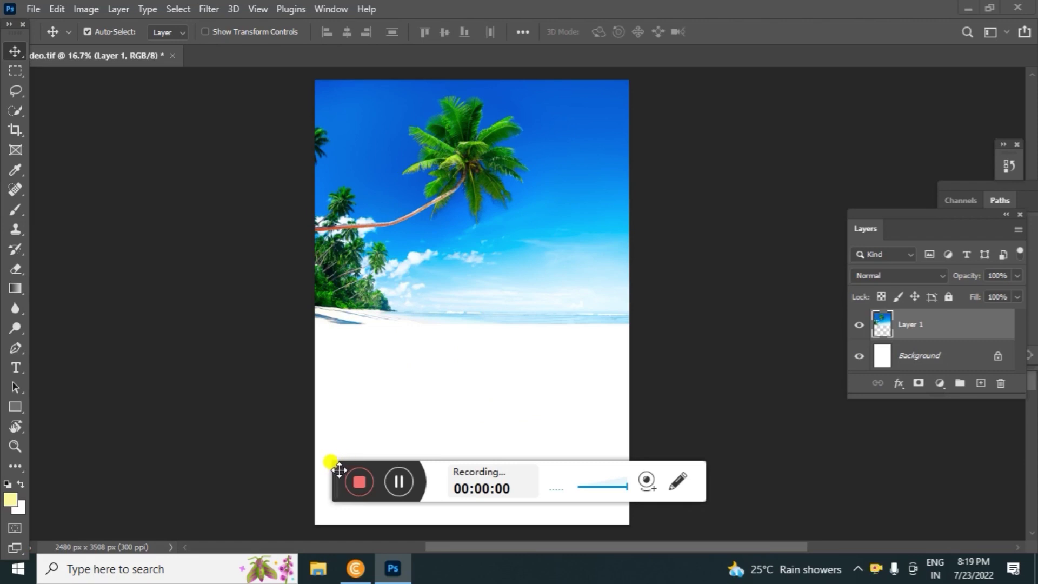
{"action": "left_click_drag", "start_coordinate": [339, 469], "coordinate": [603, 563]}
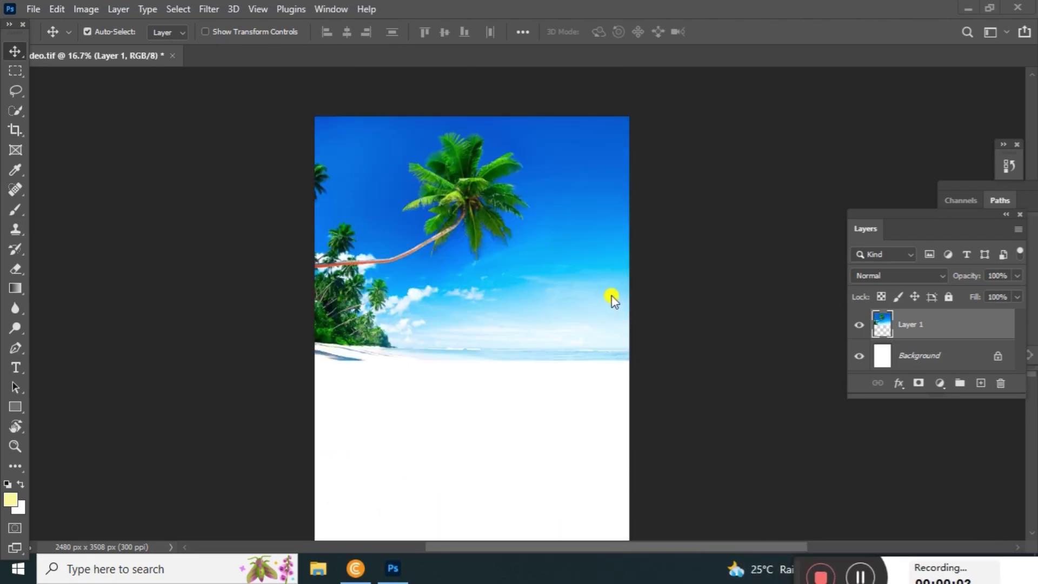
{"action": "scroll", "coordinate": [607, 291], "scroll_direction": "up", "scroll_amount": 1}
{"action": "left_click_drag", "start_coordinate": [621, 265], "coordinate": [639, 269]}
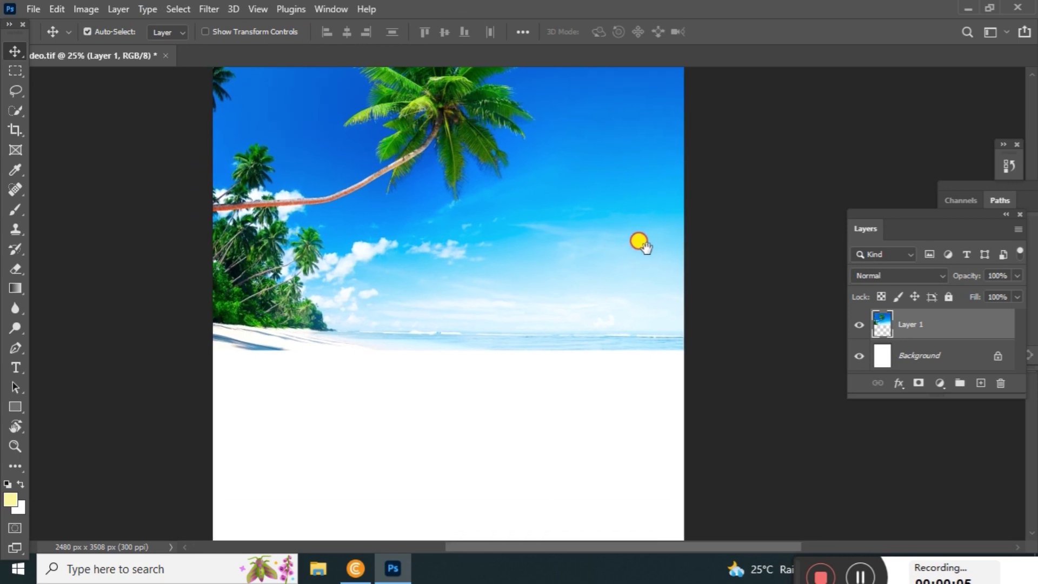
{"action": "key", "text": "ctrl"}
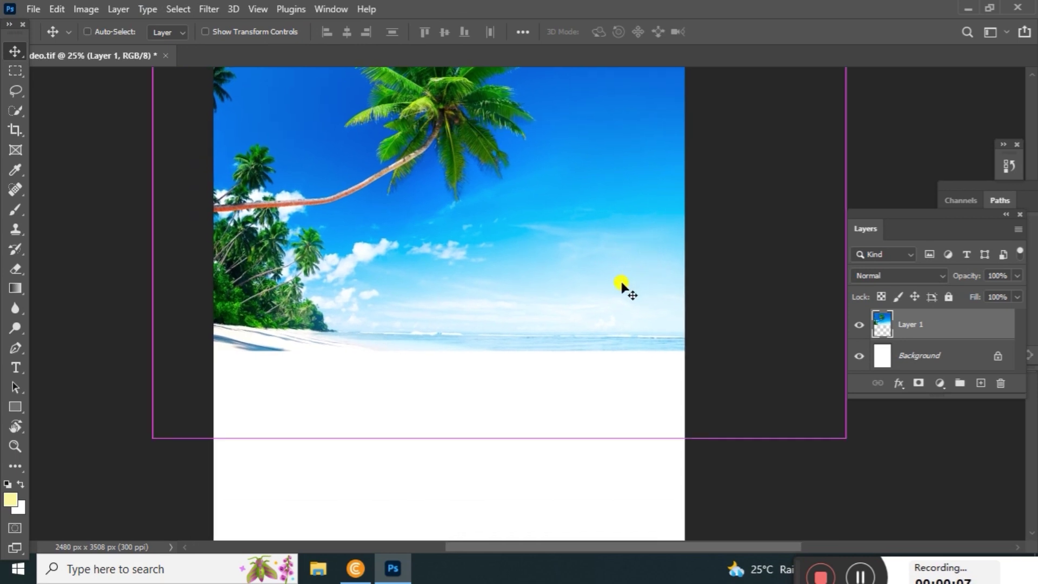
On a fresh Layer 2, paint a yellow glow at 100% opacity and blend it as Overlay.
{"action": "key", "text": "ctrl+shift+n"}
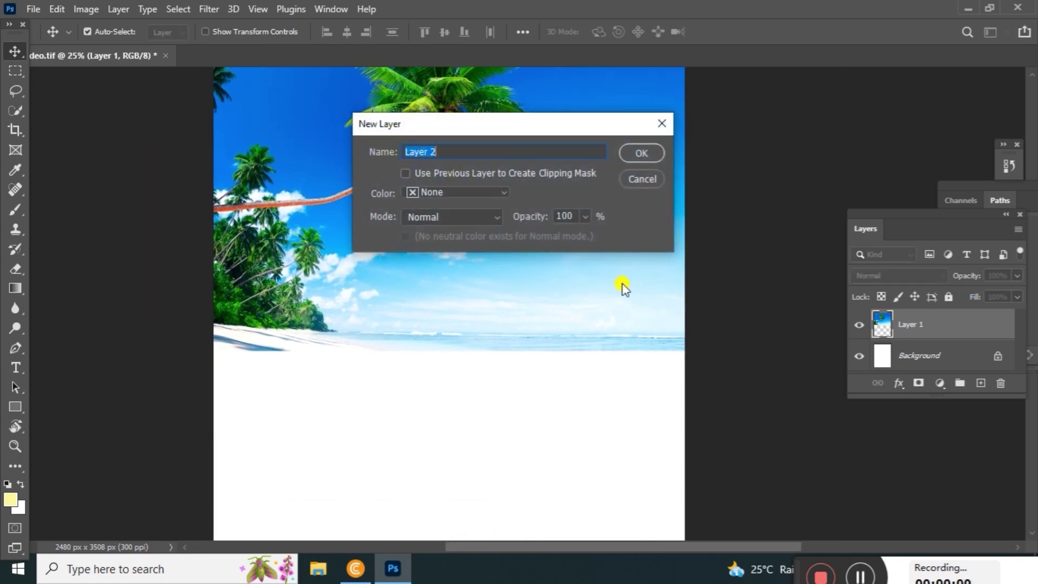
{"action": "key", "text": "Return"}
{"action": "key", "text": "b"}
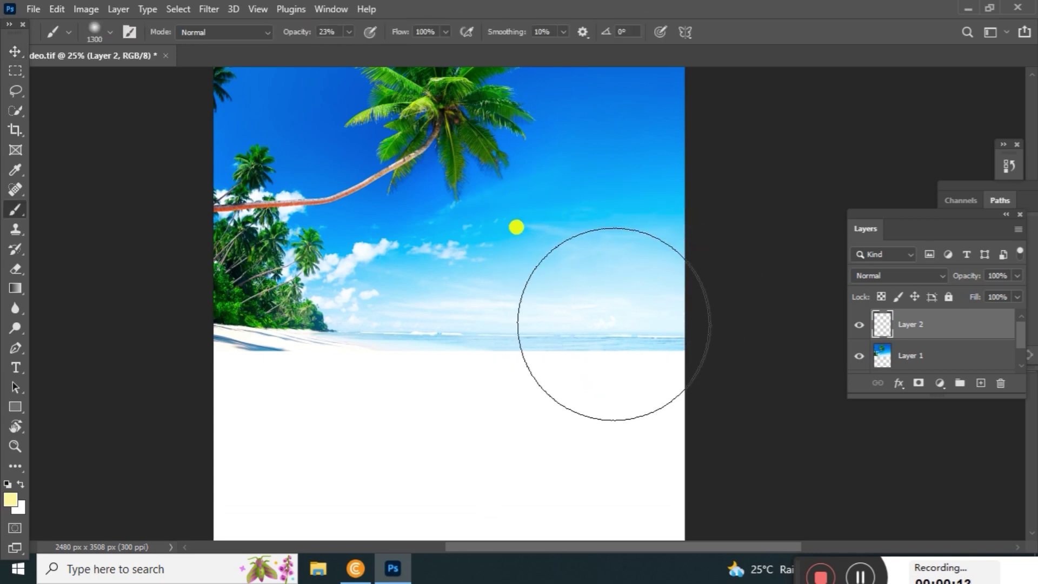
{"action": "mouse_move", "coordinate": [514, 225]}
{"action": "left_mouse_down"}
{"action": "mouse_move", "coordinate": [519, 235]}
{"action": "mouse_move", "coordinate": [475, 230]}
{"action": "left_mouse_up"}
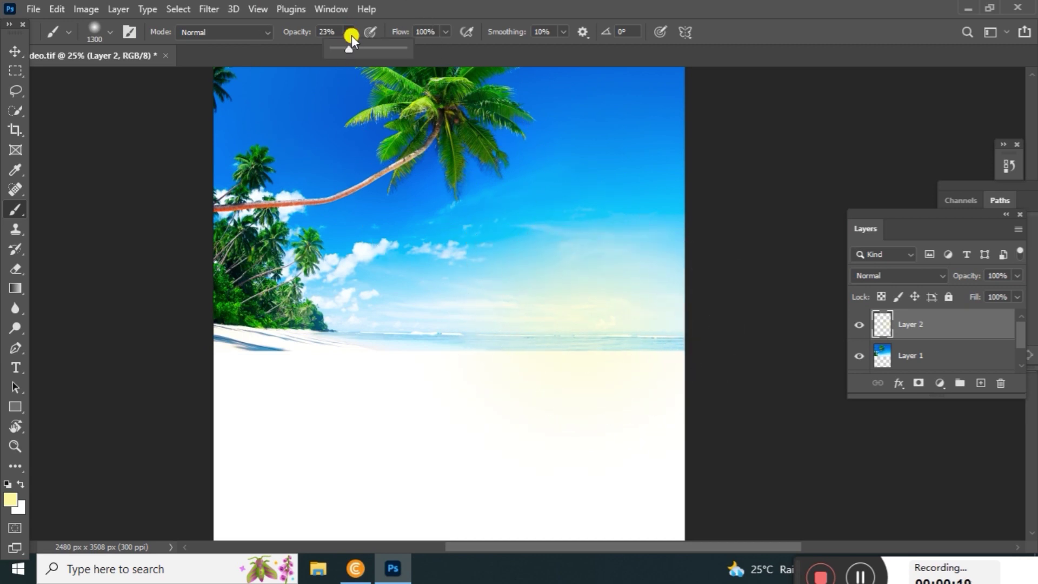
{"action": "left_click_drag", "start_coordinate": [351, 48], "coordinate": [405, 50]}
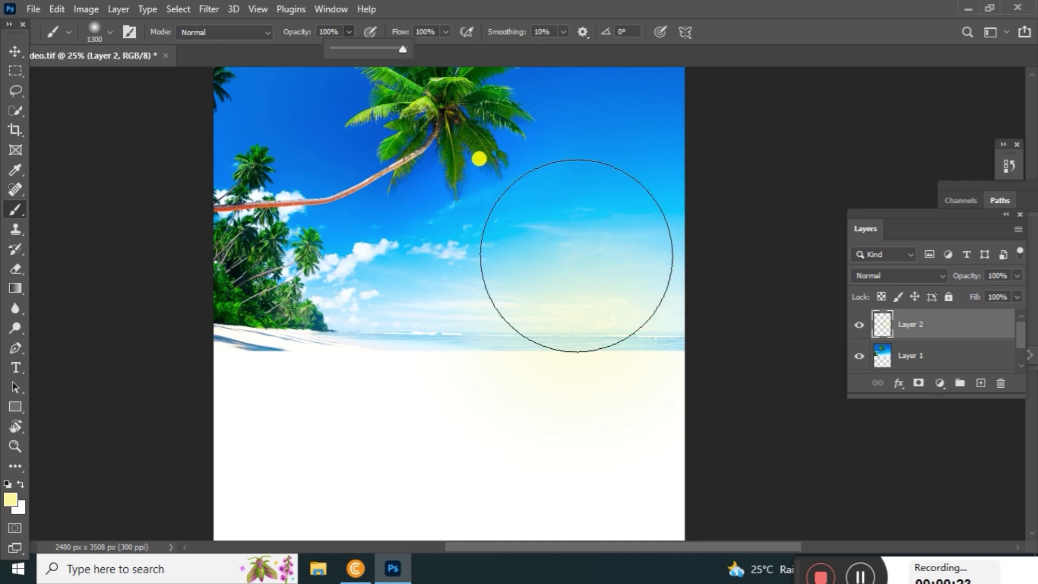
{"action": "mouse_move", "coordinate": [532, 215]}
{"action": "left_mouse_down"}
{"action": "mouse_move", "coordinate": [538, 244]}
{"action": "mouse_move", "coordinate": [451, 238]}
{"action": "left_mouse_up"}
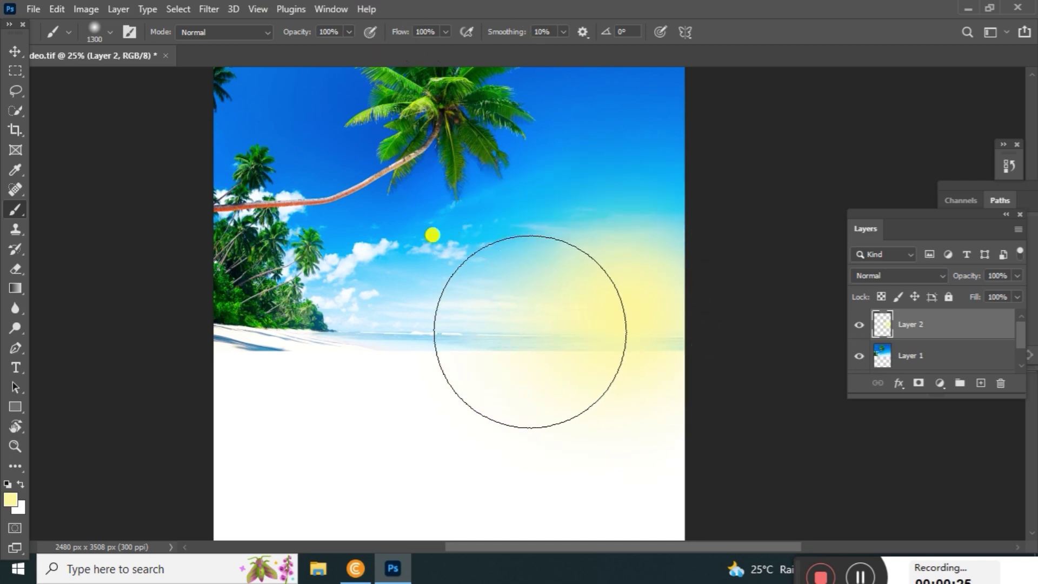
{"action": "key", "text": "v"}
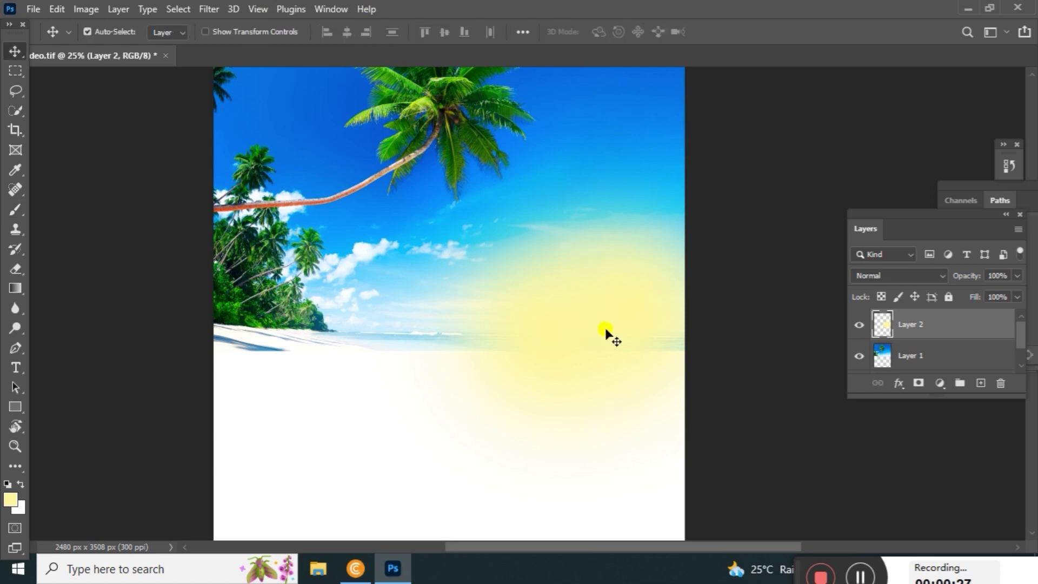
{"action": "left_click", "coordinate": [915, 278]}
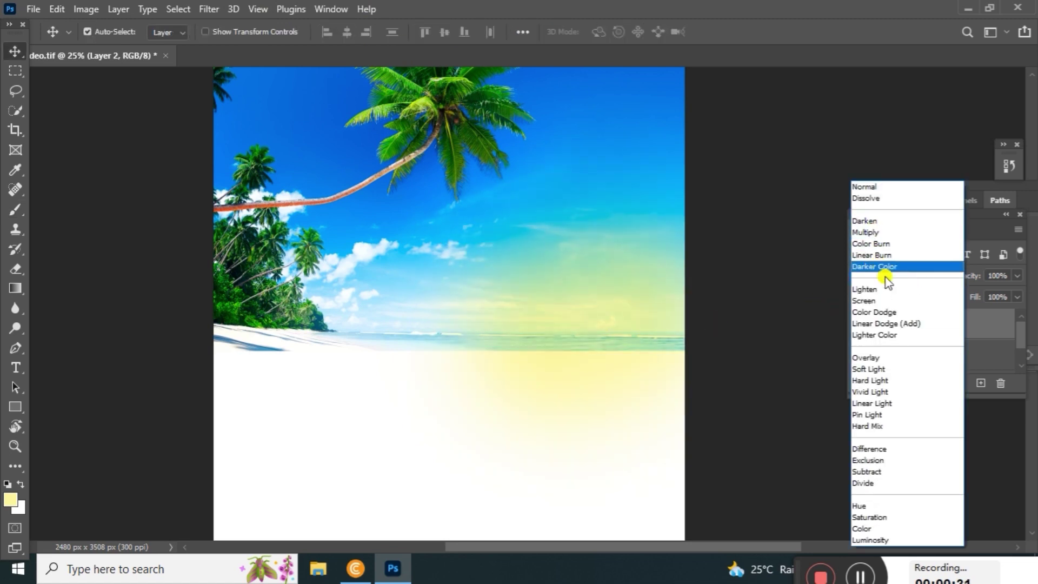
{"action": "left_click", "coordinate": [876, 359]}
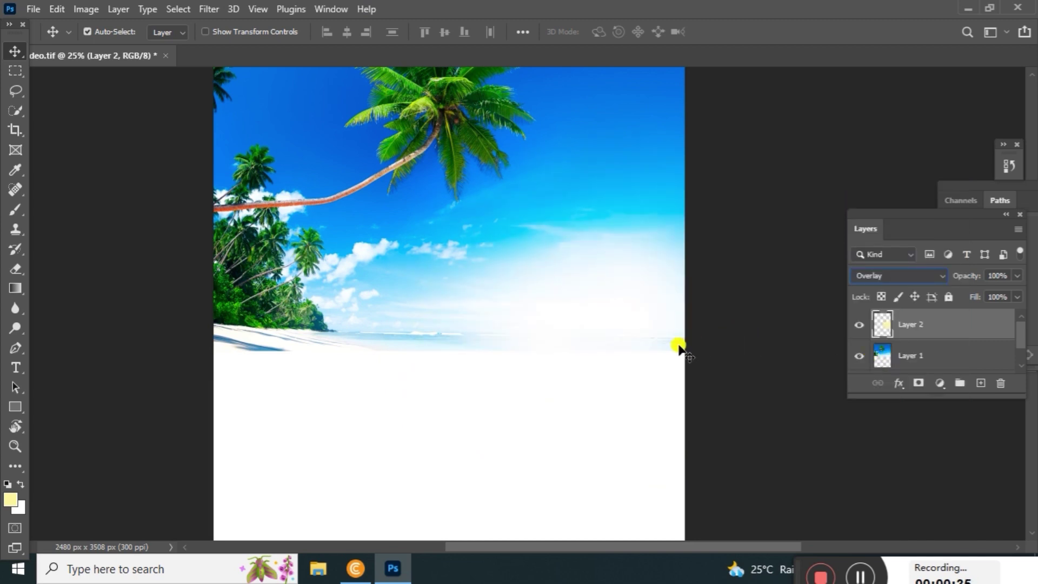
{"action": "mouse_move", "coordinate": [649, 292]}
{"action": "left_mouse_down"}
{"action": "mouse_move", "coordinate": [676, 359]}
{"action": "mouse_move", "coordinate": [754, 200]}
{"action": "mouse_move", "coordinate": [737, 178]}
{"action": "mouse_move", "coordinate": [689, 204]}
{"action": "mouse_move", "coordinate": [693, 183]}
{"action": "left_mouse_up"}
Position the placed wooden table garden photo across the middle and lower part of the page.
{"action": "scroll", "coordinate": [651, 262], "scroll_direction": "up", "scroll_amount": 2}
{"action": "scroll", "coordinate": [644, 354], "scroll_direction": "right", "scroll_amount": 1}
{"action": "scroll", "coordinate": [671, 316], "scroll_direction": "down", "scroll_amount": 1}
{"action": "scroll", "coordinate": [670, 317], "scroll_direction": "right", "scroll_amount": 1}
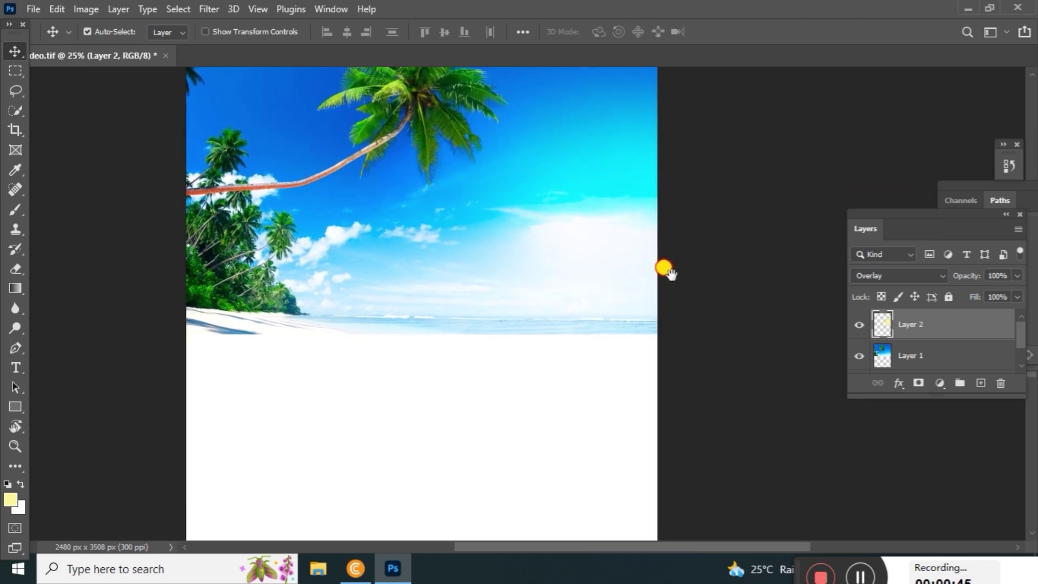
{"action": "scroll", "coordinate": [573, 351], "scroll_direction": "down", "scroll_amount": 1}
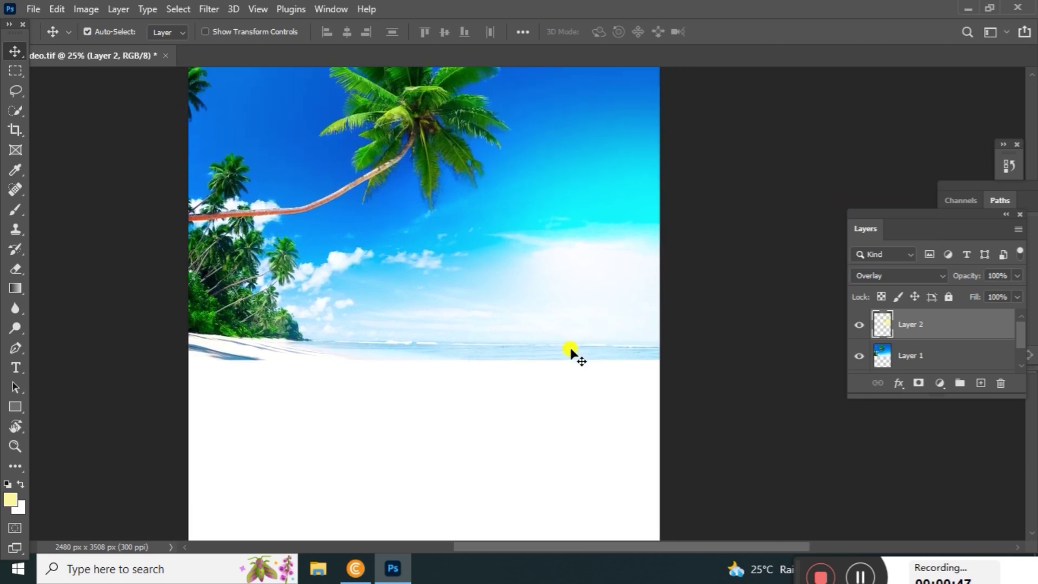
{"action": "scroll", "coordinate": [563, 348], "scroll_direction": "down", "scroll_amount": 1}
{"action": "scroll", "coordinate": [545, 308], "scroll_direction": "up", "scroll_amount": 3}
{"action": "scroll", "coordinate": [630, 287], "scroll_direction": "left", "scroll_amount": 5}
{"action": "left_click_drag", "start_coordinate": [630, 286], "coordinate": [565, 303]}
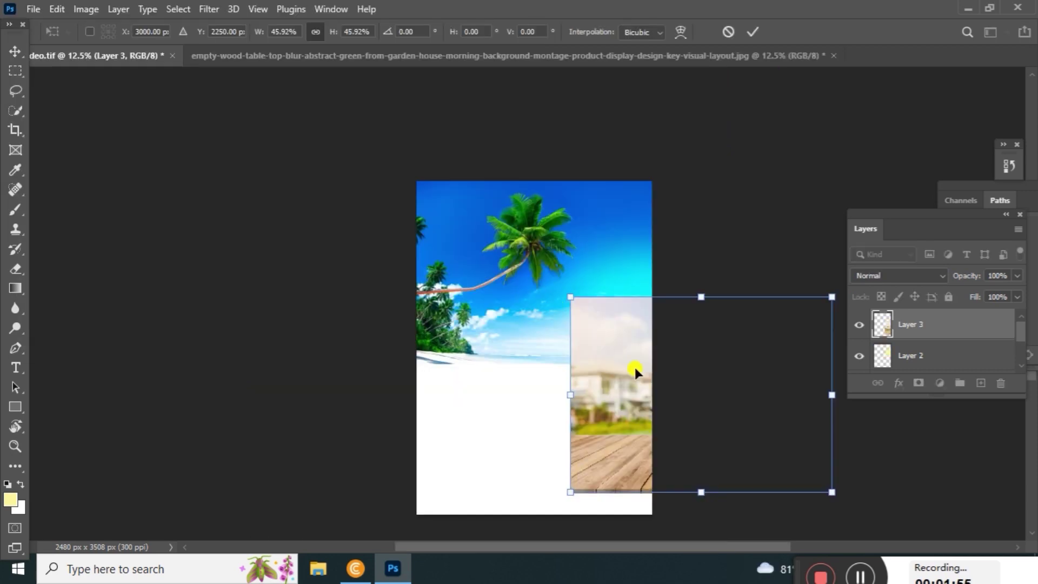
{"action": "left_click_drag", "start_coordinate": [635, 368], "coordinate": [548, 363]}
{"action": "left_click_drag", "start_coordinate": [661, 475], "coordinate": [673, 490]}
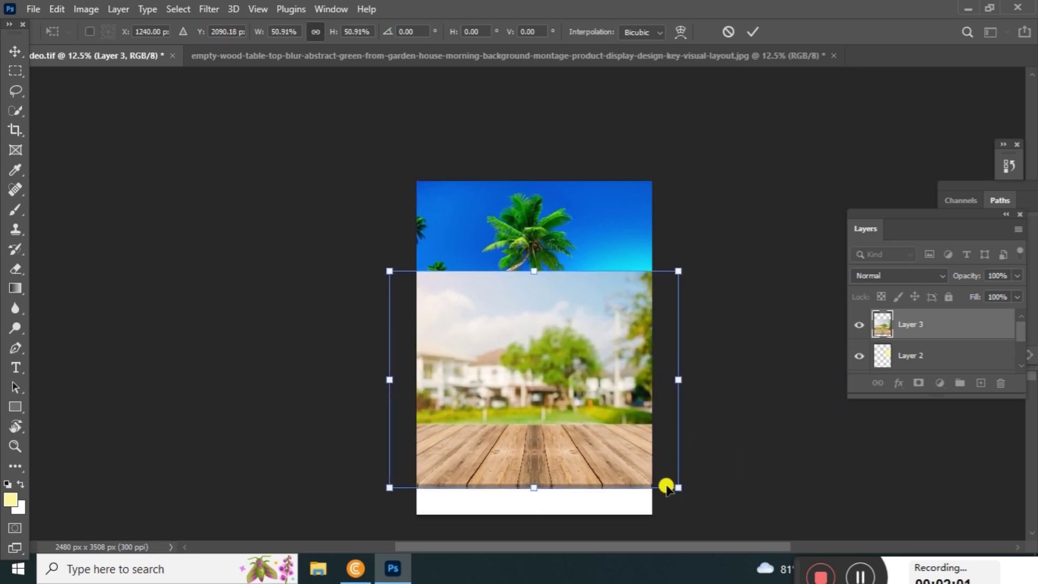
{"action": "key", "text": "Return"}
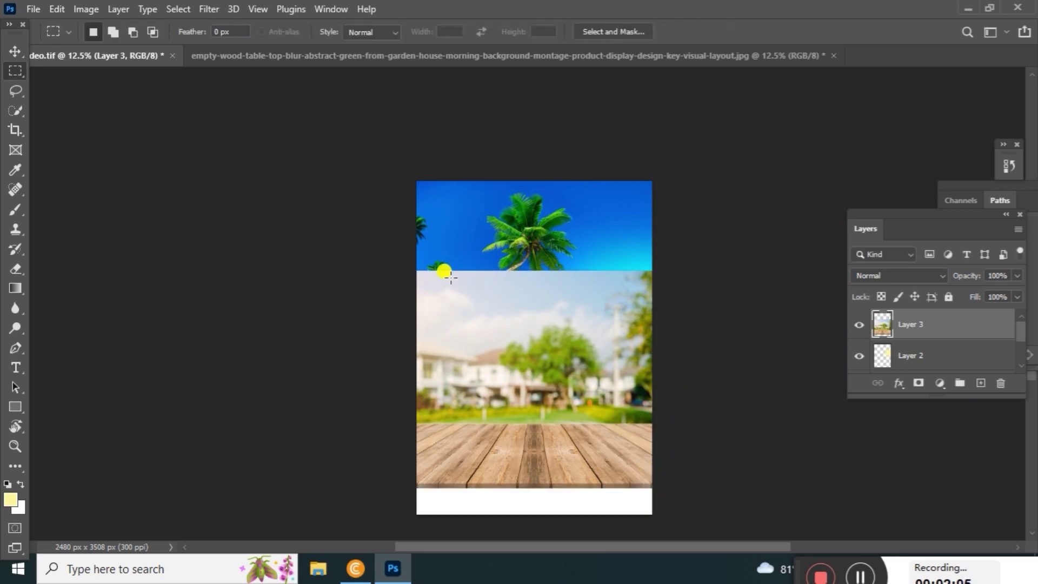
{"action": "key", "text": "w"}
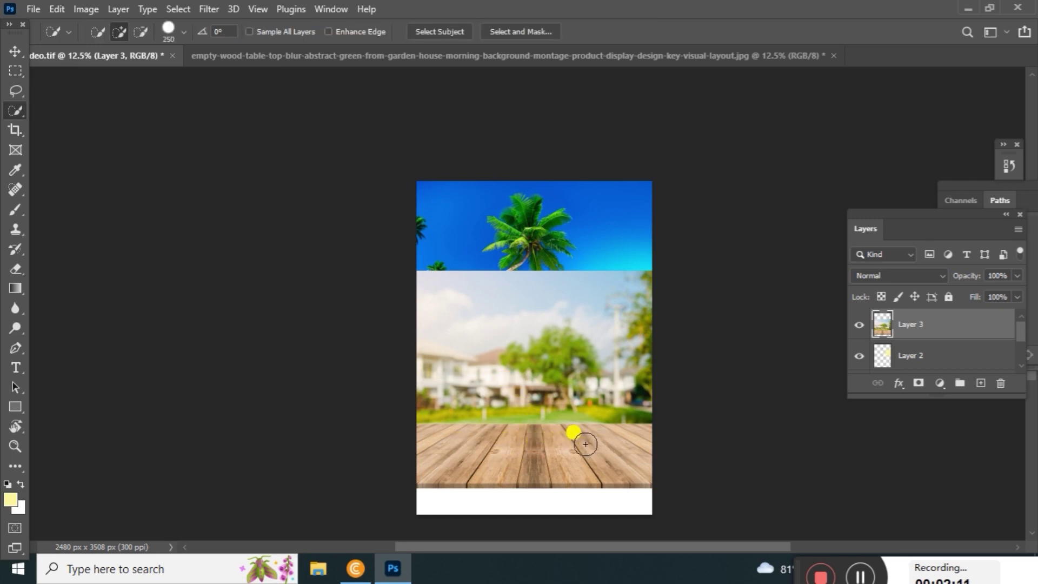
{"action": "key", "text": "bracketright"}
{"action": "key", "text": "bracketright"}
{"action": "key", "text": "bracketright"}
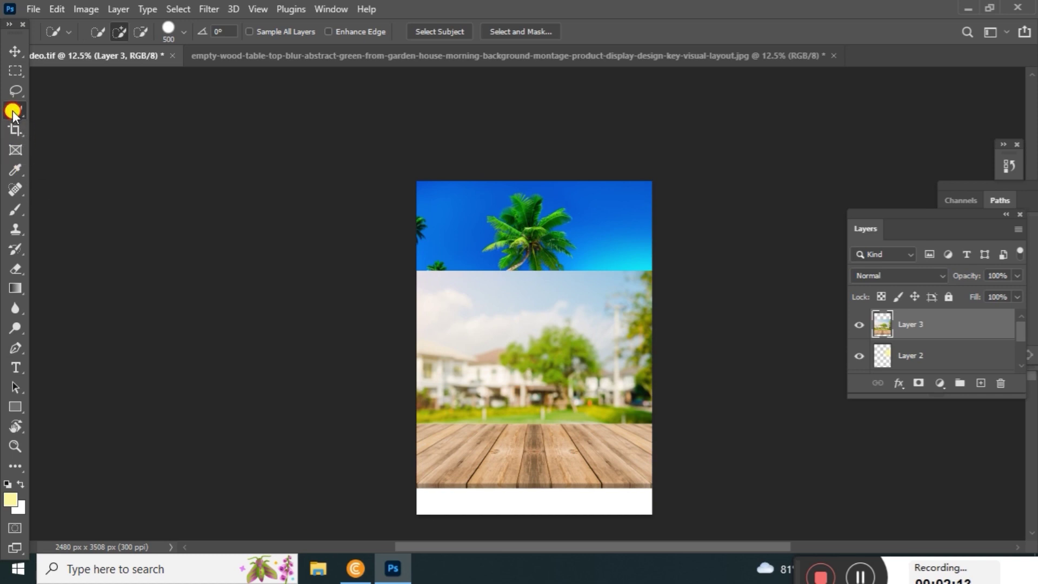
Select the wooden planks with the Quick Selection tool at brush size 250.
{"action": "right_click", "coordinate": [13, 111]}
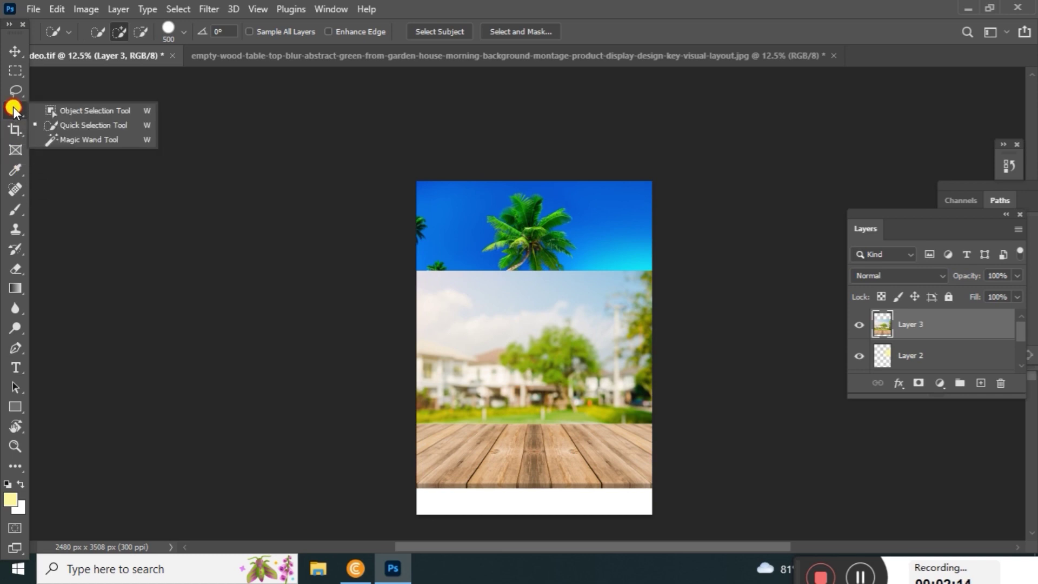
{"action": "left_click", "coordinate": [82, 123]}
{"action": "key", "text": "bracketleft"}
{"action": "key", "text": "bracketleft"}
{"action": "key", "text": "bracketleft"}
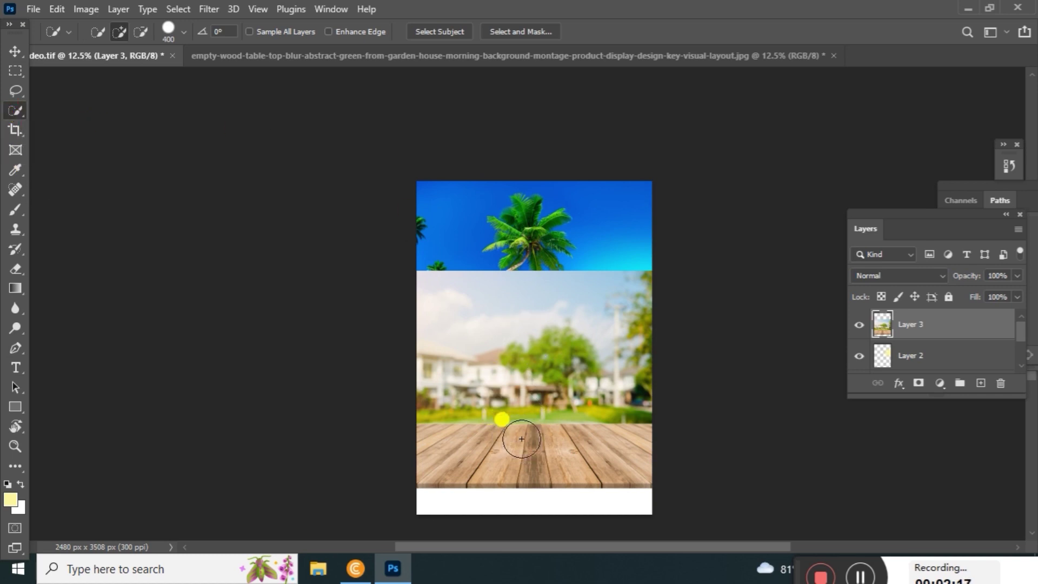
{"action": "mouse_move", "coordinate": [505, 444]}
{"action": "left_mouse_down"}
{"action": "mouse_move", "coordinate": [551, 445]}
{"action": "mouse_move", "coordinate": [554, 316]}
{"action": "mouse_move", "coordinate": [708, 360]}
{"action": "mouse_move", "coordinate": [556, 373]}
{"action": "left_mouse_up"}
{"action": "left_click", "coordinate": [543, 446], "text": "ctrl"}
{"action": "left_click_drag", "start_coordinate": [551, 359], "coordinate": [595, 370]}
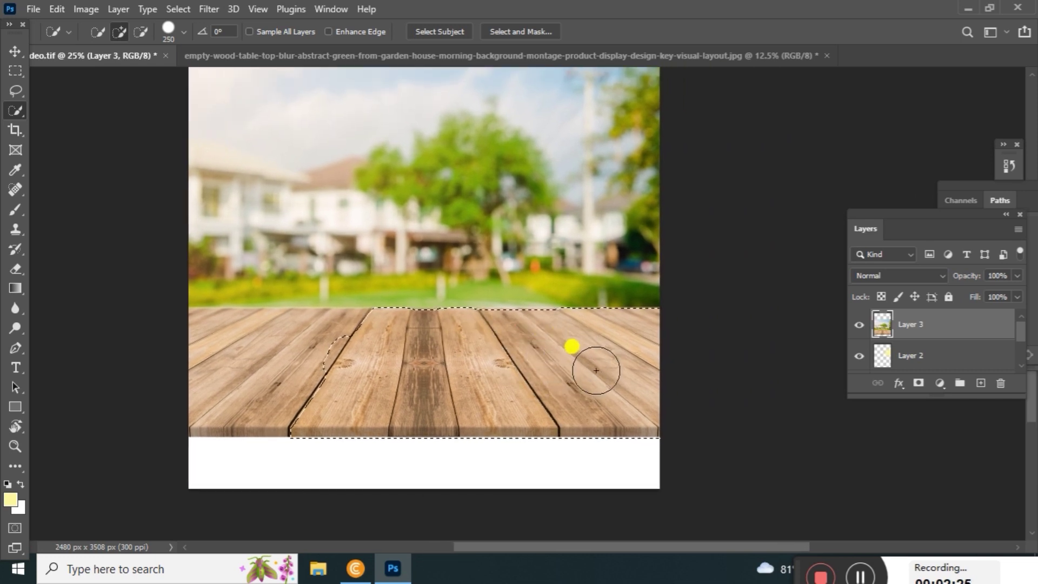
{"action": "left_click_drag", "start_coordinate": [297, 336], "coordinate": [278, 339]}
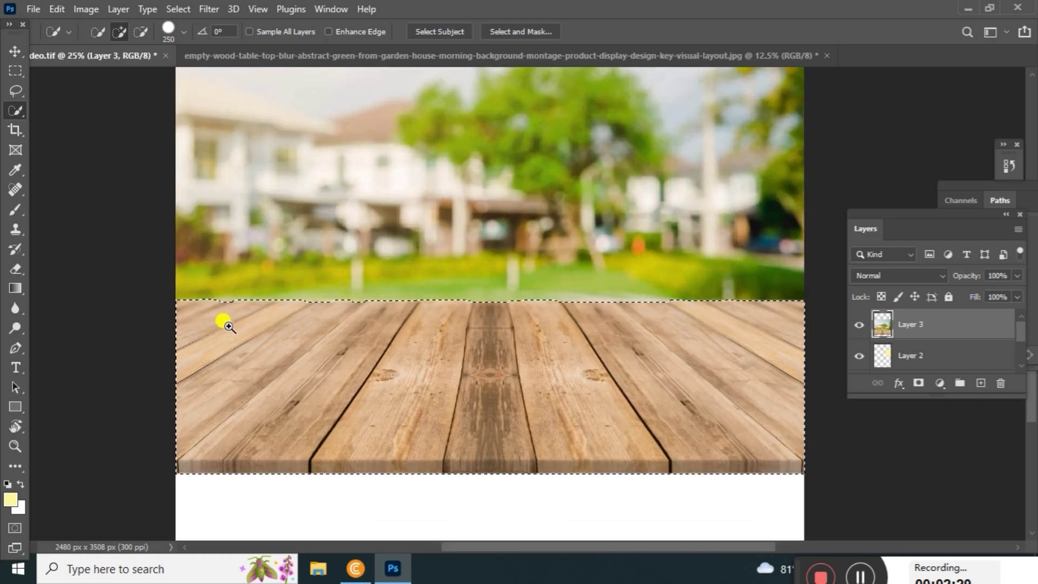
{"action": "scroll", "coordinate": [227, 327], "scroll_direction": "up", "scroll_amount": 1}
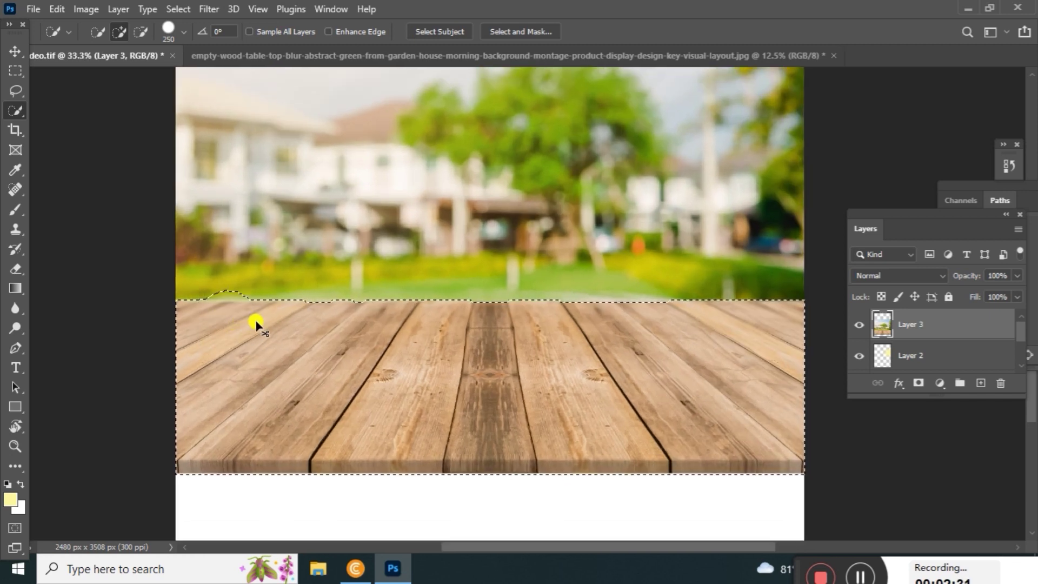
Refine the selection's top edge along the grass line using a 100 px brush.
{"action": "key", "text": "bracketleft"}
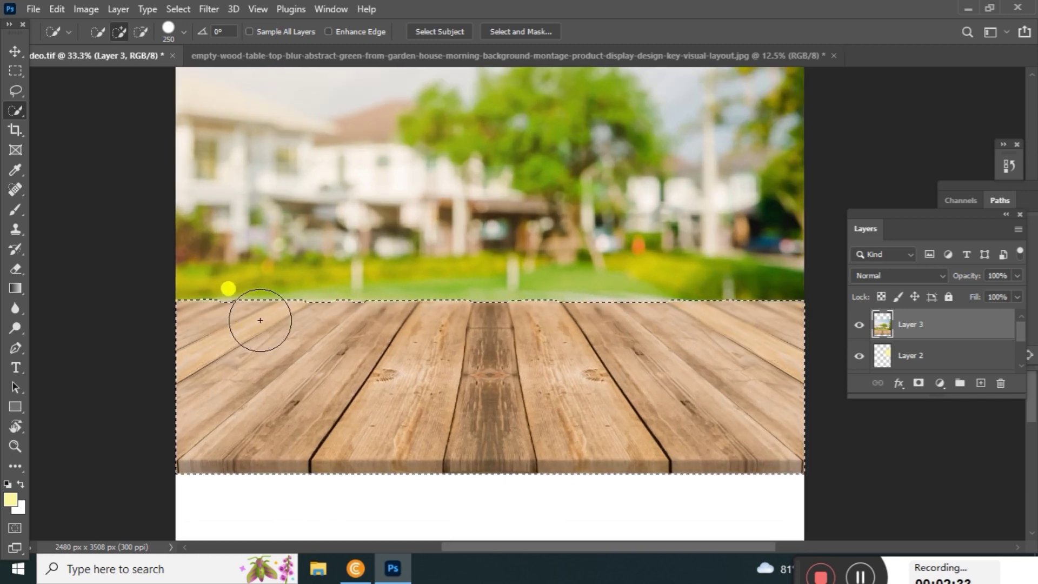
{"action": "left_click", "coordinate": [231, 332], "text": "ctrl"}
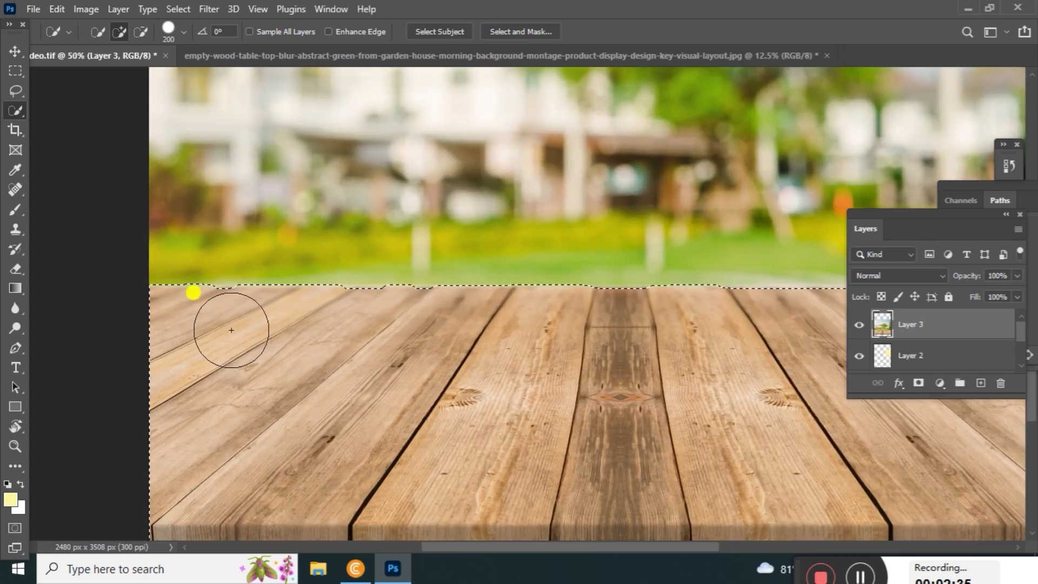
{"action": "key", "text": "bracketleft"}
{"action": "key", "text": "bracketleft"}
{"action": "key", "text": "bracketleft"}
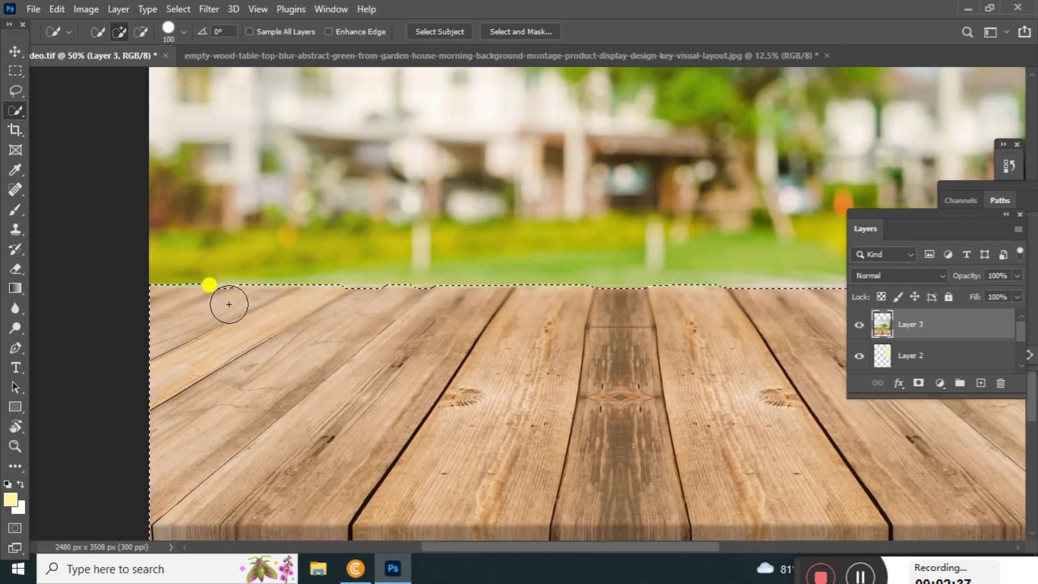
{"action": "key", "text": "bracketleft"}
{"action": "left_click", "coordinate": [237, 305]}
{"action": "key", "text": "ctrl+z"}
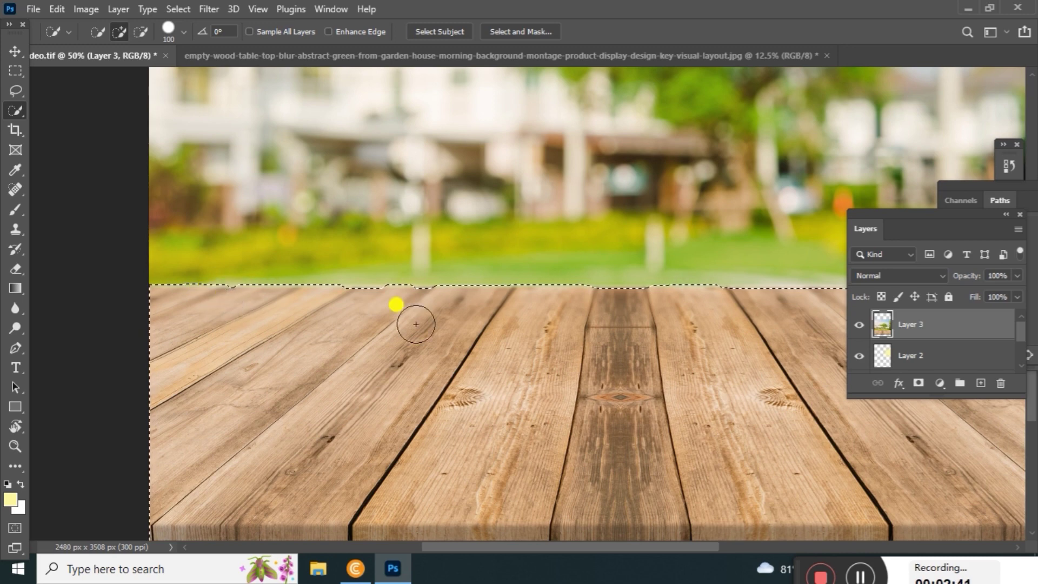
{"action": "scroll", "coordinate": [432, 325], "scroll_direction": "right", "scroll_amount": 5}
{"action": "left_click_drag", "start_coordinate": [464, 322], "coordinate": [428, 333]}
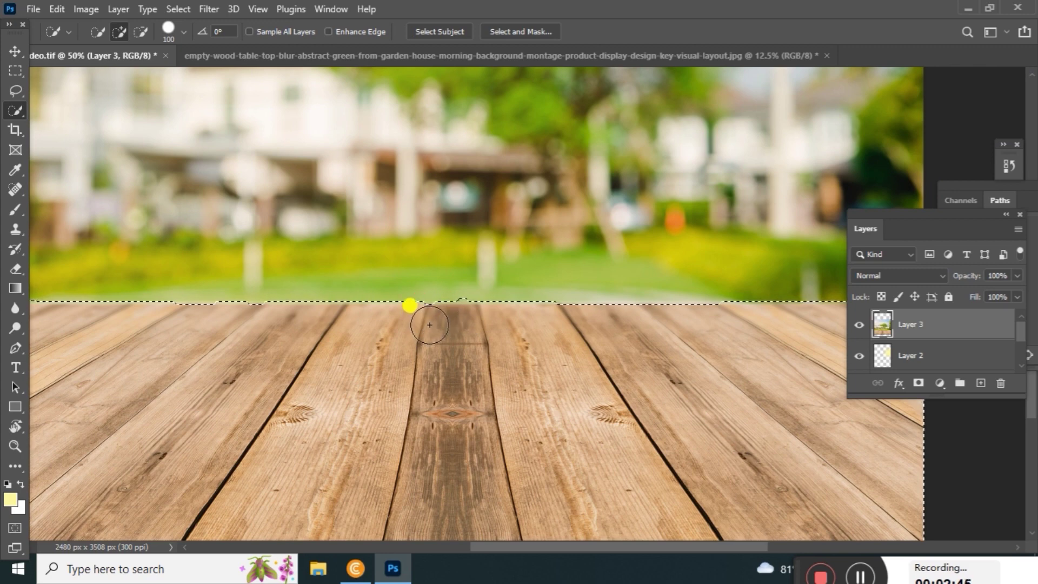
{"action": "mouse_move", "coordinate": [573, 344]}
{"action": "left_mouse_down"}
{"action": "mouse_move", "coordinate": [491, 350]}
{"action": "mouse_move", "coordinate": [538, 329]}
{"action": "mouse_move", "coordinate": [510, 328]}
{"action": "mouse_move", "coordinate": [533, 335]}
{"action": "left_mouse_up"}
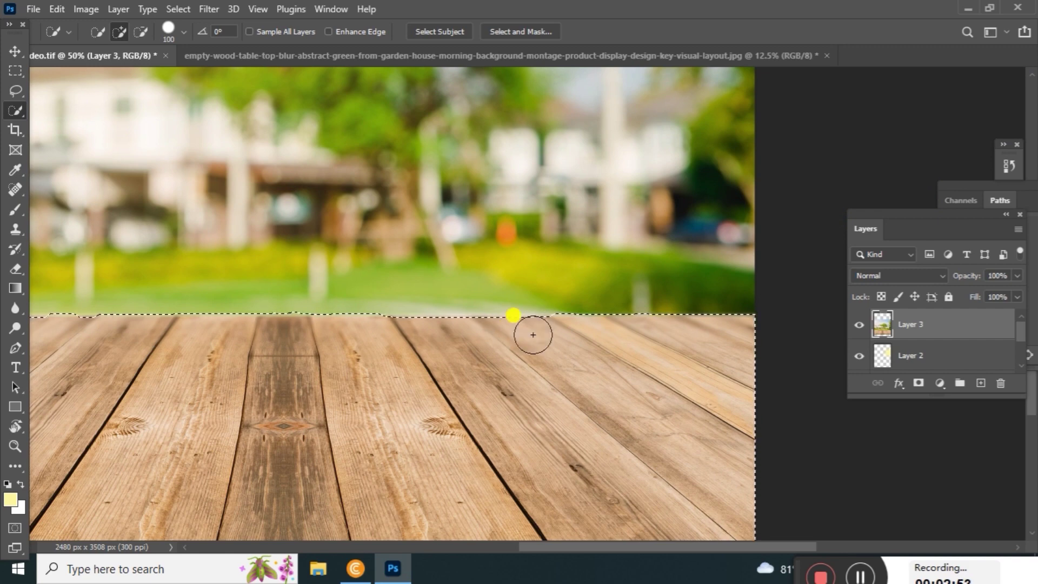
{"action": "key", "text": "v"}
{"action": "left_click_drag", "start_coordinate": [428, 241], "coordinate": [568, 262]}
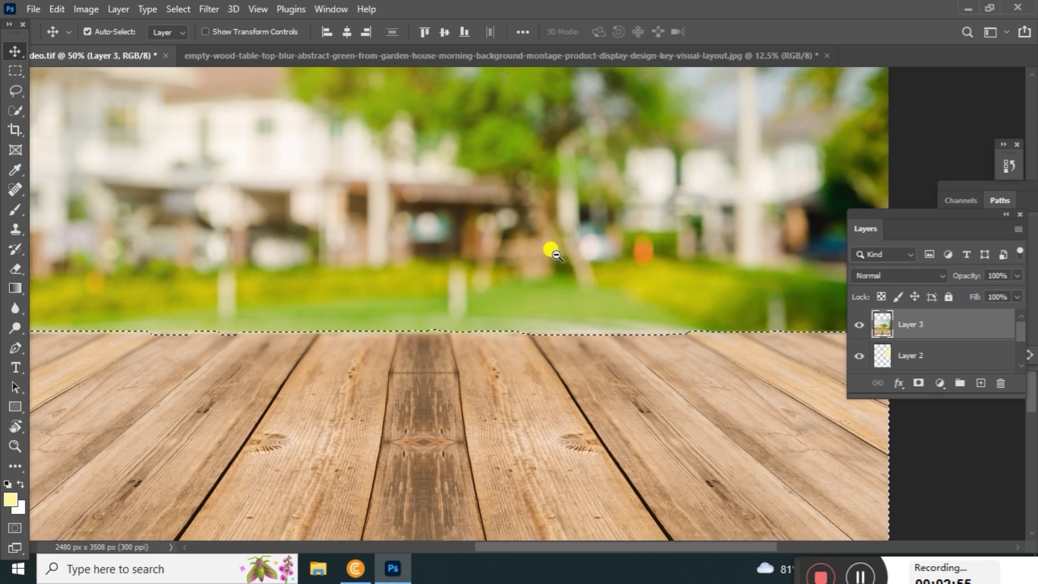
{"action": "left_click", "coordinate": [552, 251], "text": "alt"}
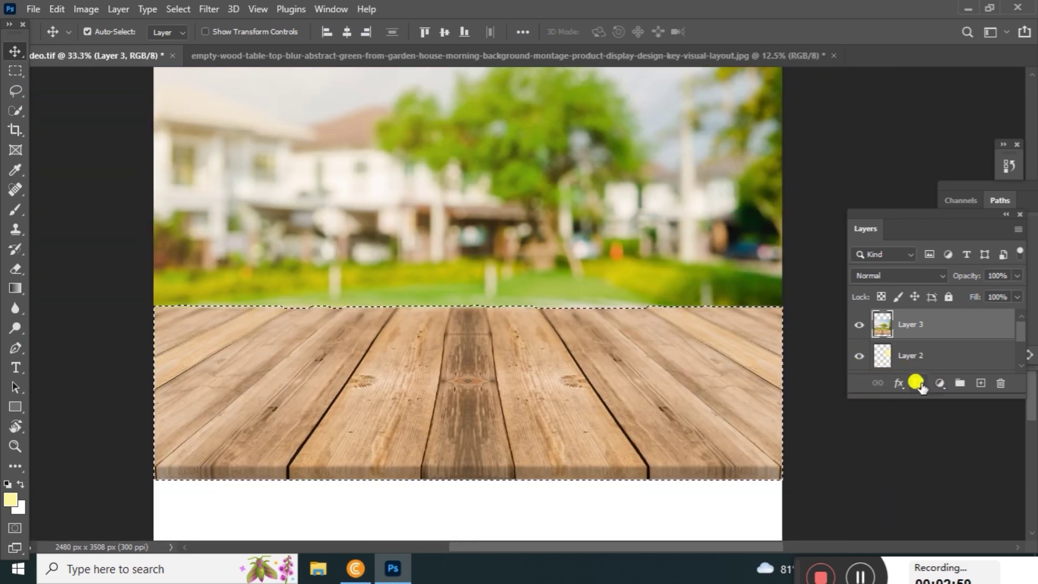
Add a layer mask that hides the garden, leaving only the wooden table visible.
{"action": "left_click", "coordinate": [917, 383]}
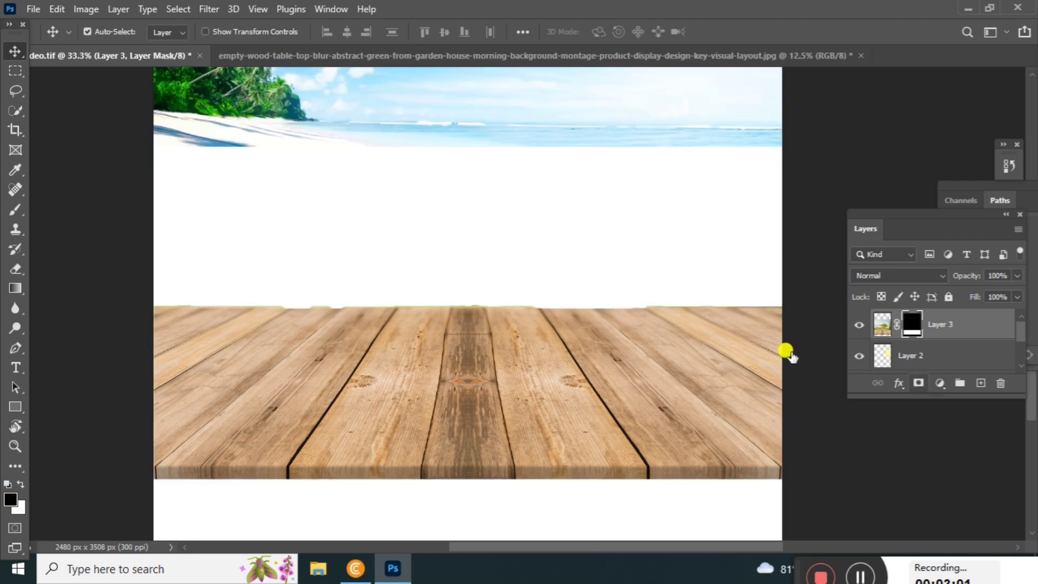
{"action": "scroll", "coordinate": [652, 341], "scroll_direction": "up", "scroll_amount": 2}
{"action": "scroll", "coordinate": [584, 294], "scroll_direction": "up", "scroll_amount": 1}
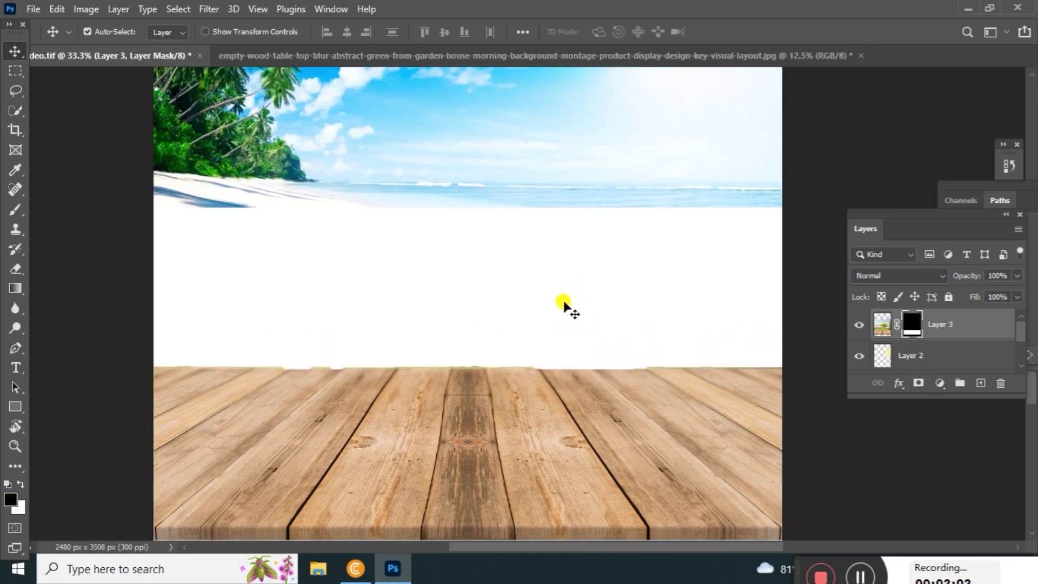
{"action": "scroll", "coordinate": [649, 311], "scroll_direction": "right", "scroll_amount": 2}
{"action": "scroll", "coordinate": [626, 318], "scroll_direction": "up", "scroll_amount": 1}
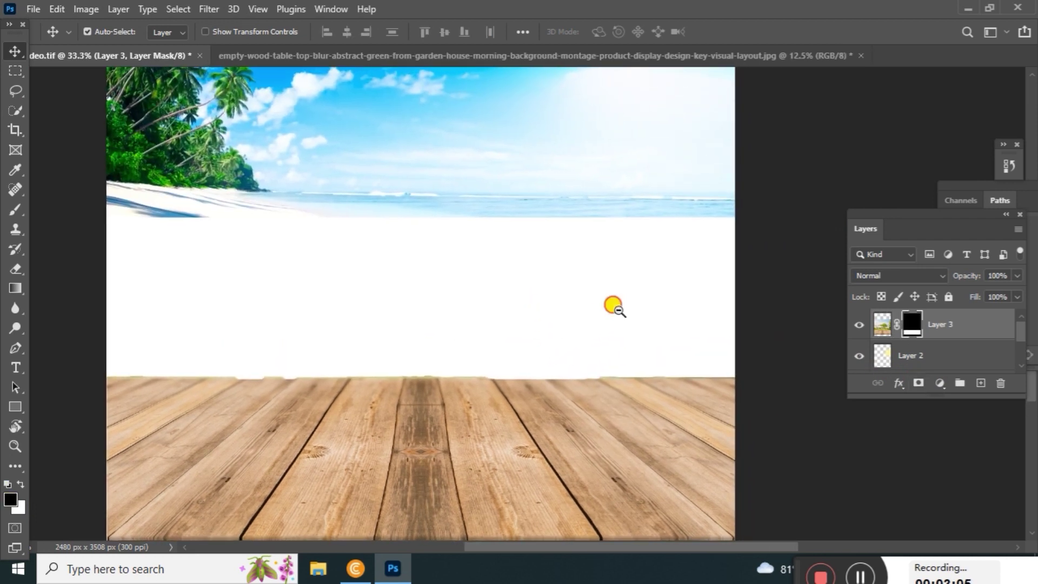
{"action": "scroll", "coordinate": [614, 306], "scroll_direction": "down", "scroll_amount": 1}
Move the table up beneath the beach horizon and scale it to 111.57%.
{"action": "right_click", "coordinate": [603, 379]}
{"action": "left_click", "coordinate": [616, 387]}
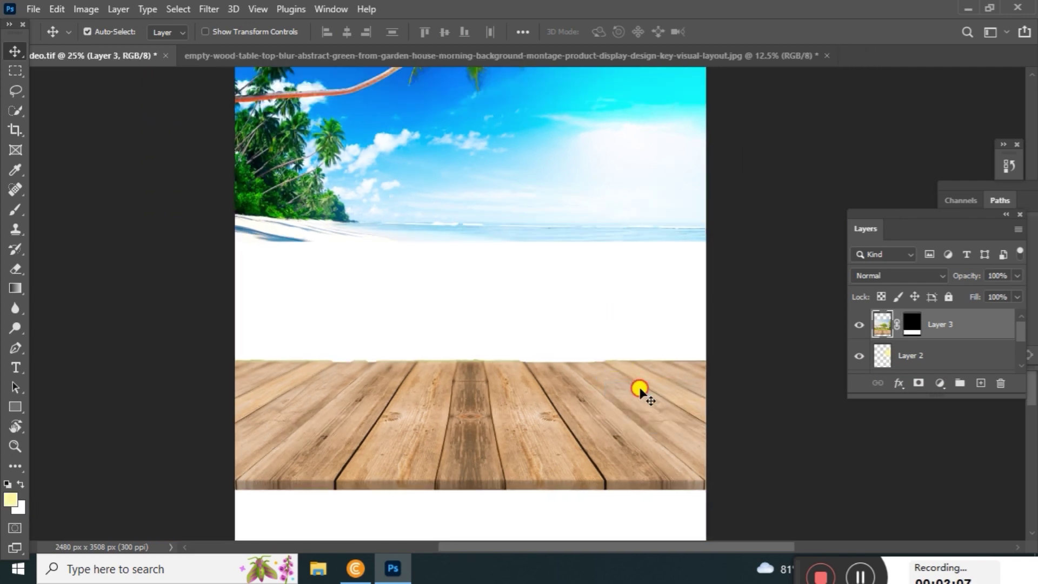
{"action": "mouse_move", "coordinate": [639, 390]}
{"action": "left_mouse_down"}
{"action": "mouse_move", "coordinate": [632, 251]}
{"action": "mouse_move", "coordinate": [641, 251]}
{"action": "left_mouse_up"}
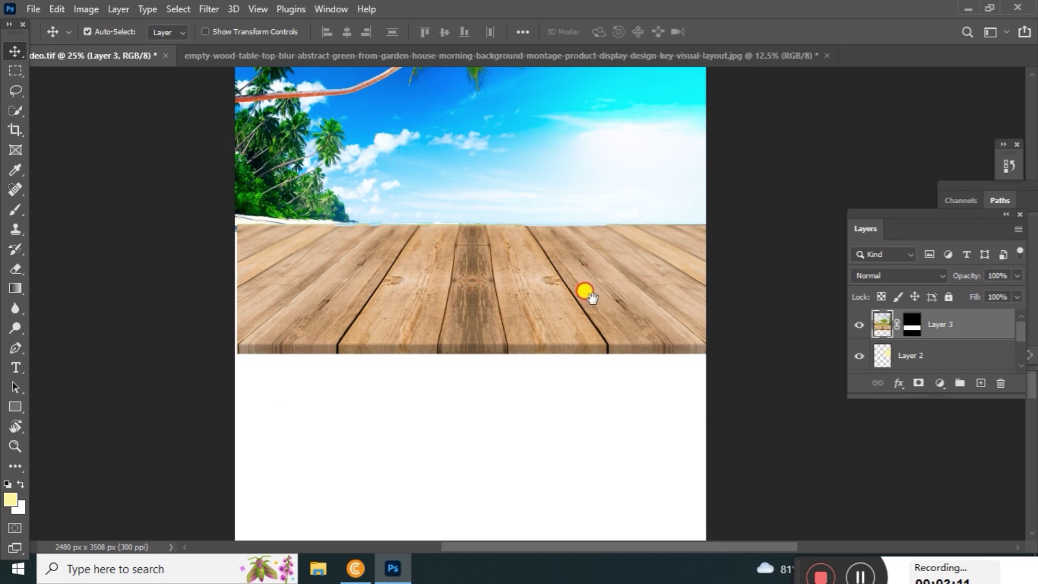
{"action": "left_click_drag", "start_coordinate": [586, 294], "coordinate": [589, 319]}
{"action": "key", "text": "ctrl+t"}
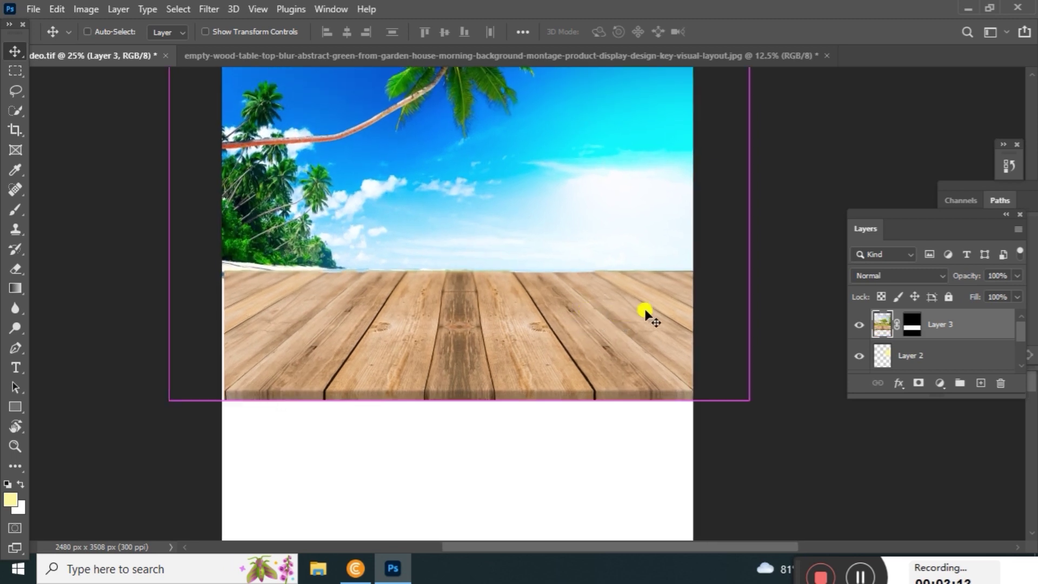
{"action": "left_click_drag", "start_coordinate": [749, 399], "coordinate": [780, 424]}
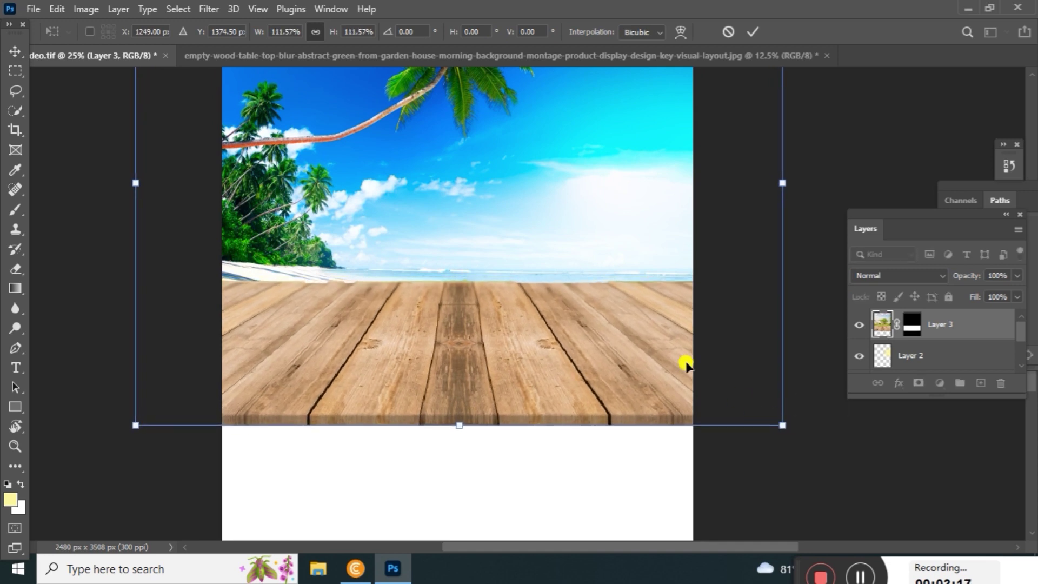
{"action": "mouse_move", "coordinate": [643, 320]}
{"action": "left_mouse_down"}
{"action": "mouse_move", "coordinate": [653, 327]}
{"action": "mouse_move", "coordinate": [643, 331]}
{"action": "left_mouse_up"}
{"action": "key", "text": "Return"}
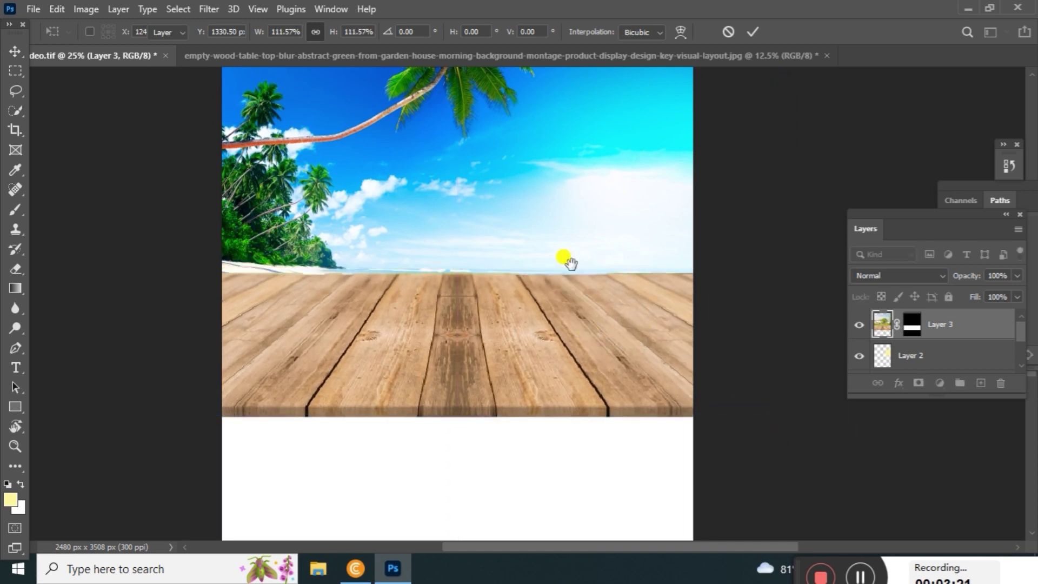
{"action": "scroll", "coordinate": [584, 197], "scroll_direction": "up", "scroll_amount": 3}
{"action": "scroll", "coordinate": [602, 341], "scroll_direction": "up", "scroll_amount": 2}
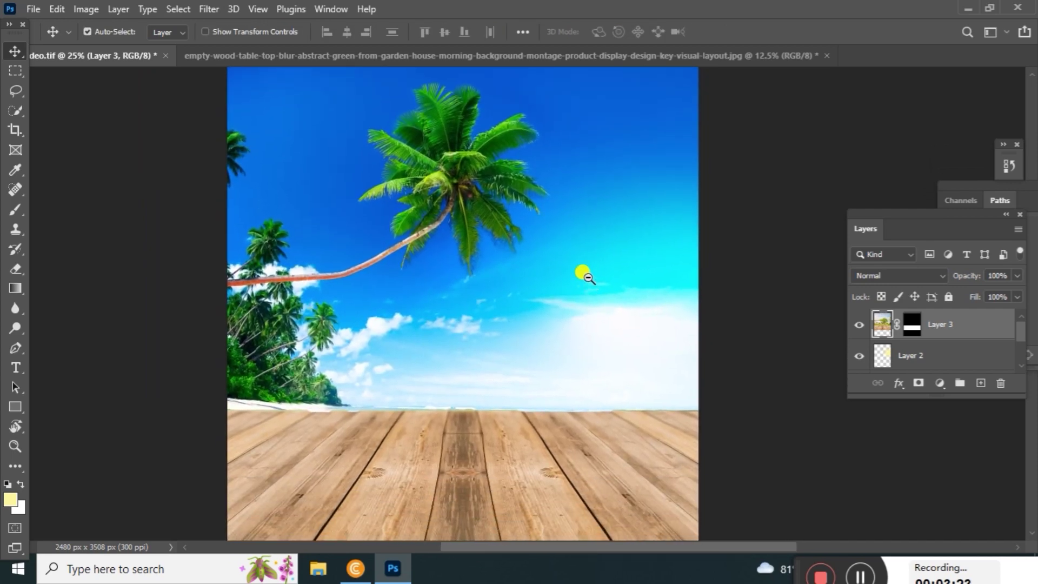
{"action": "scroll", "coordinate": [573, 319], "scroll_direction": "down", "scroll_amount": 1}
{"action": "scroll", "coordinate": [566, 398], "scroll_direction": "up", "scroll_amount": 1}
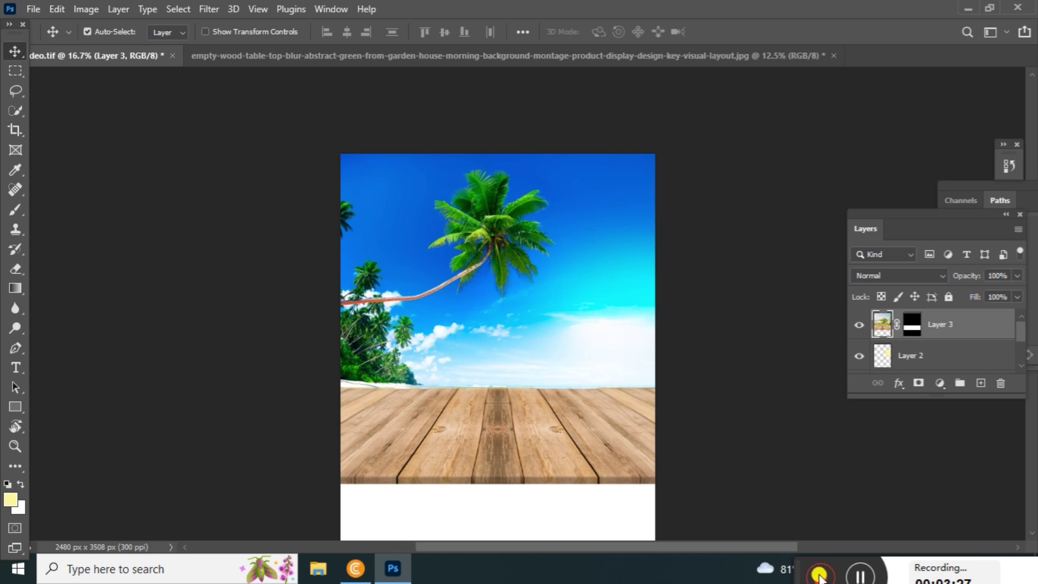
{"action": "scroll", "coordinate": [607, 412], "scroll_direction": "down", "scroll_amount": 2}
Select Layer 3 and place the wooden tabletop just below the horizon.
{"action": "key", "text": "ctrl+space"}
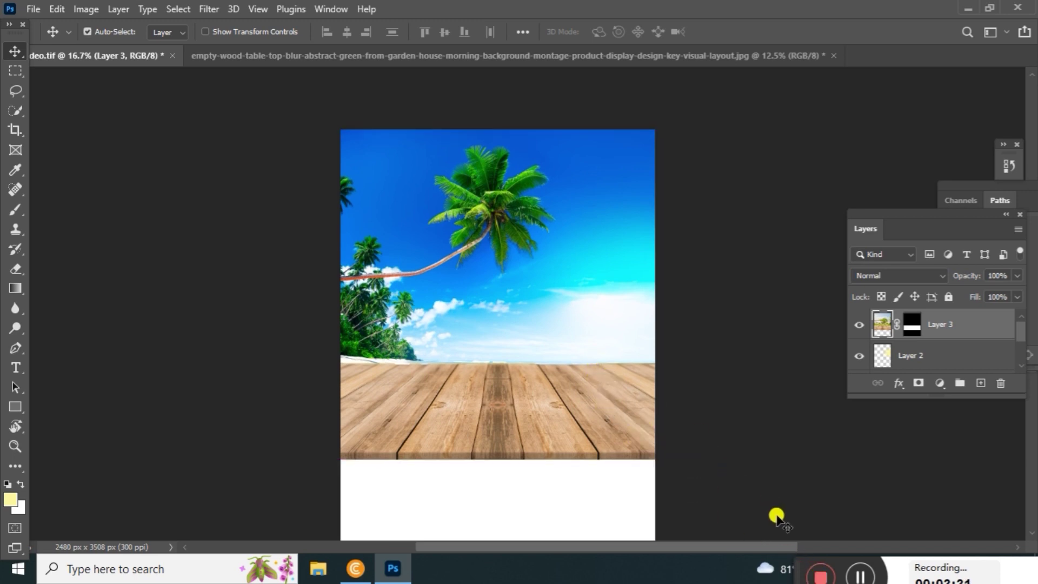
{"action": "left_click", "coordinate": [581, 386]}
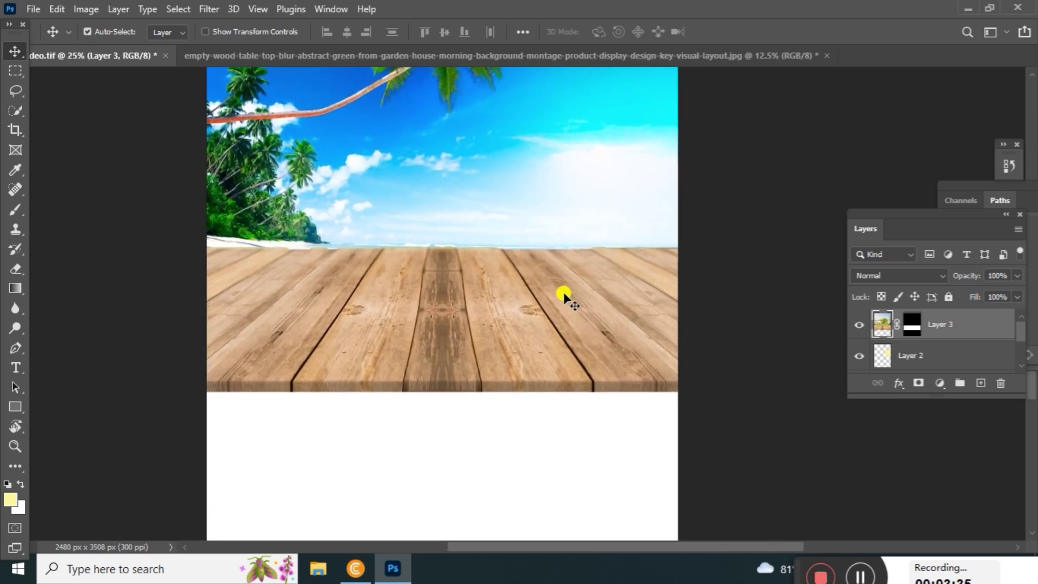
{"action": "right_click", "coordinate": [564, 296]}
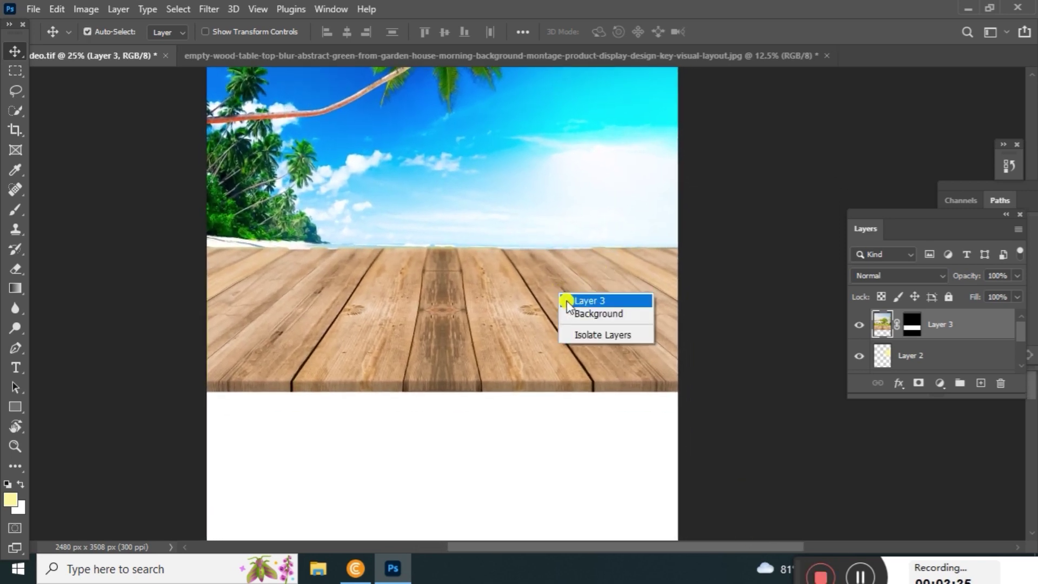
{"action": "left_click", "coordinate": [569, 299]}
{"action": "left_click_drag", "start_coordinate": [571, 300], "coordinate": [569, 297]}
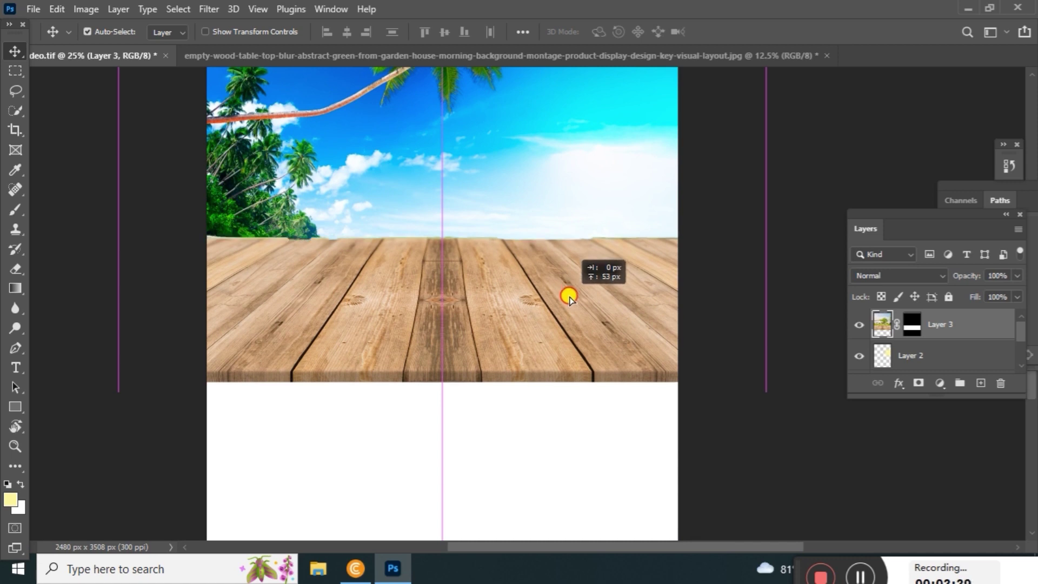
{"action": "left_click_drag", "start_coordinate": [569, 298], "coordinate": [609, 390]}
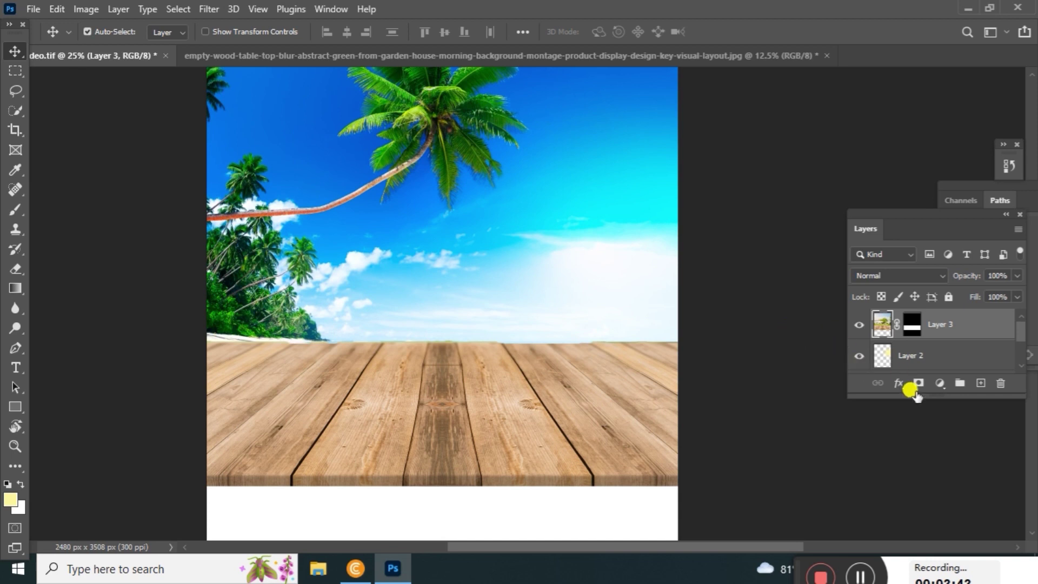
Reselect the tabletop's Layer 3 and open Levels on it.
{"action": "left_click", "coordinate": [939, 384]}
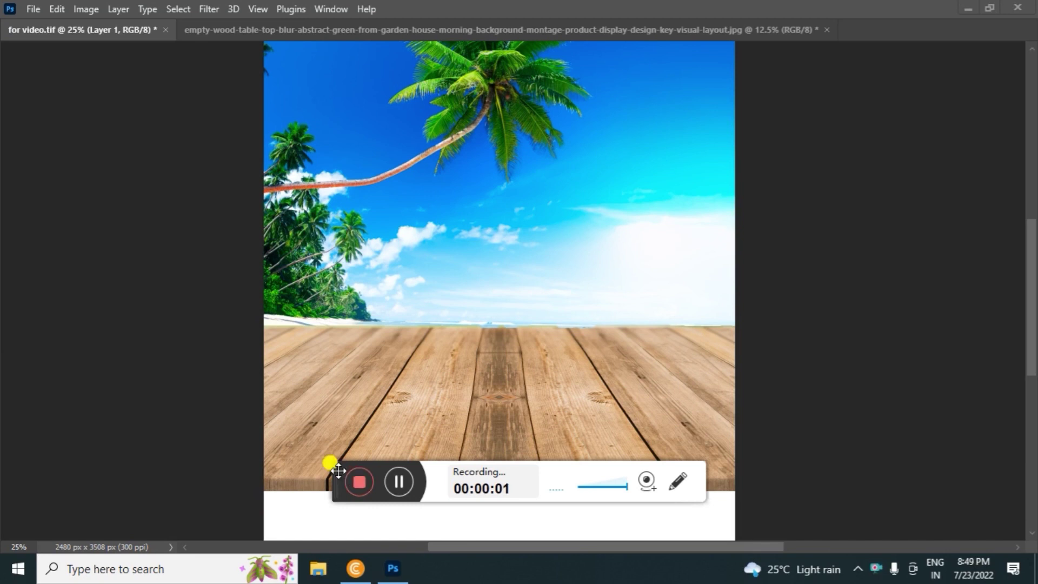
{"action": "left_click_drag", "start_coordinate": [338, 472], "coordinate": [759, 561]}
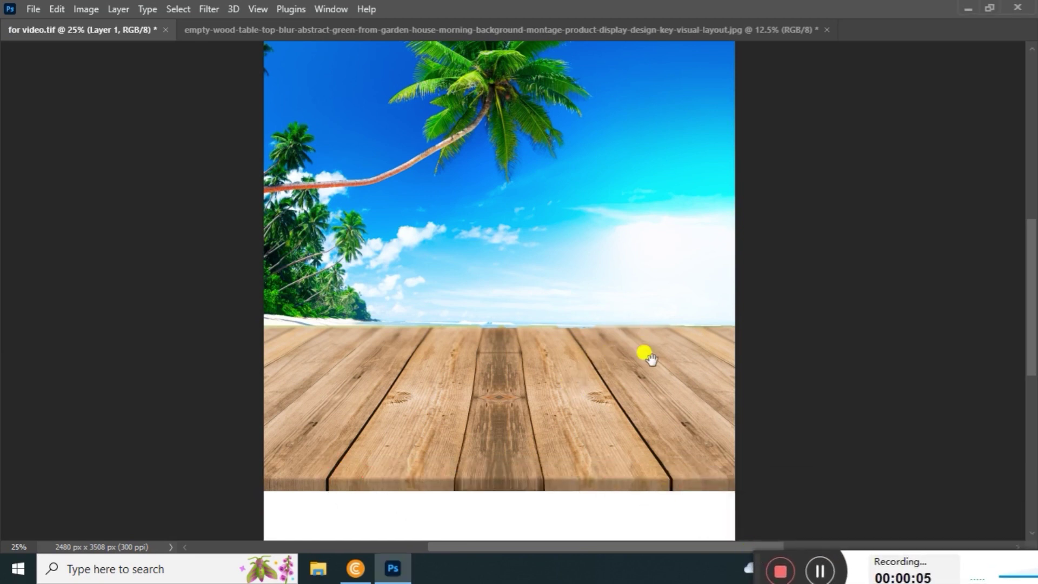
{"action": "scroll", "coordinate": [622, 314], "scroll_direction": "down", "scroll_amount": 2}
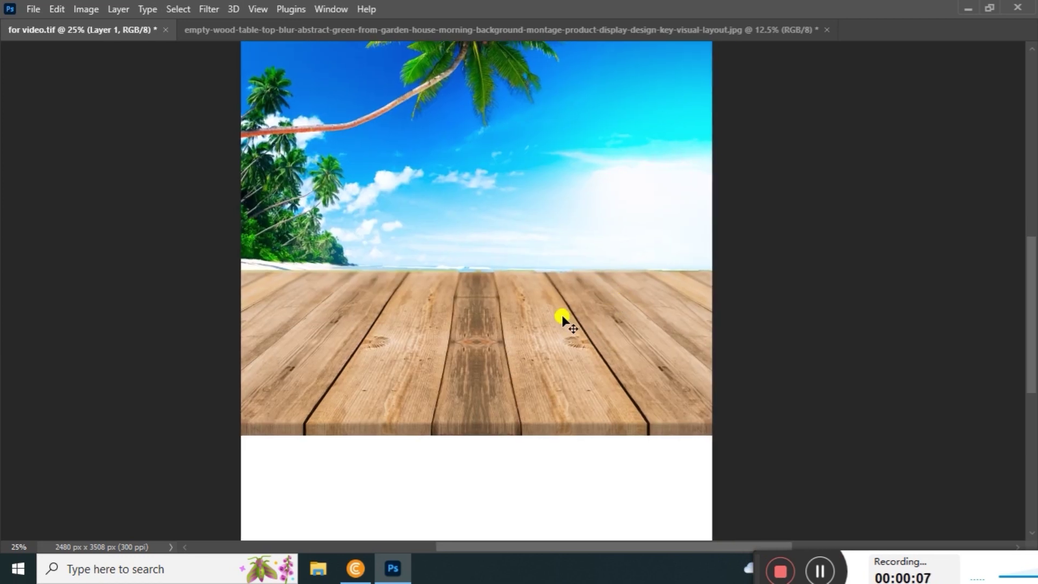
{"action": "right_click", "coordinate": [559, 317]}
{"action": "right_click", "coordinate": [537, 313]}
{"action": "left_click", "coordinate": [568, 323]}
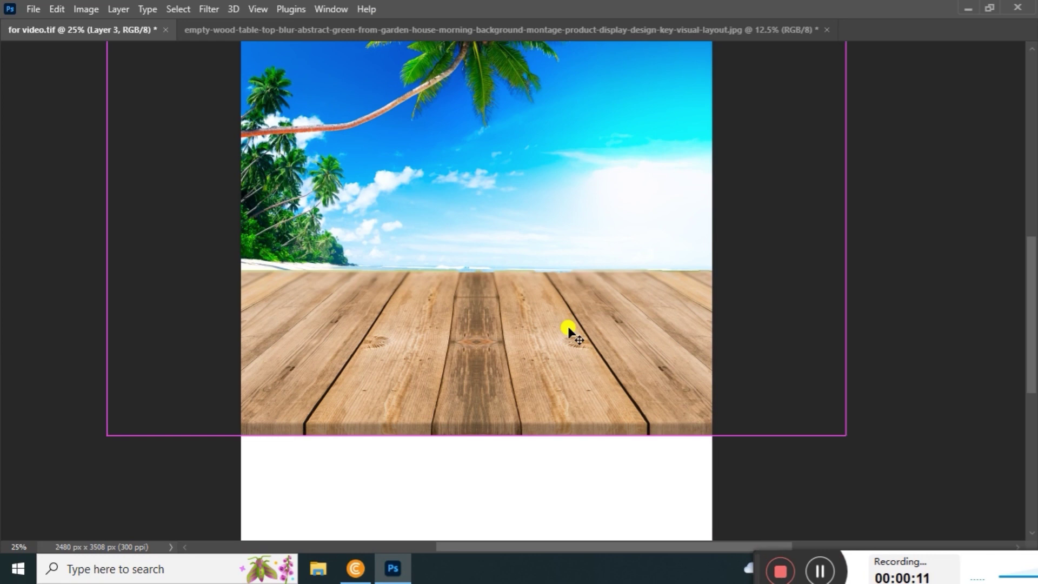
{"action": "key", "text": "ctrl+l"}
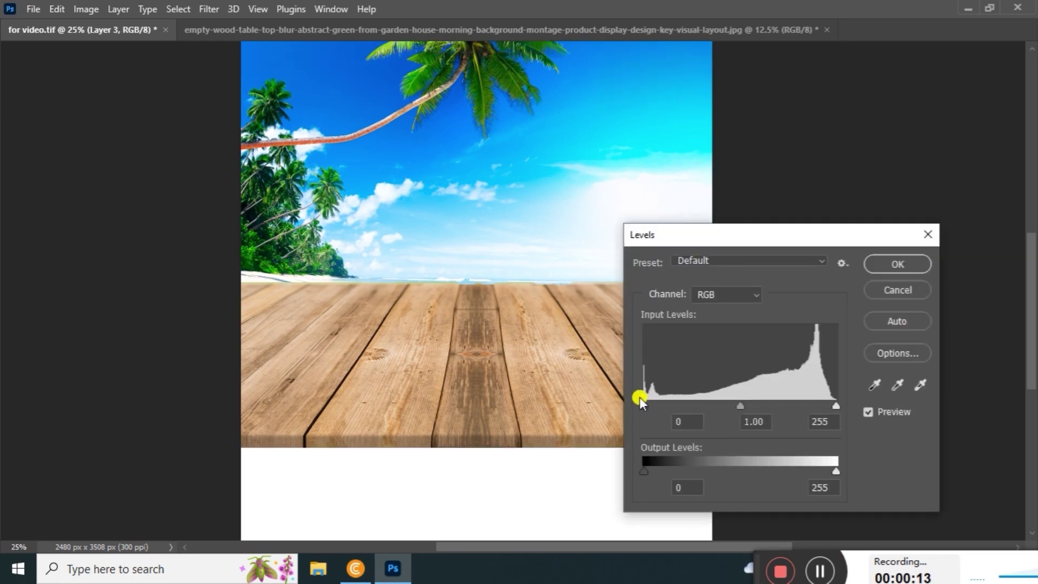
Apply Levels to the tabletop with input 136, 0.79, 220 and output 0–207.
{"action": "left_click_drag", "start_coordinate": [642, 404], "coordinate": [708, 418]}
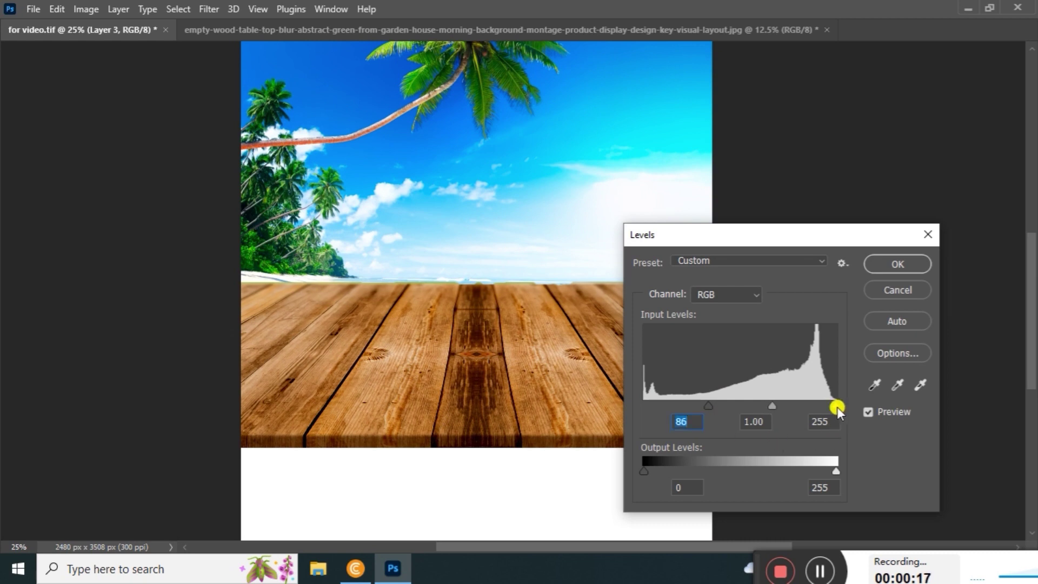
{"action": "left_click_drag", "start_coordinate": [837, 407], "coordinate": [812, 407]}
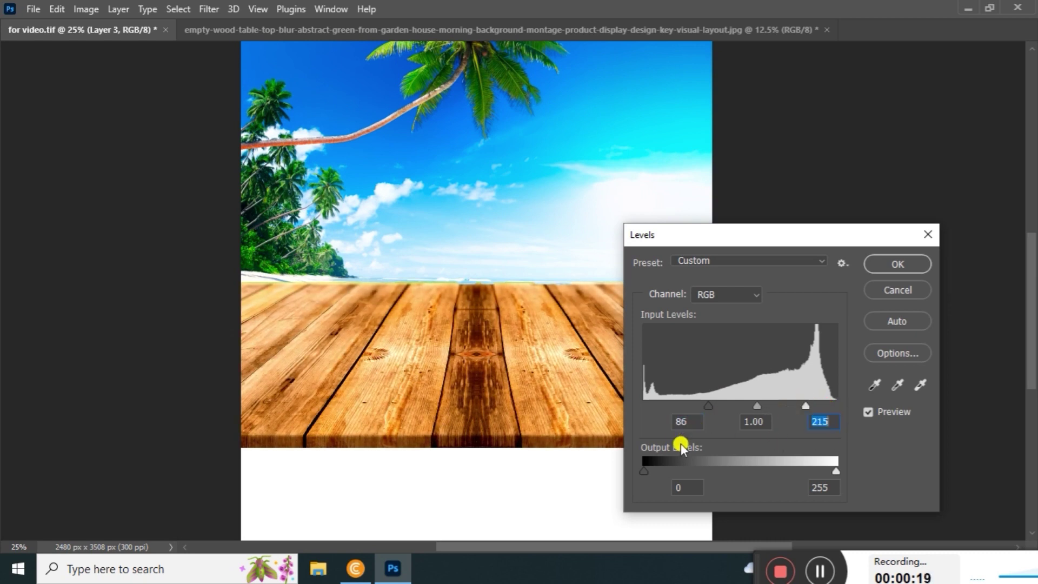
{"action": "mouse_move", "coordinate": [648, 470]}
{"action": "left_mouse_down"}
{"action": "mouse_move", "coordinate": [660, 472]}
{"action": "mouse_move", "coordinate": [642, 471]}
{"action": "left_mouse_up"}
{"action": "mouse_move", "coordinate": [836, 470]}
{"action": "left_mouse_down"}
{"action": "mouse_move", "coordinate": [779, 459]}
{"action": "mouse_move", "coordinate": [799, 459]}
{"action": "left_mouse_up"}
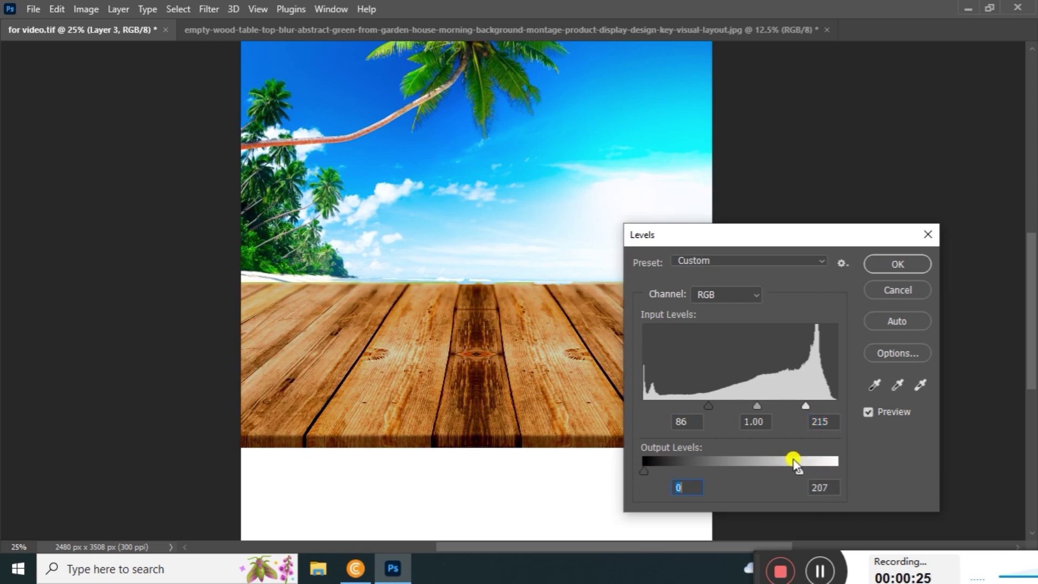
{"action": "left_click_drag", "start_coordinate": [708, 403], "coordinate": [752, 404]}
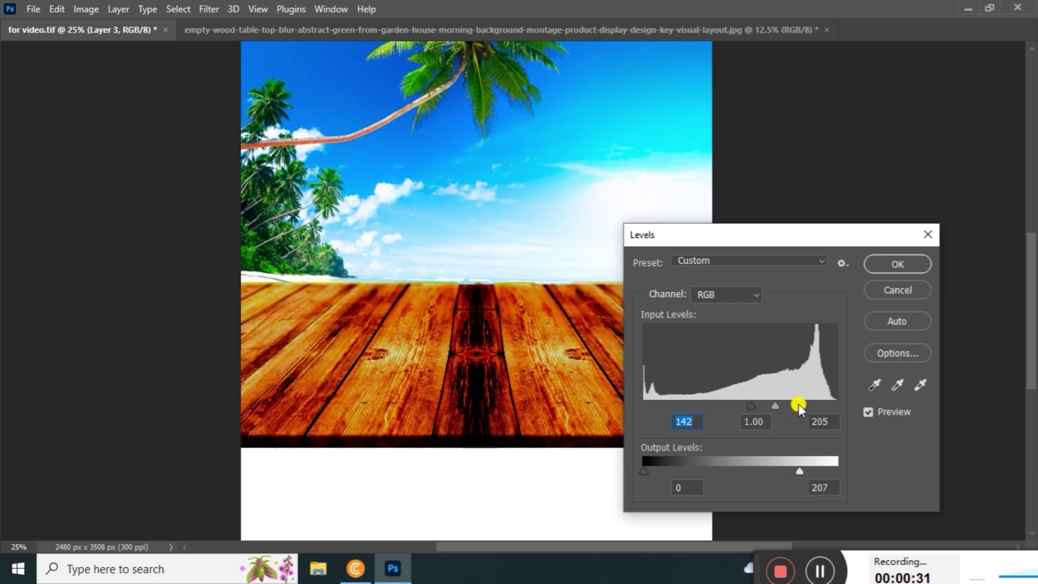
{"action": "mouse_move", "coordinate": [799, 404]}
{"action": "left_mouse_down"}
{"action": "mouse_move", "coordinate": [745, 406]}
{"action": "mouse_move", "coordinate": [810, 406]}
{"action": "left_mouse_up"}
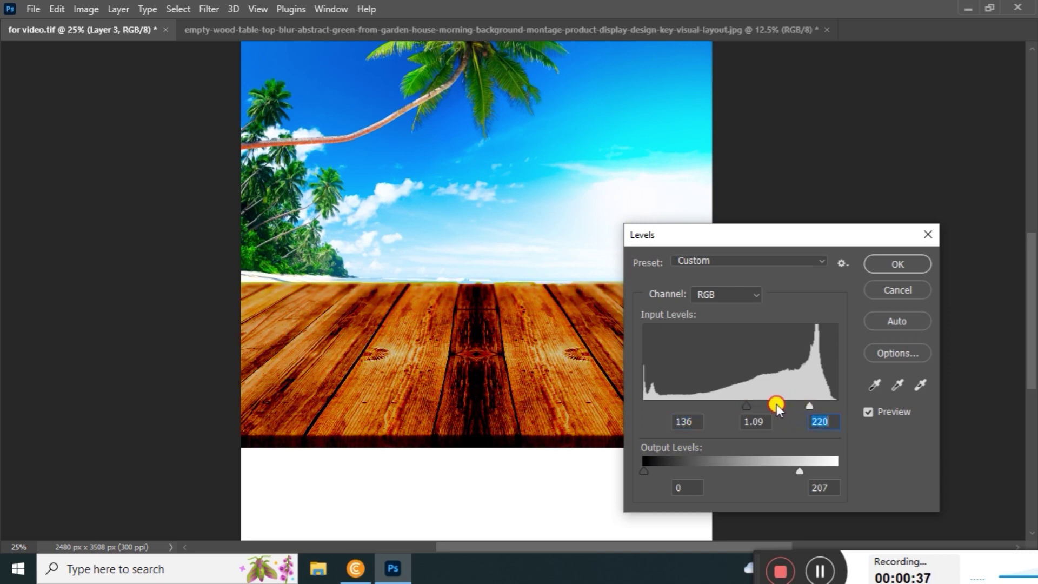
{"action": "left_click_drag", "start_coordinate": [776, 405], "coordinate": [783, 407]}
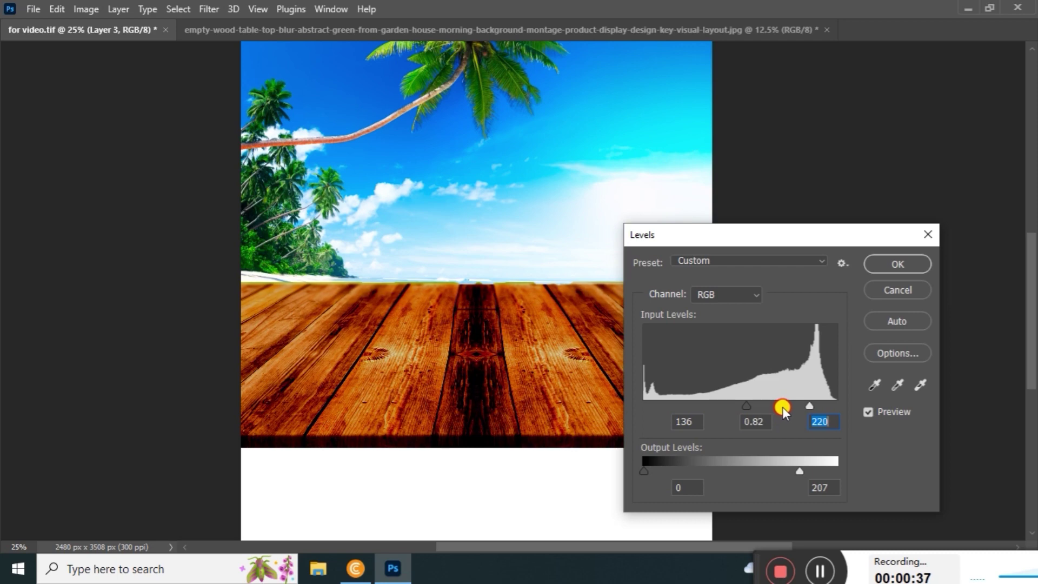
{"action": "left_click", "coordinate": [898, 264]}
Zoom out to the whole flyer, then open download.jpg from the Burger board folder.
{"action": "scroll", "coordinate": [660, 260], "scroll_direction": "up", "scroll_amount": 3}
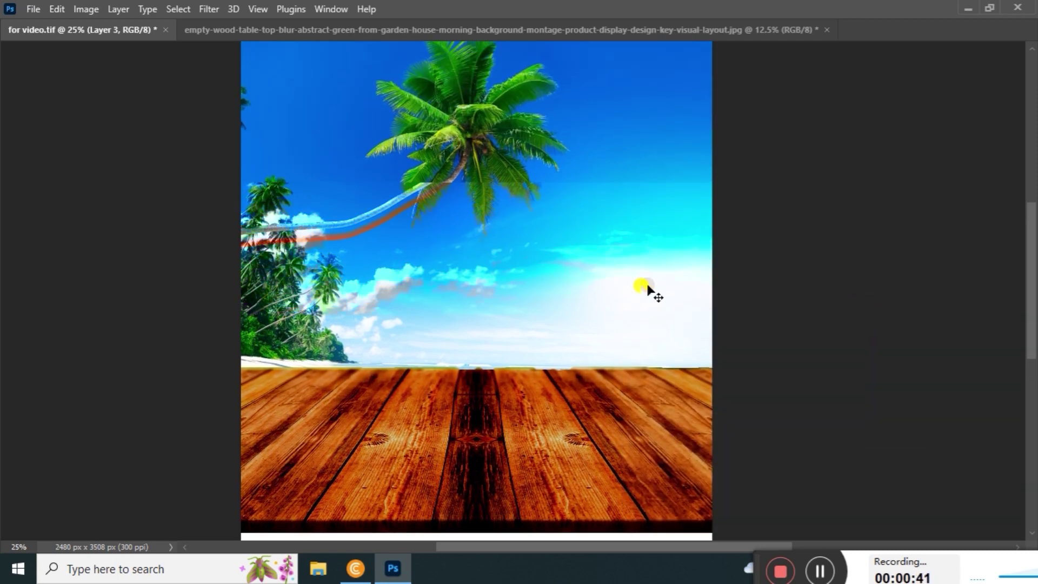
{"action": "left_click_drag", "start_coordinate": [674, 248], "coordinate": [643, 211]}
{"action": "left_click", "coordinate": [637, 208], "text": "alt"}
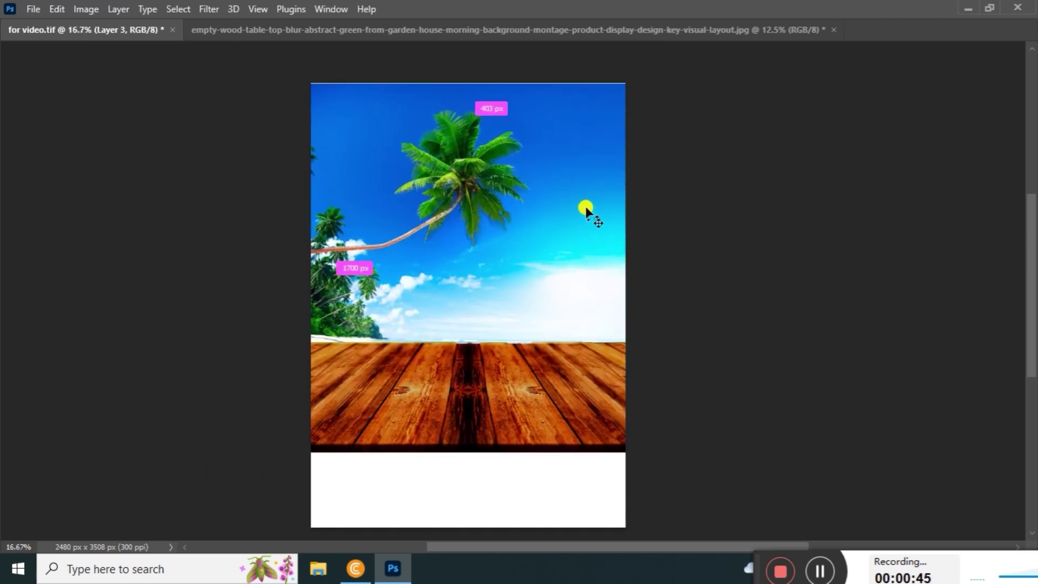
{"action": "key", "text": "ctrl+plus"}
{"action": "scroll", "coordinate": [616, 169], "scroll_direction": "down", "scroll_amount": 1}
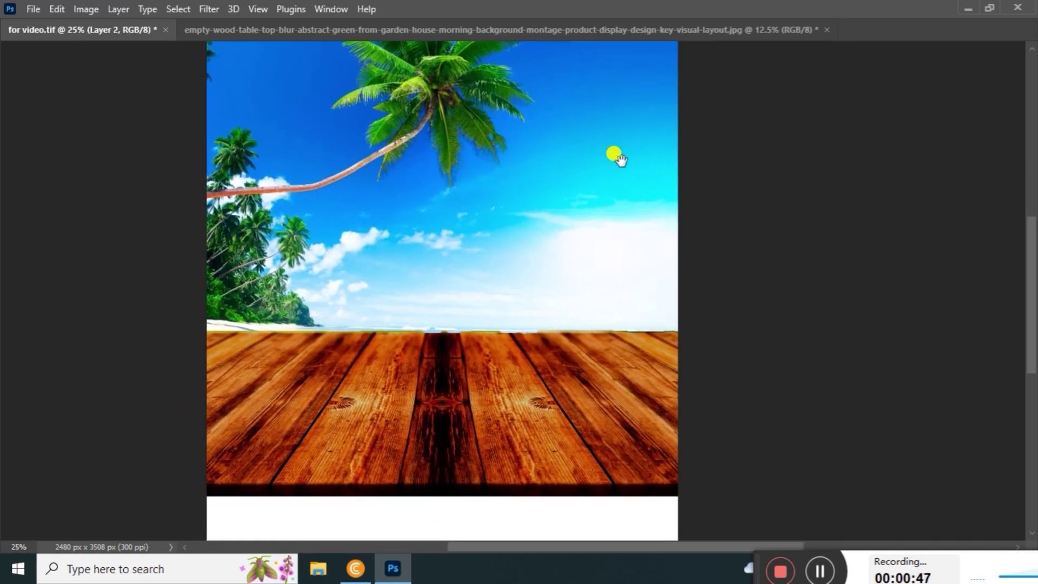
{"action": "scroll", "coordinate": [594, 206], "scroll_direction": "down", "scroll_amount": 2}
{"action": "scroll", "coordinate": [612, 220], "scroll_direction": "down", "scroll_amount": 3}
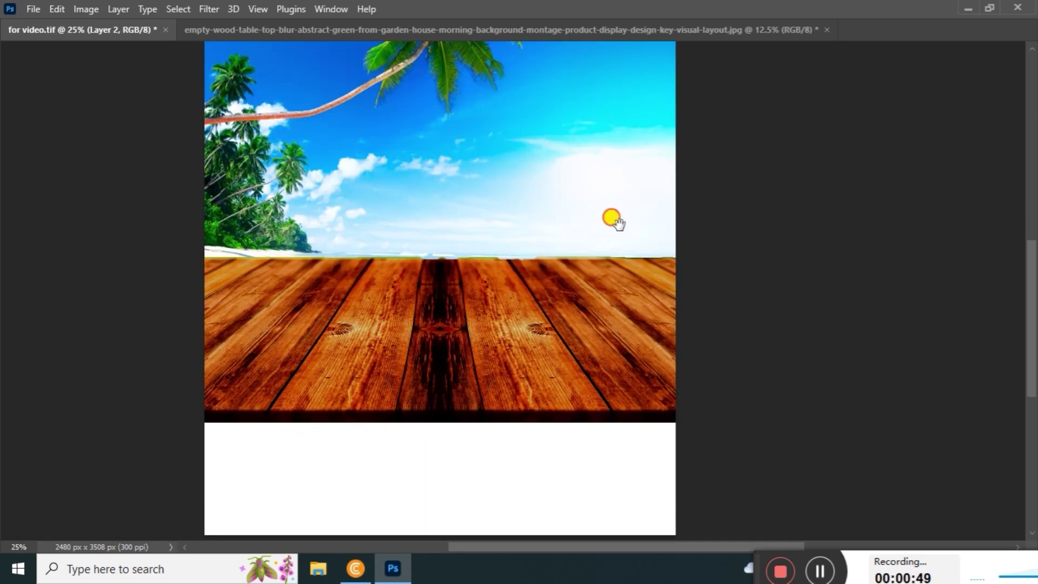
{"action": "scroll", "coordinate": [577, 213], "scroll_direction": "right", "scroll_amount": 2}
{"action": "left_click", "coordinate": [574, 212], "text": "alt"}
{"action": "scroll", "coordinate": [578, 233], "scroll_direction": "up", "scroll_amount": 3}
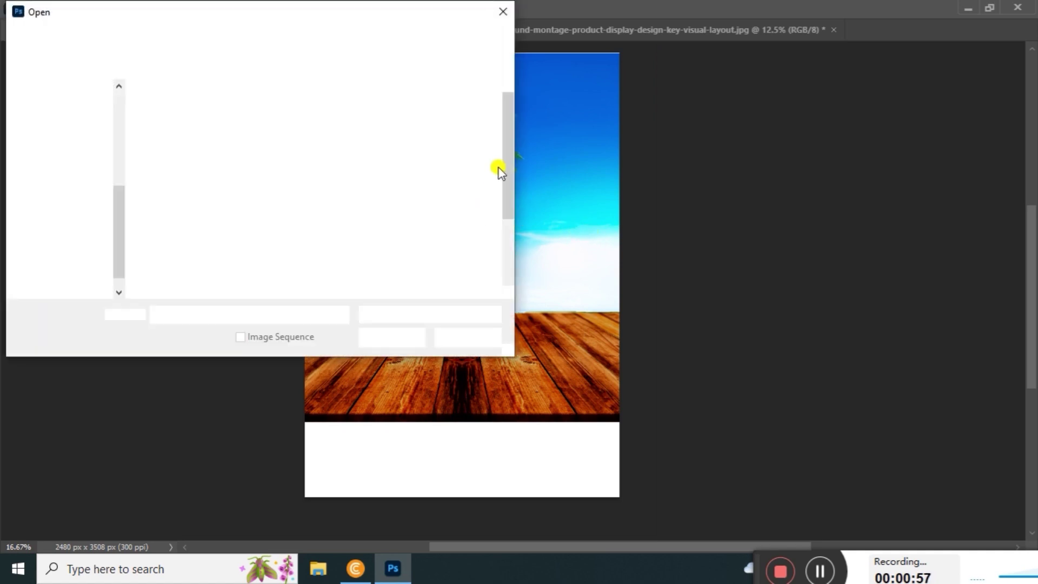
{"action": "left_click_drag", "start_coordinate": [507, 169], "coordinate": [508, 233]}
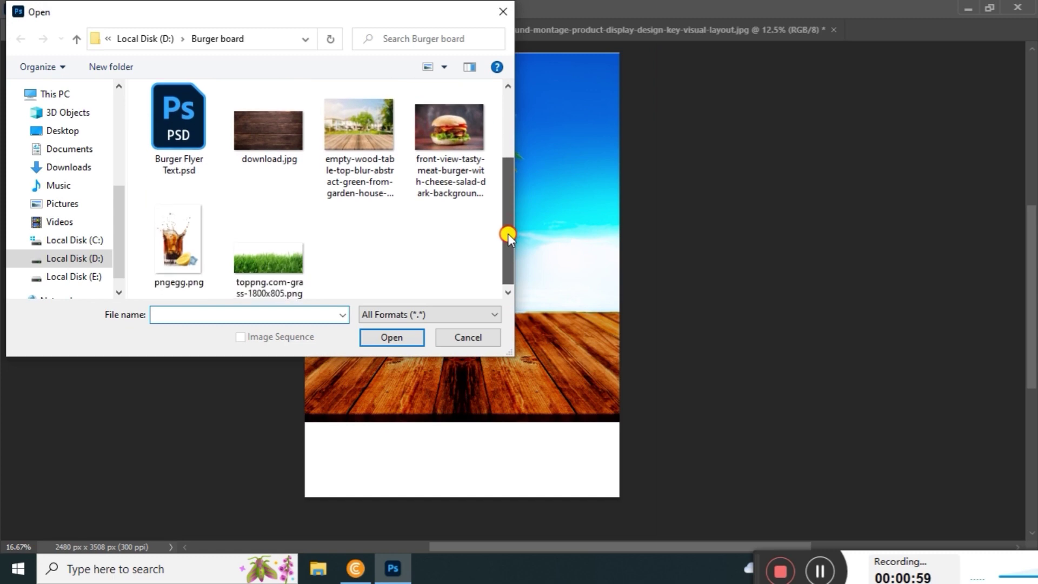
{"action": "double_click", "coordinate": [298, 146]}
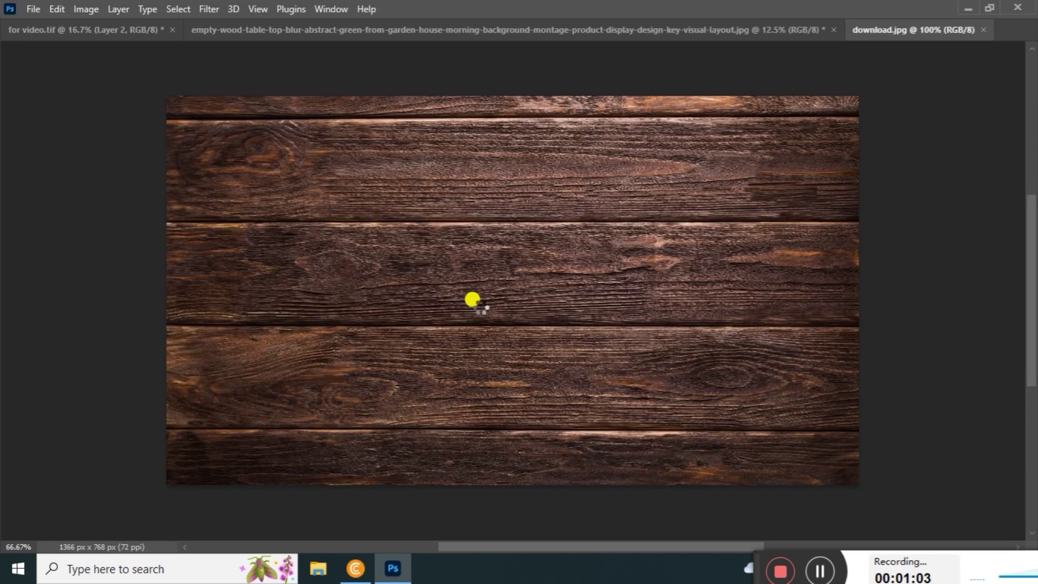
Cut the whole wood plank image and paste it into the for video.tif flyer.
{"action": "key", "text": "ctrl+a"}
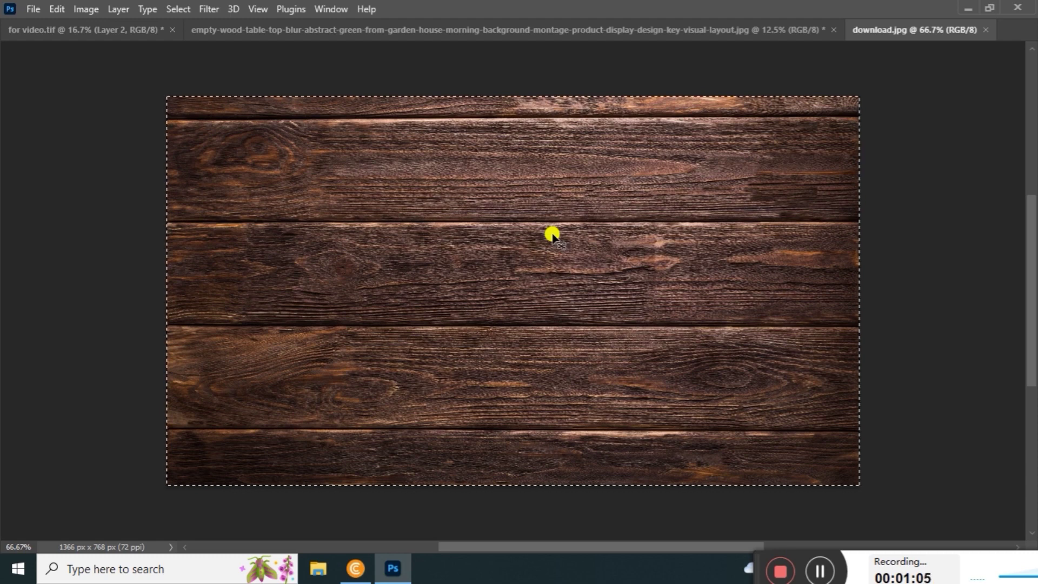
{"action": "key", "text": "BackSpace"}
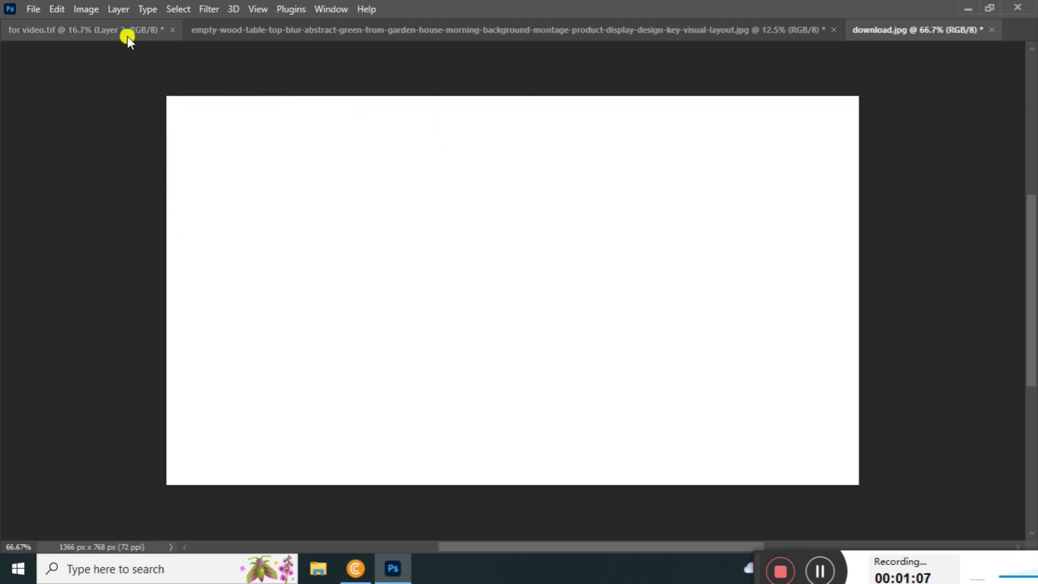
{"action": "left_click", "coordinate": [129, 27]}
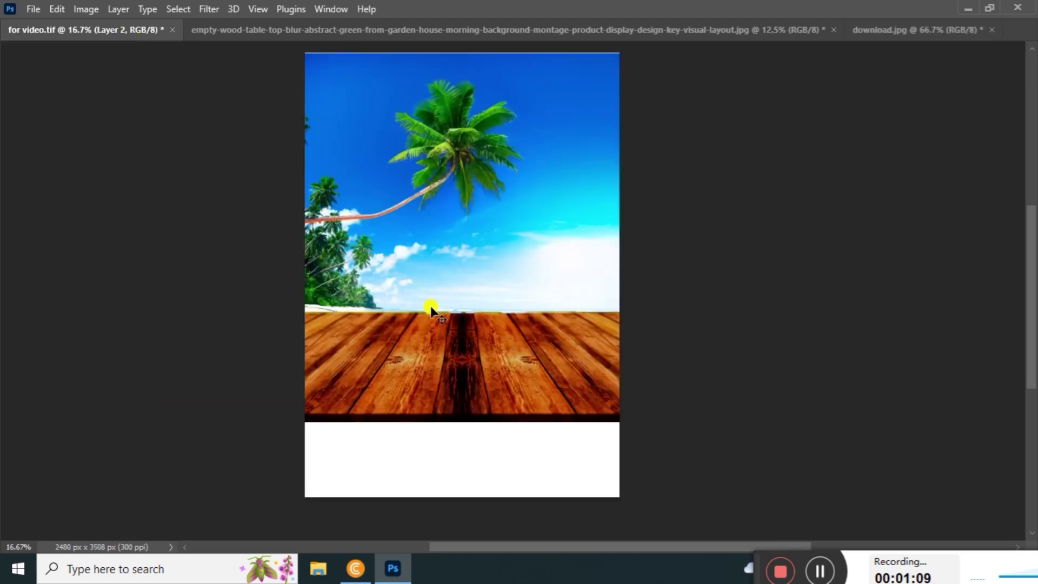
{"action": "key", "text": "ctrl+v"}
Move the planks down and enlarge them to about 3461 x 1946 px.
{"action": "left_click_drag", "start_coordinate": [498, 276], "coordinate": [499, 429]}
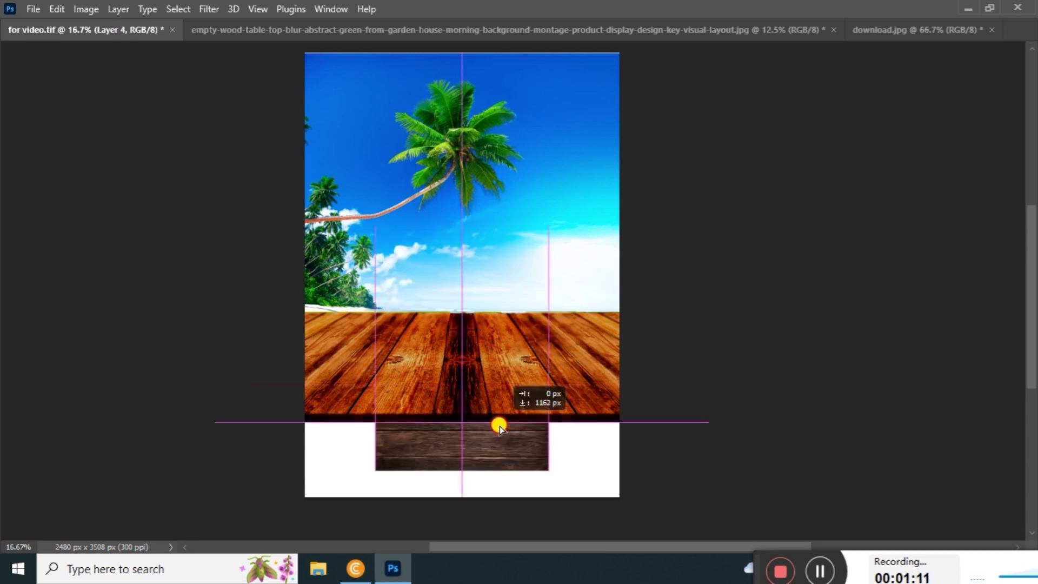
{"action": "key", "text": "ctrl+t"}
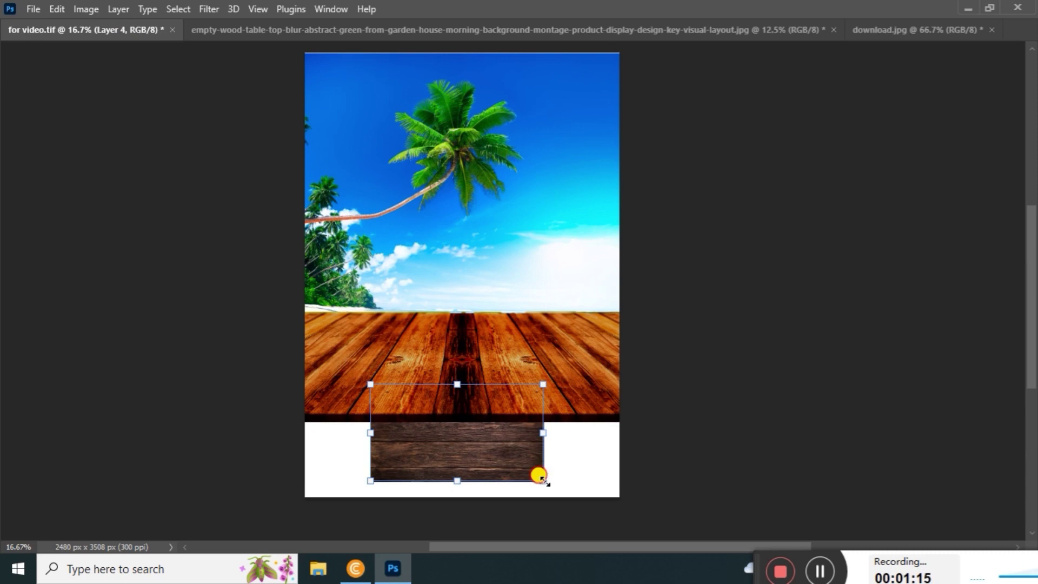
{"action": "mouse_move", "coordinate": [541, 478]}
{"action": "left_mouse_down"}
{"action": "mouse_move", "coordinate": [652, 529]}
{"action": "mouse_move", "coordinate": [650, 538]}
{"action": "left_mouse_up"}
{"action": "mouse_move", "coordinate": [604, 476]}
{"action": "left_mouse_down"}
{"action": "mouse_move", "coordinate": [621, 417]}
{"action": "mouse_move", "coordinate": [605, 441]}
{"action": "mouse_move", "coordinate": [620, 478]}
{"action": "mouse_move", "coordinate": [666, 523]}
{"action": "left_mouse_up"}
Flip the wood planks vertically and rotate them 90° clockwise.
{"action": "right_click", "coordinate": [611, 417]}
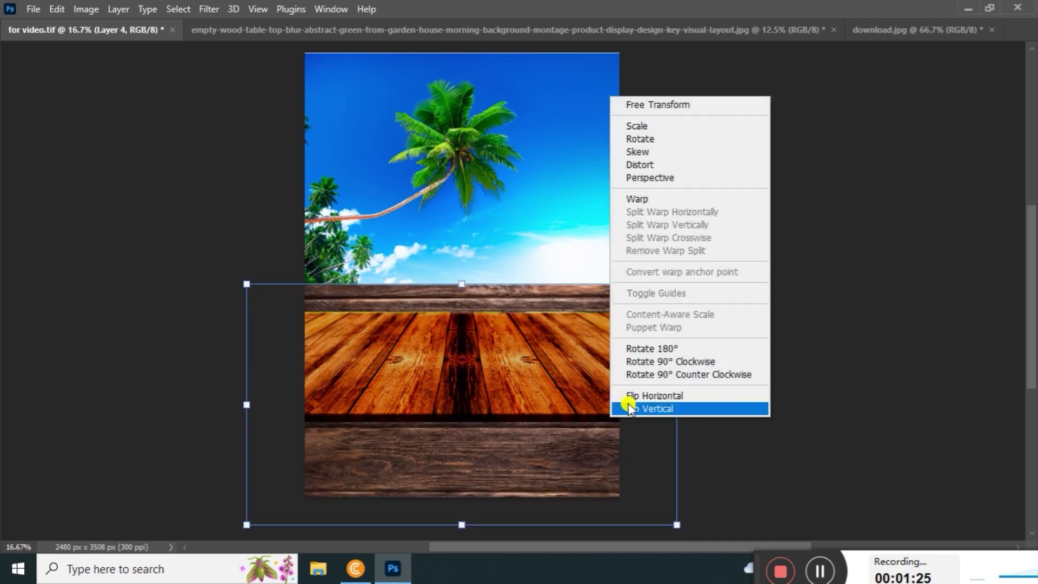
{"action": "left_click", "coordinate": [641, 397]}
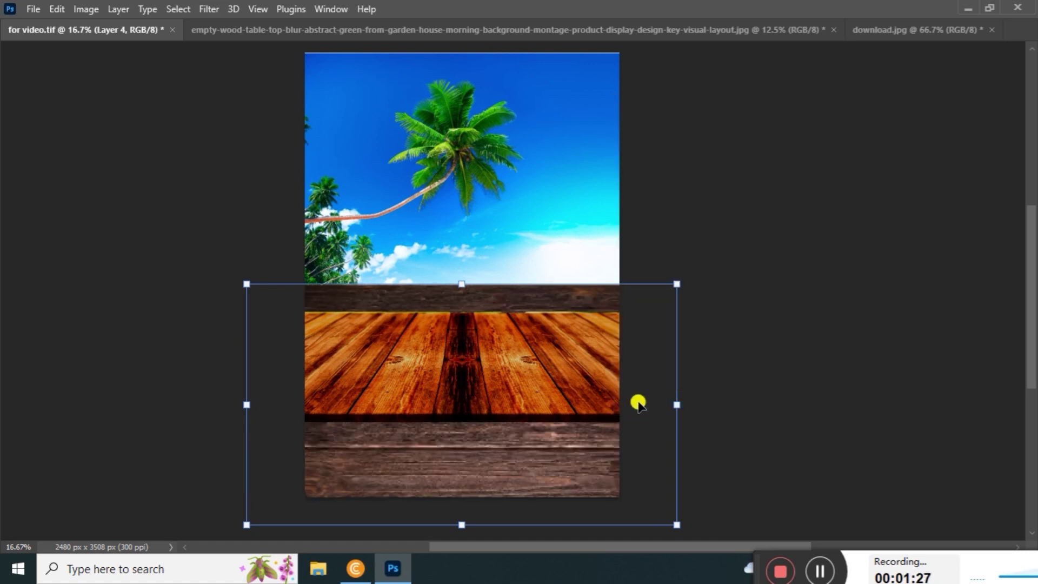
{"action": "right_click", "coordinate": [595, 368]}
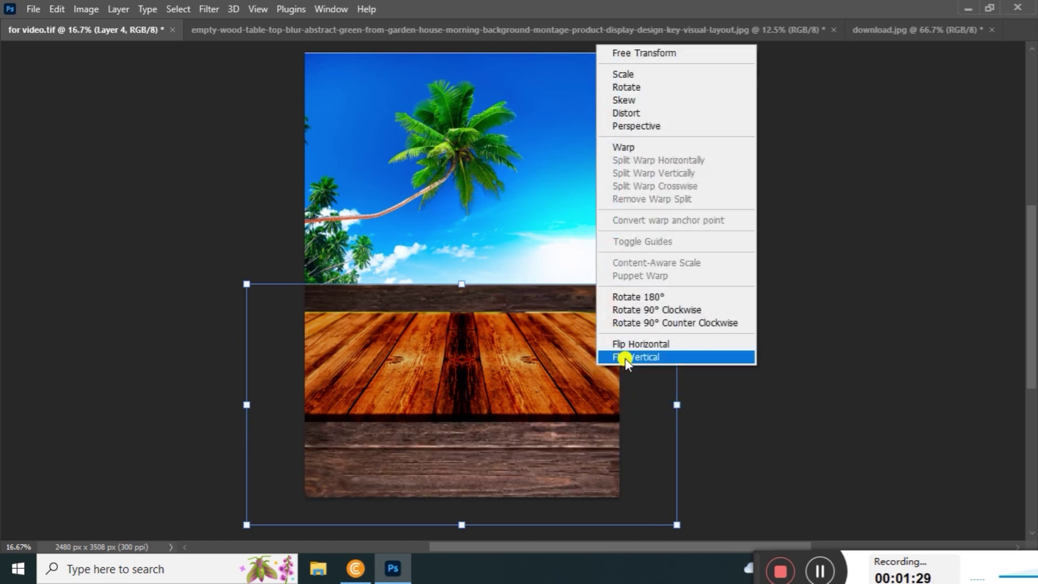
{"action": "left_click", "coordinate": [671, 322]}
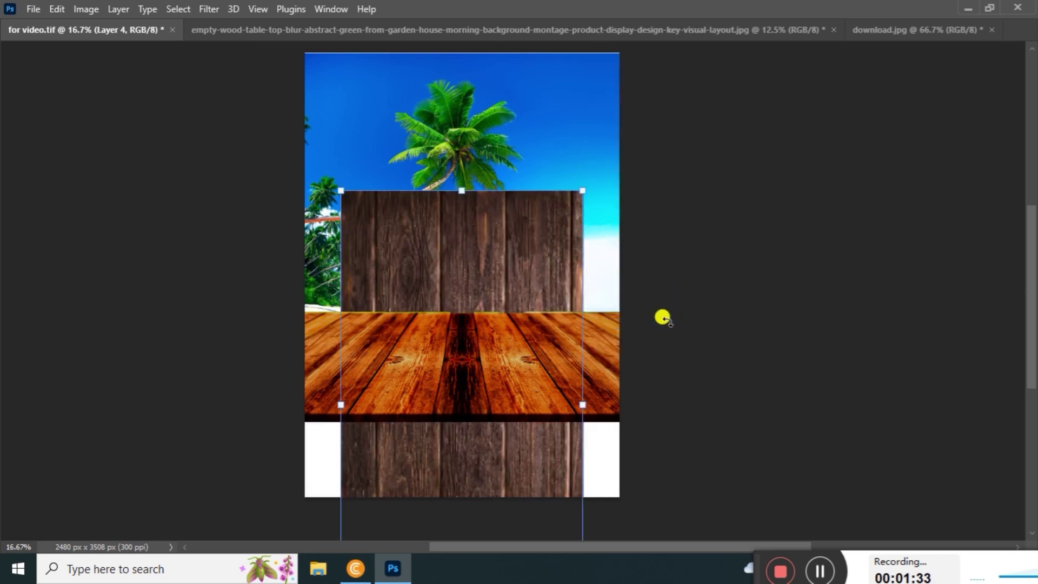
Scale the planks to about 4756 x 2674 px, spanning the page from the horizon down.
{"action": "left_click_drag", "start_coordinate": [564, 340], "coordinate": [567, 382]}
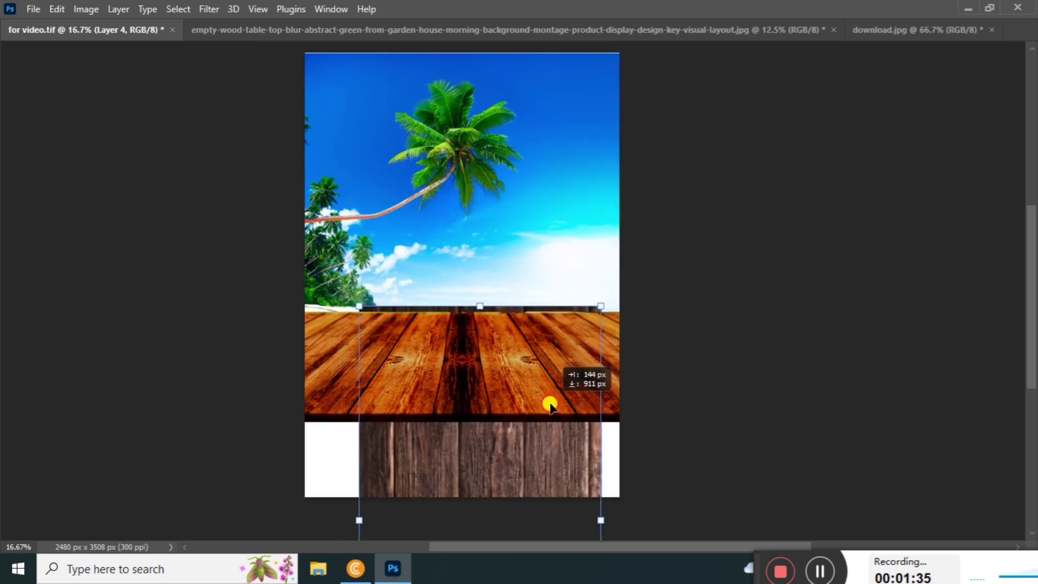
{"action": "left_click_drag", "start_coordinate": [600, 308], "coordinate": [653, 215]}
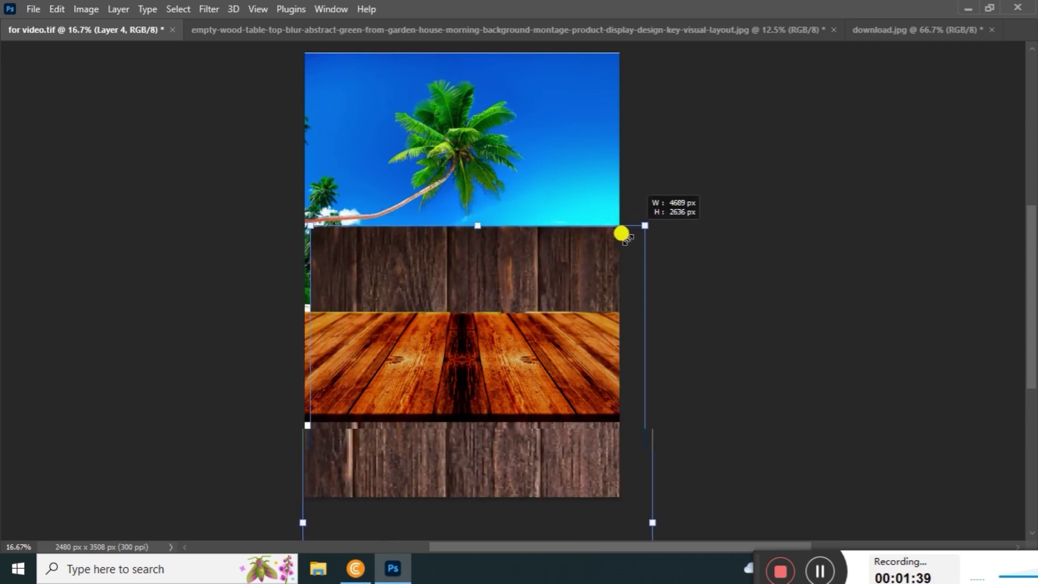
{"action": "mouse_move", "coordinate": [594, 274]}
{"action": "left_mouse_down"}
{"action": "mouse_move", "coordinate": [575, 342]}
{"action": "mouse_move", "coordinate": [577, 322]}
{"action": "left_mouse_up"}
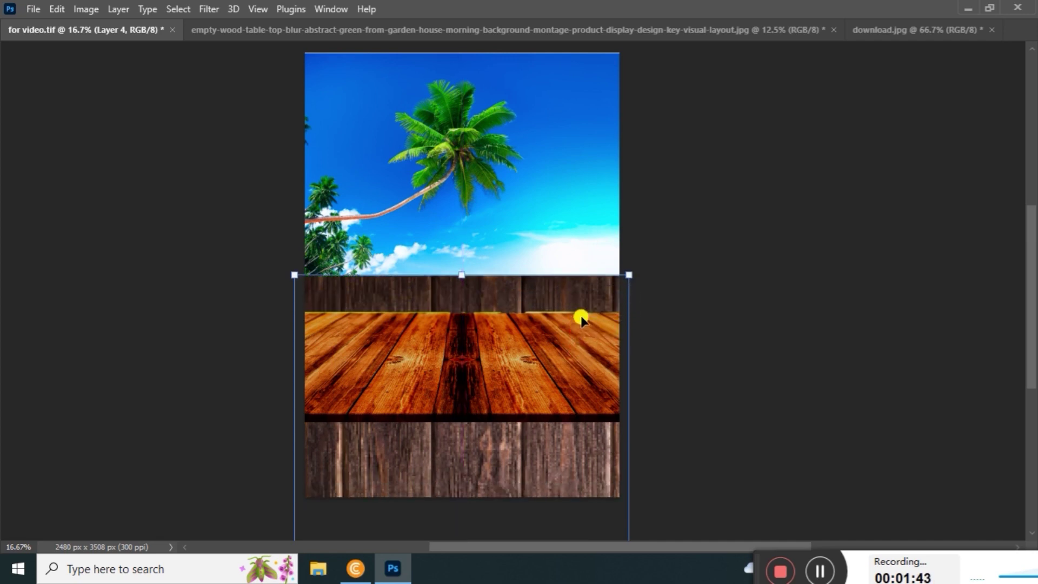
{"action": "left_click_drag", "start_coordinate": [621, 274], "coordinate": [629, 272]}
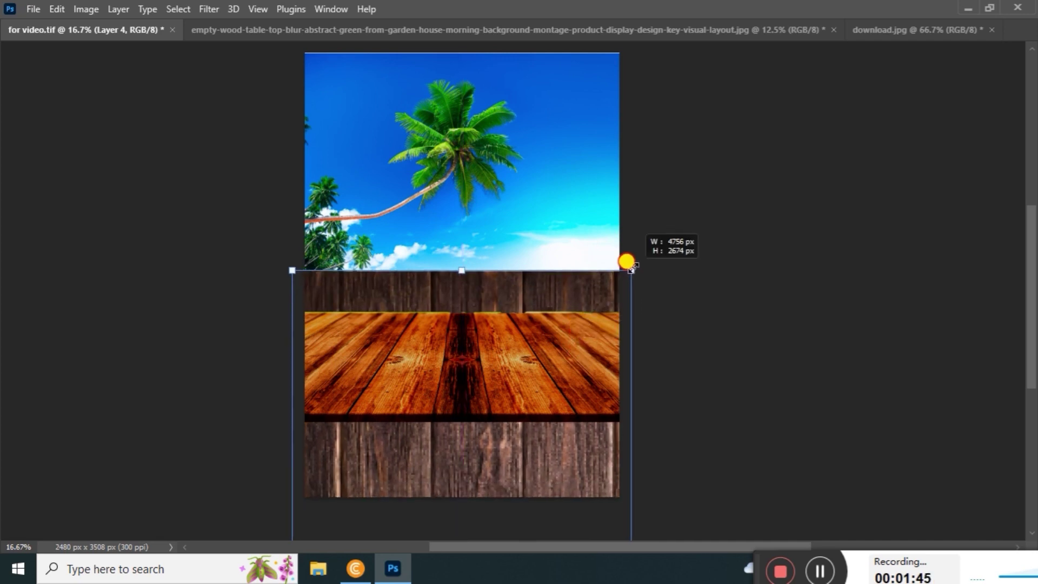
{"action": "key", "text": "Return"}
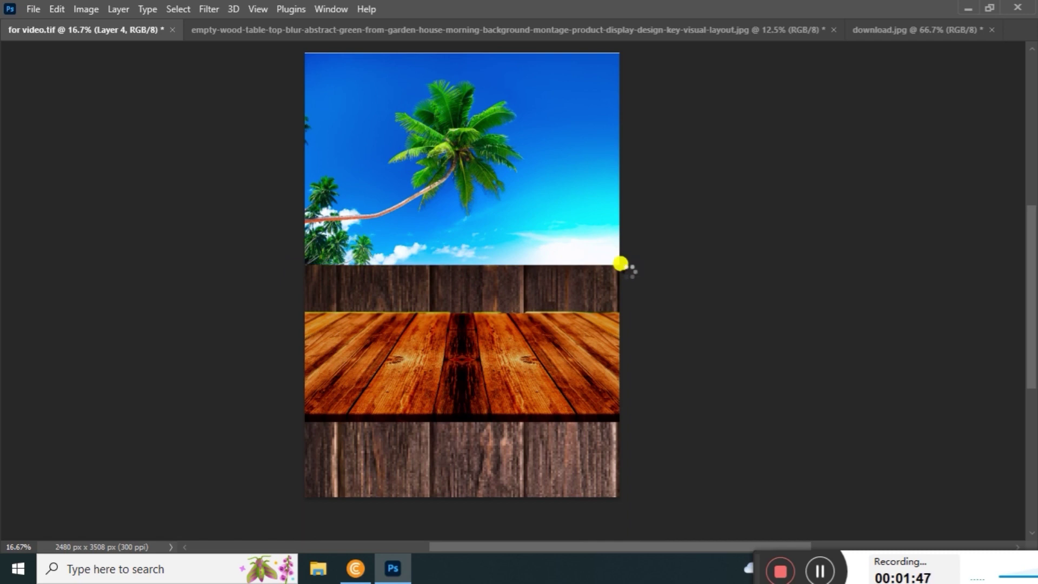
Mask the plank layer to the lower part of the flyer.
{"action": "key", "text": "Tab"}
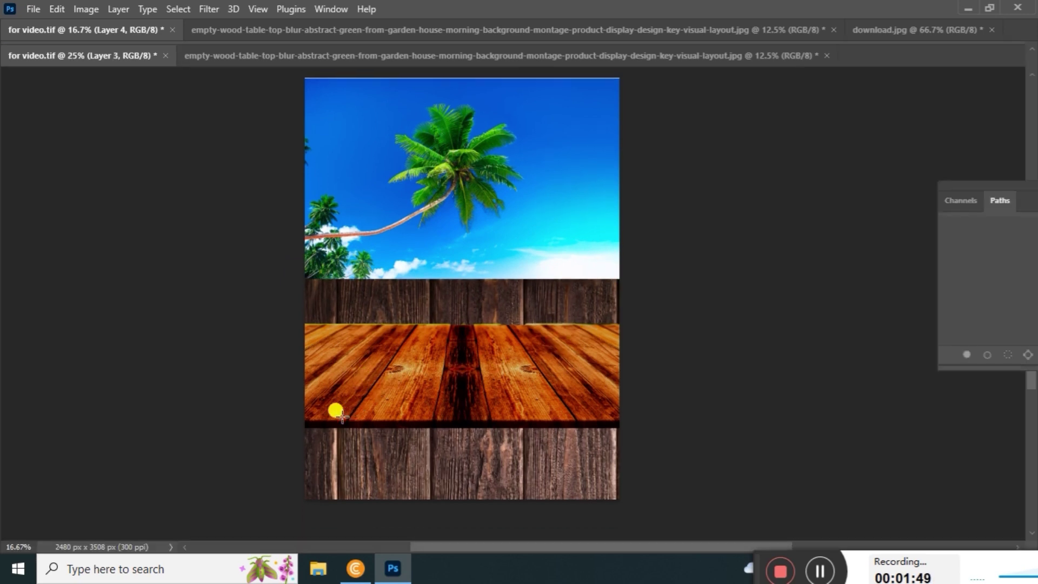
{"action": "mouse_move", "coordinate": [301, 405]}
{"action": "left_mouse_down"}
{"action": "mouse_move", "coordinate": [672, 515]}
{"action": "mouse_move", "coordinate": [671, 523]}
{"action": "left_mouse_up"}
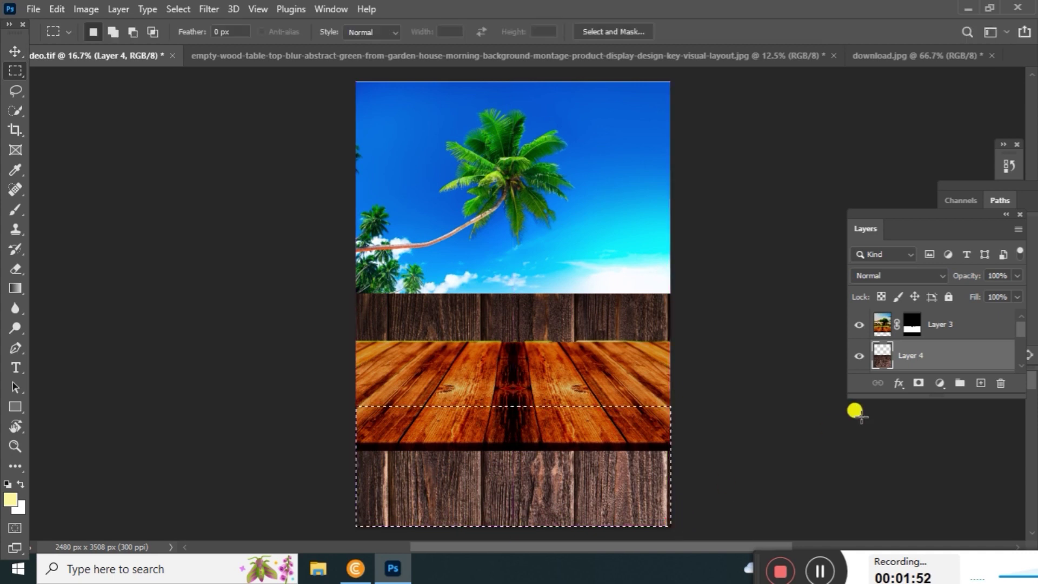
{"action": "left_click", "coordinate": [918, 383]}
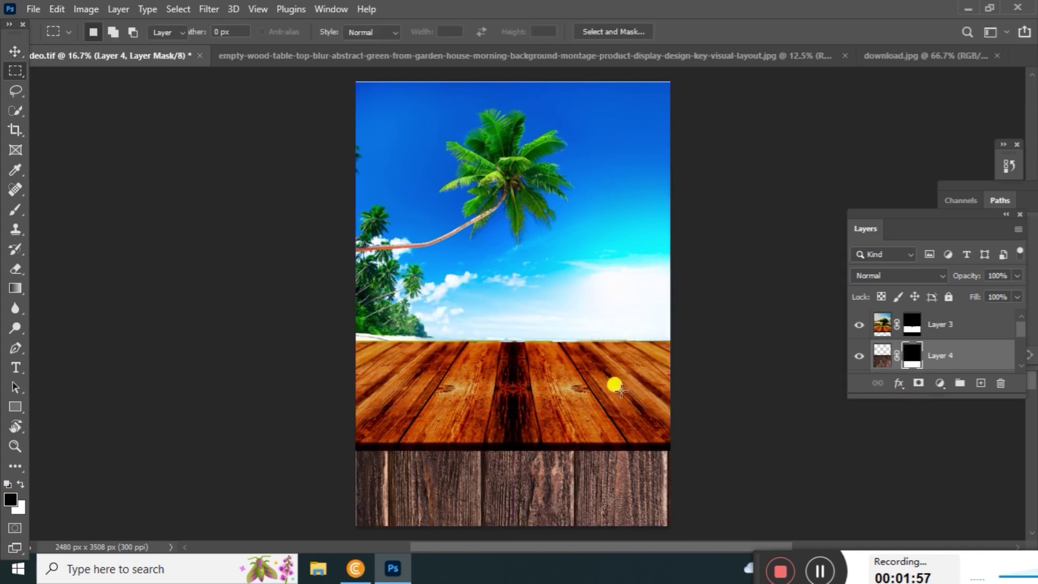
Resize Layer 4's plank pixels to about 99.84% so they fit the page width.
{"action": "key", "text": "v"}
{"action": "left_click_drag", "start_coordinate": [623, 398], "coordinate": [627, 342]}
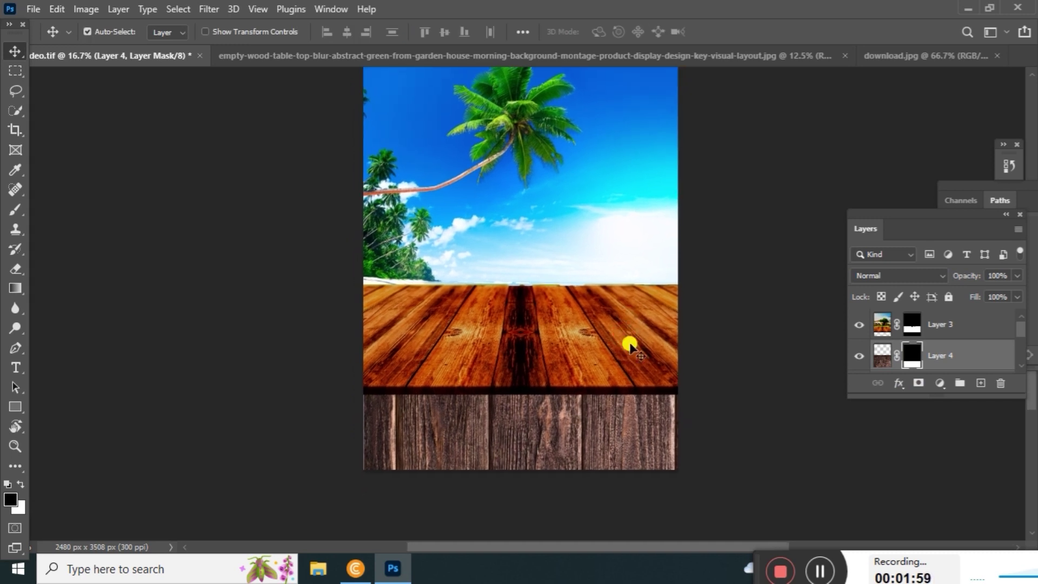
{"action": "right_click", "coordinate": [619, 412]}
{"action": "left_click", "coordinate": [644, 420]}
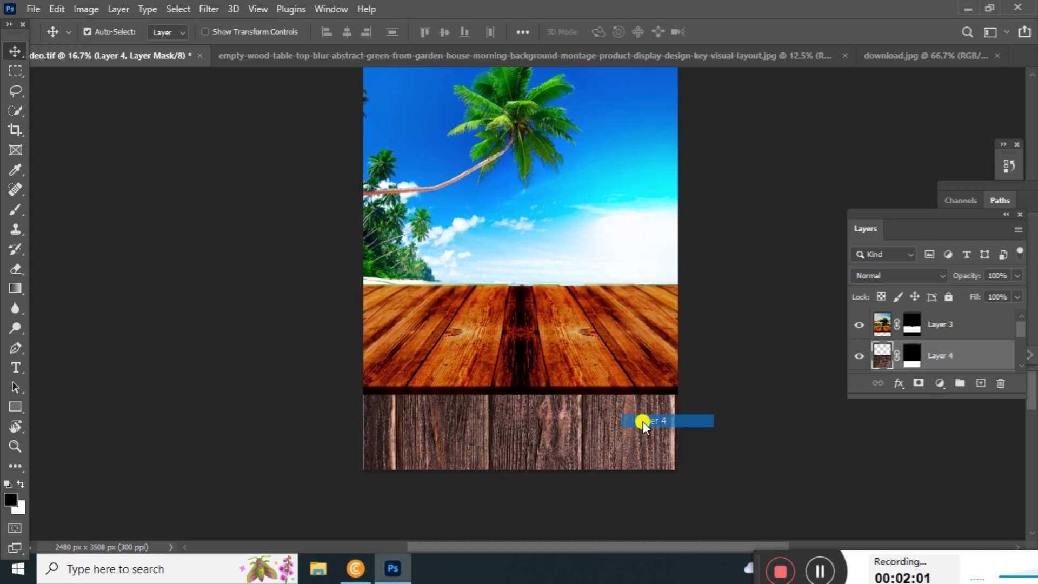
{"action": "key", "text": "ctrl+t"}
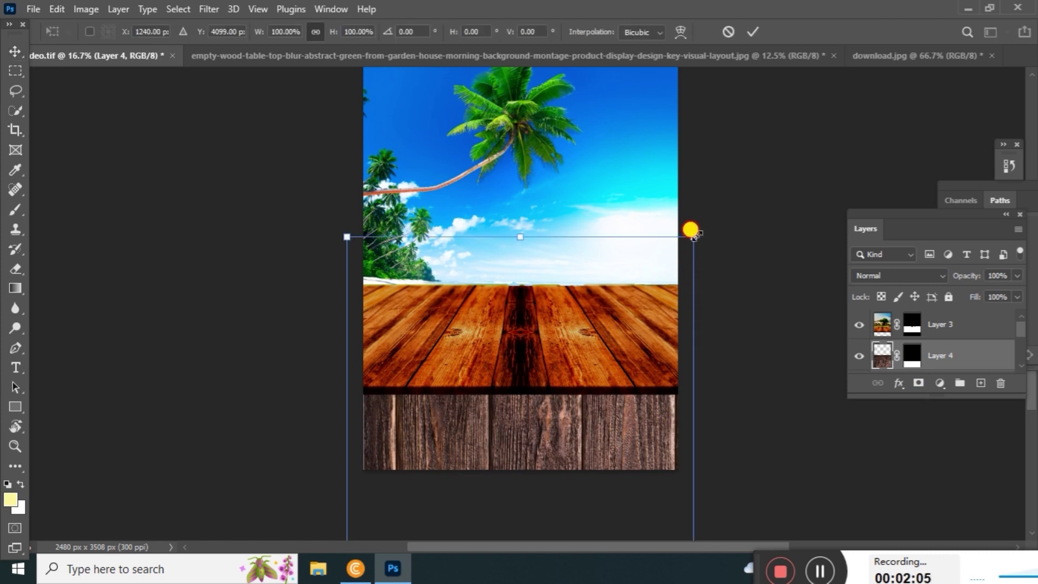
{"action": "left_click_drag", "start_coordinate": [694, 236], "coordinate": [689, 243]}
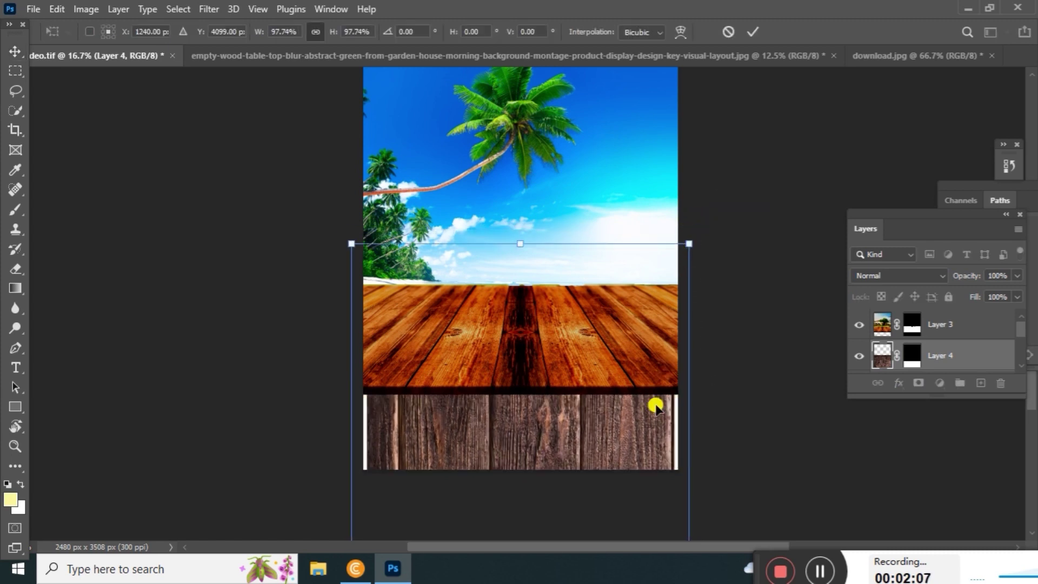
{"action": "left_click_drag", "start_coordinate": [687, 243], "coordinate": [693, 237]}
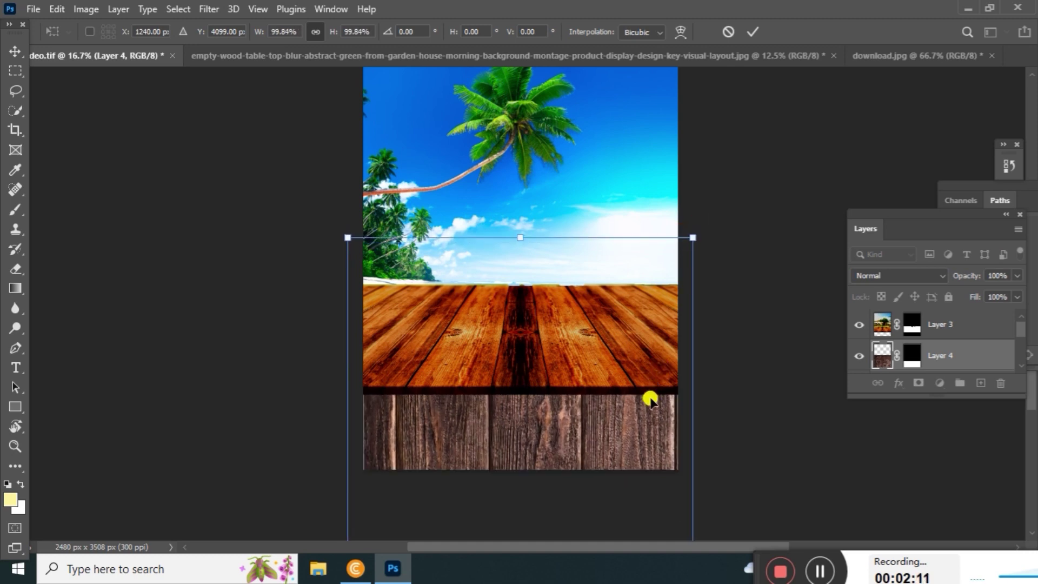
{"action": "key", "text": "ctrl+h"}
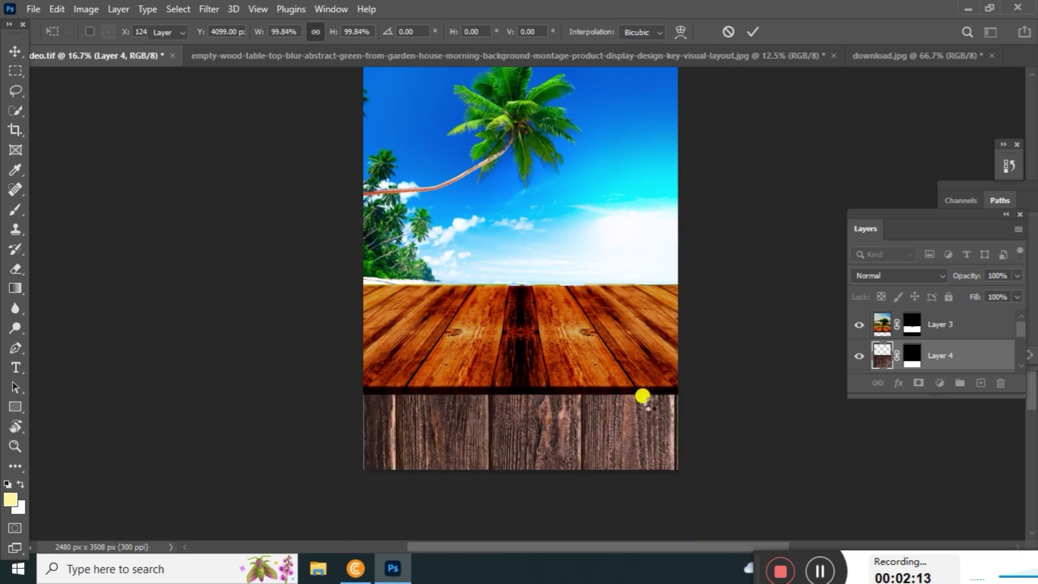
{"action": "key", "text": "Return"}
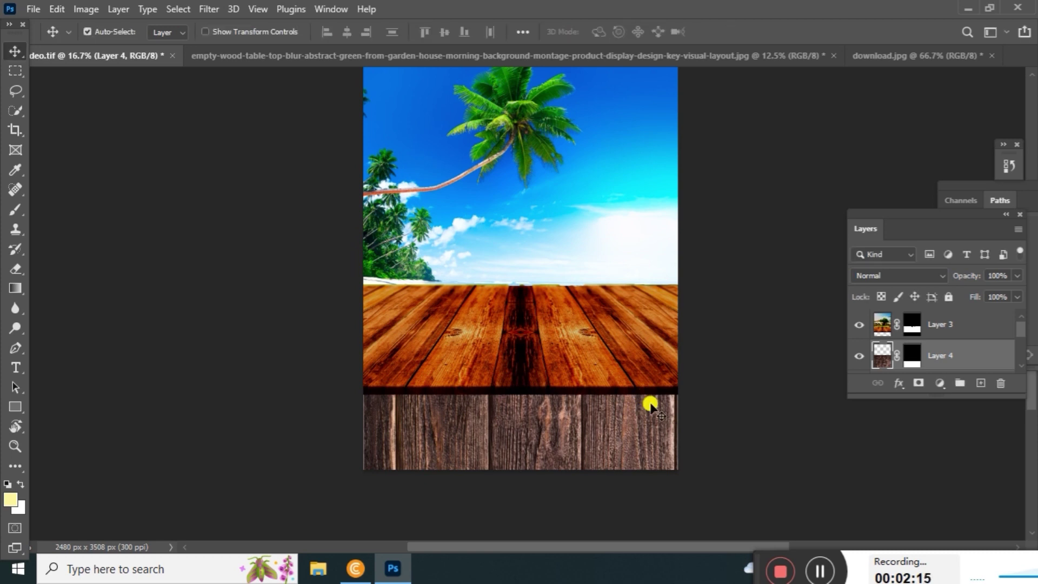
Apply Levels to the Layer 4 planks with input 81, 1.15, 238 and output 16–217.
{"action": "key", "text": "ctrl+l"}
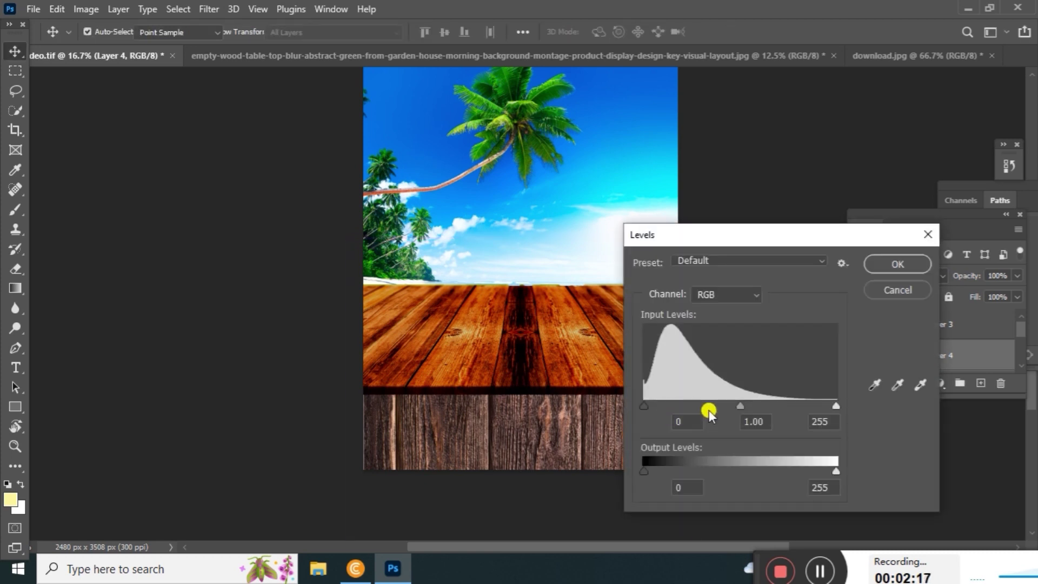
{"action": "mouse_move", "coordinate": [637, 472]}
{"action": "left_mouse_down"}
{"action": "mouse_move", "coordinate": [653, 473]}
{"action": "mouse_move", "coordinate": [643, 467]}
{"action": "left_mouse_up"}
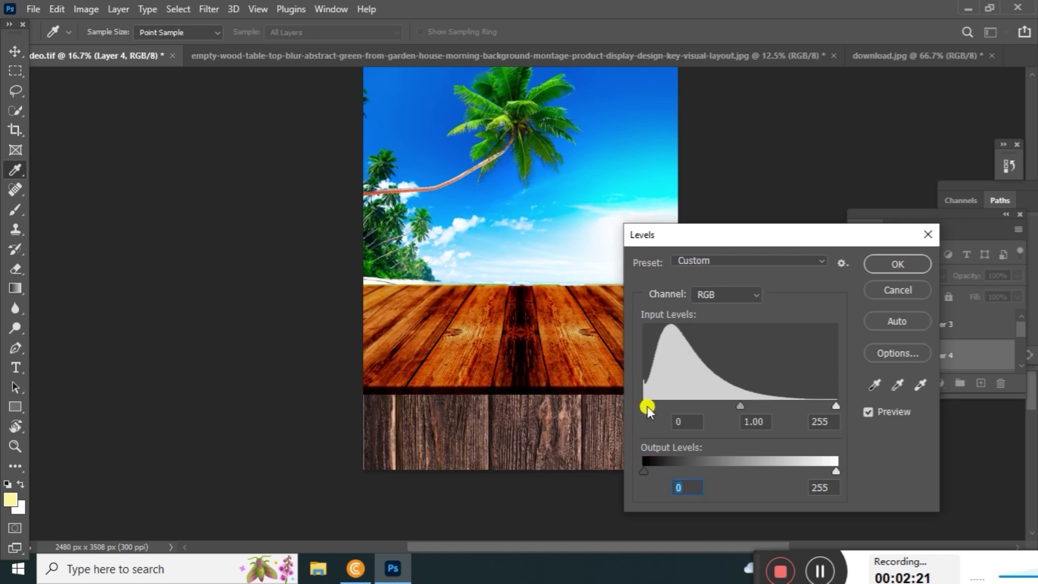
{"action": "left_click_drag", "start_coordinate": [647, 407], "coordinate": [691, 404]}
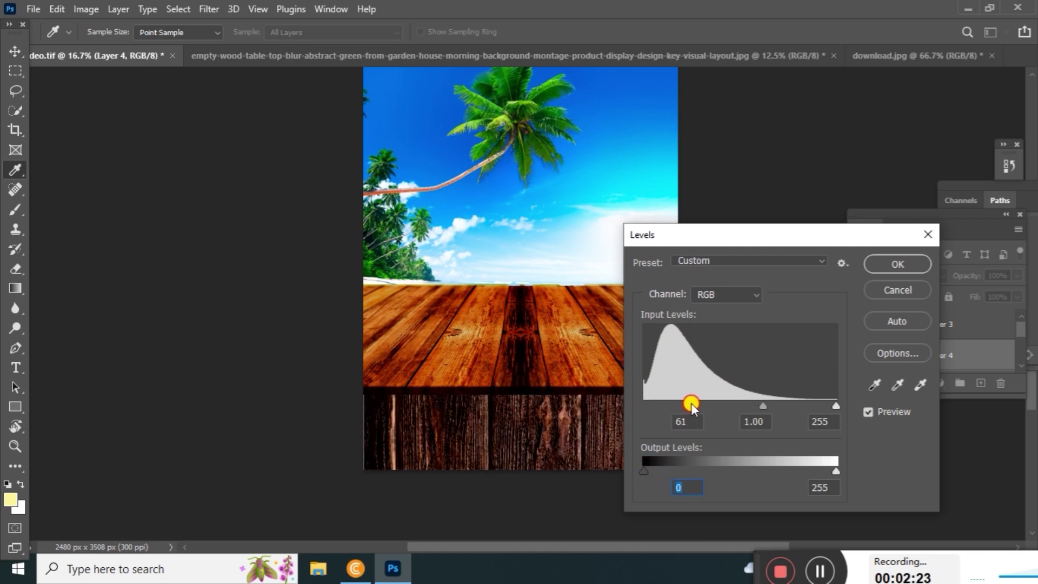
{"action": "left_click_drag", "start_coordinate": [691, 403], "coordinate": [700, 405]}
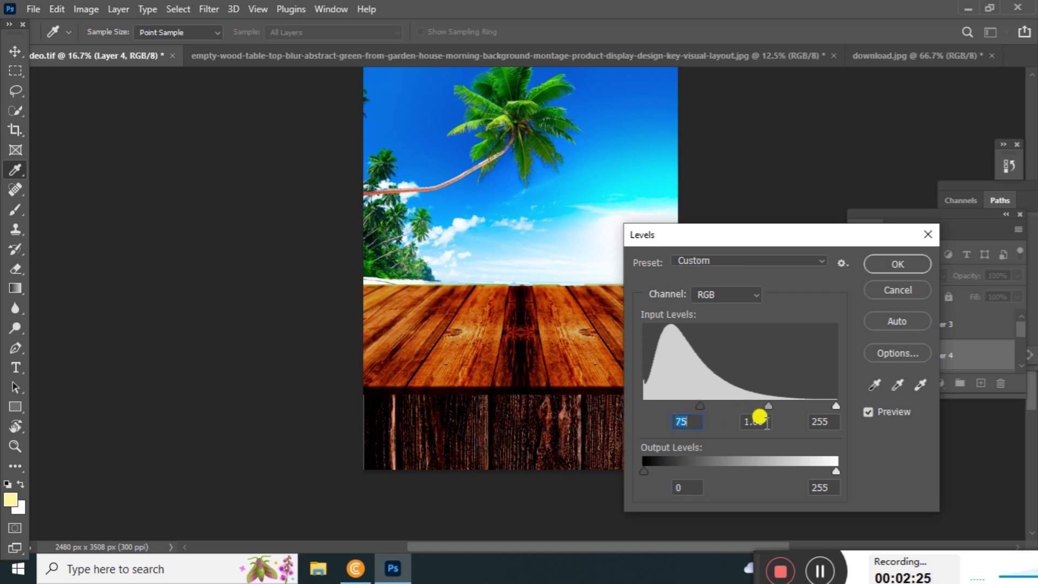
{"action": "left_click_drag", "start_coordinate": [769, 407], "coordinate": [759, 409]}
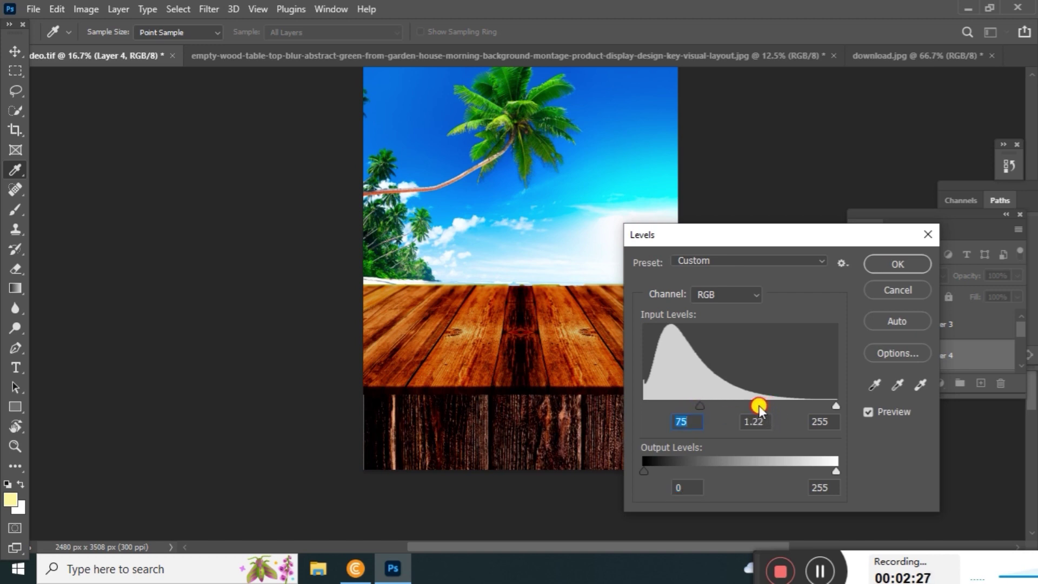
{"action": "left_click_drag", "start_coordinate": [838, 410], "coordinate": [824, 405]}
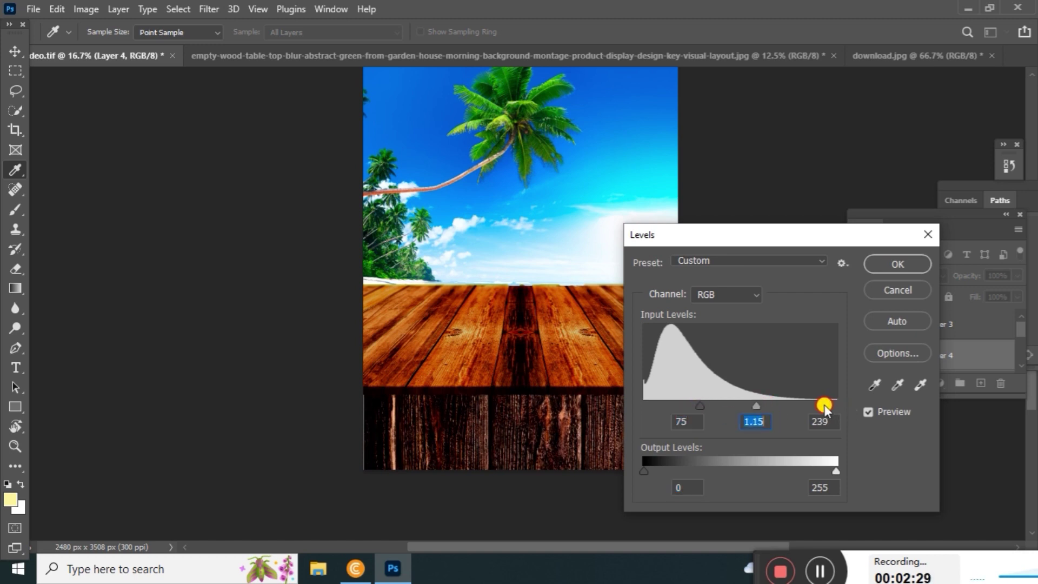
{"action": "left_click_drag", "start_coordinate": [700, 409], "coordinate": [710, 404]}
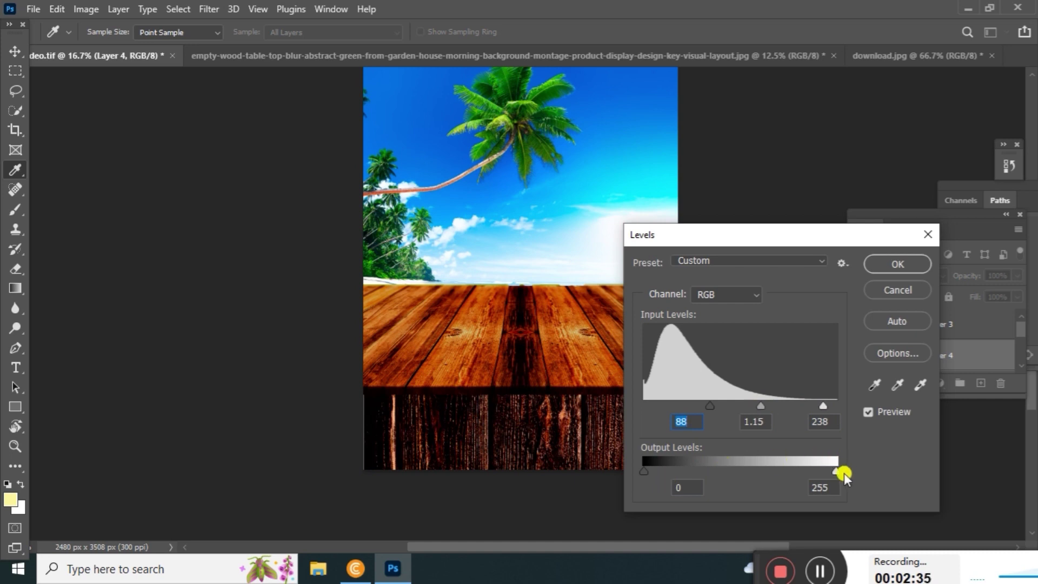
{"action": "left_click_drag", "start_coordinate": [844, 475], "coordinate": [760, 470]}
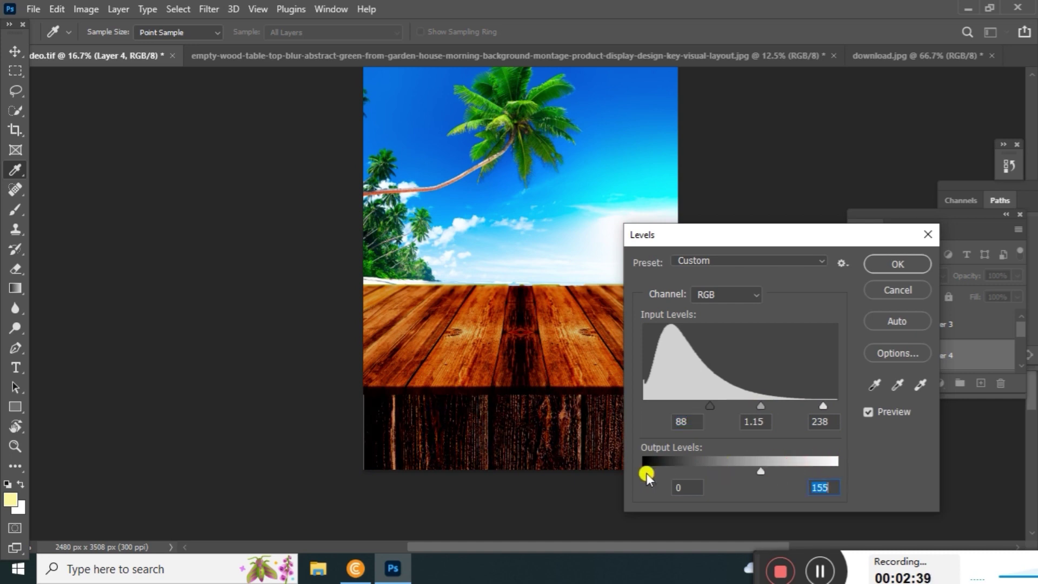
{"action": "left_click_drag", "start_coordinate": [646, 472], "coordinate": [664, 472]}
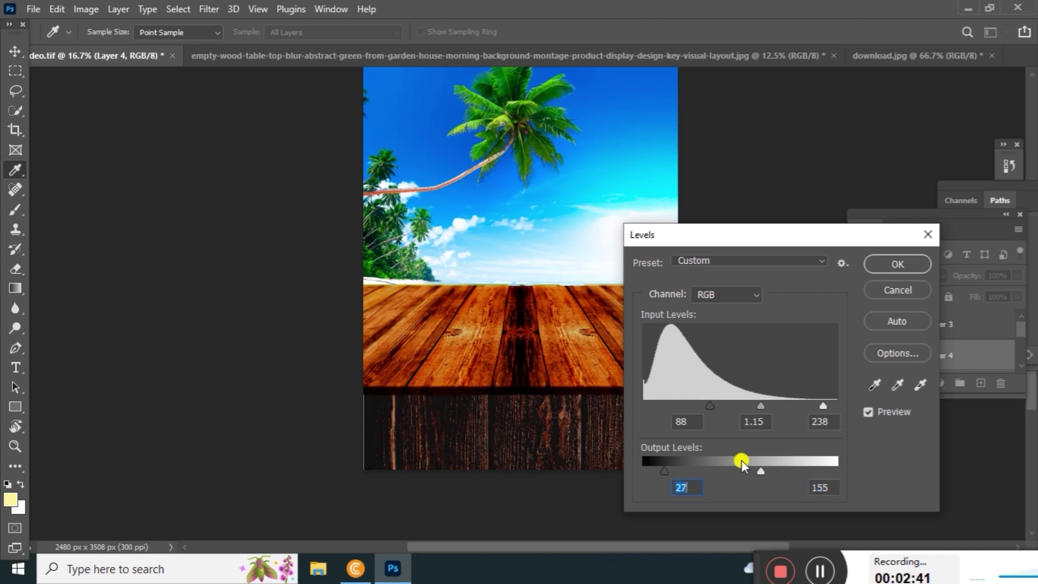
{"action": "left_click_drag", "start_coordinate": [760, 470], "coordinate": [807, 470]}
{"action": "left_click_drag", "start_coordinate": [665, 473], "coordinate": [657, 470]}
{"action": "left_click", "coordinate": [657, 469]}
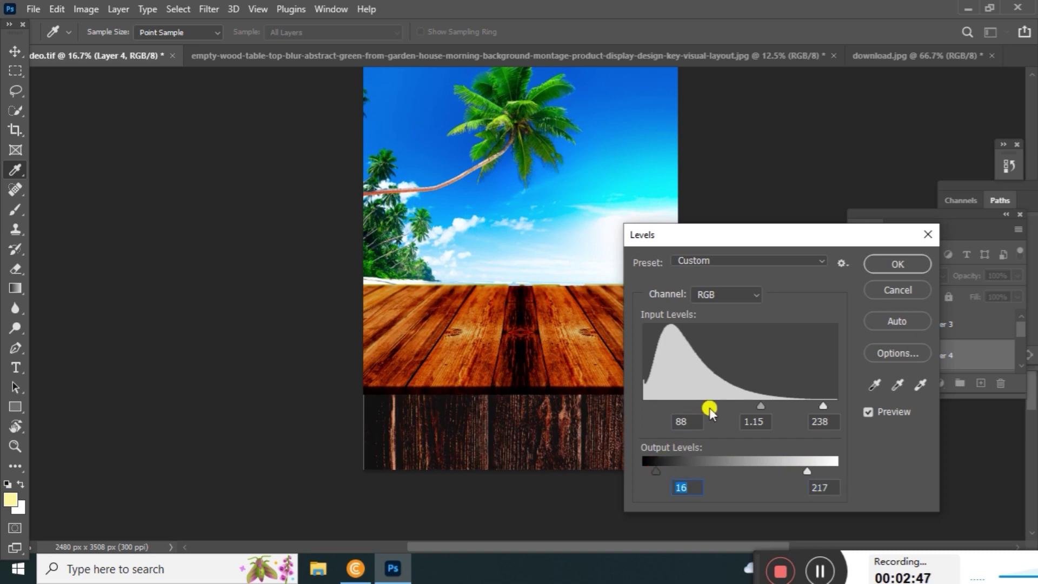
{"action": "left_click_drag", "start_coordinate": [709, 408], "coordinate": [708, 407]}
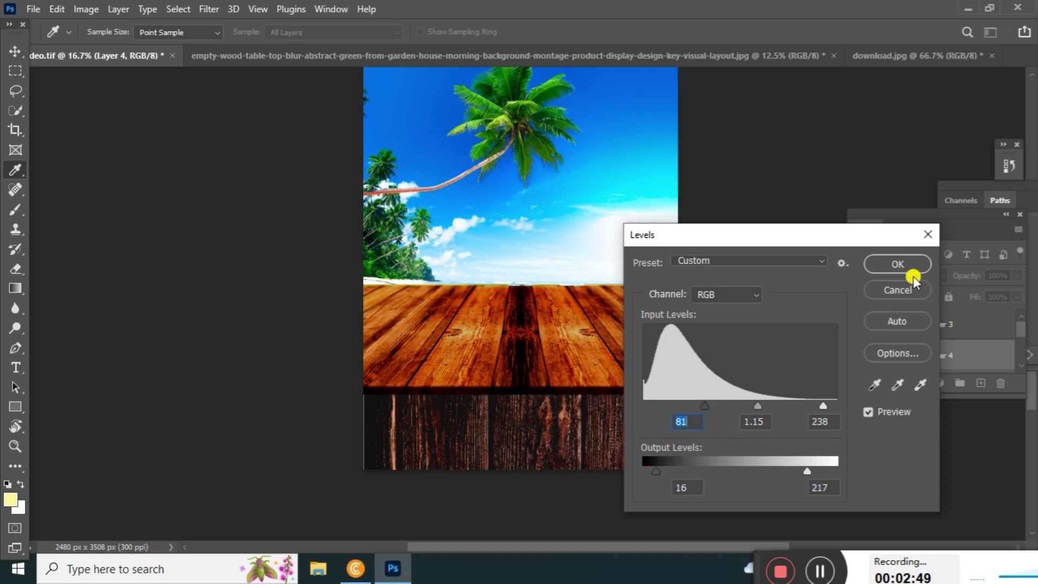
{"action": "left_click", "coordinate": [897, 265]}
Pan the view and reselect the plank layer, Layer 4.
{"action": "key", "text": "v"}
{"action": "scroll", "coordinate": [682, 233], "scroll_direction": "up", "scroll_amount": 2}
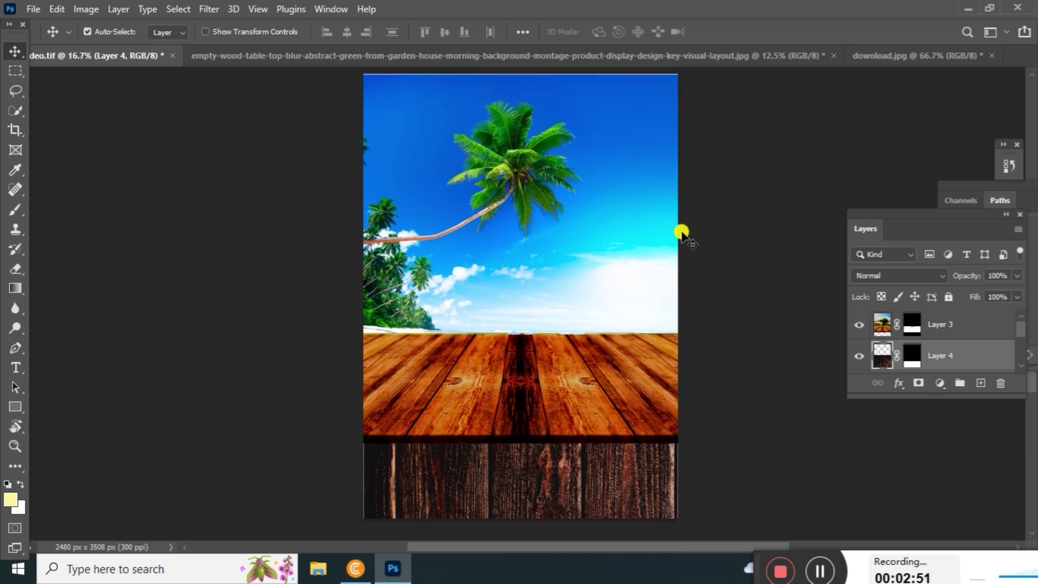
{"action": "left_click_drag", "start_coordinate": [674, 297], "coordinate": [608, 234]}
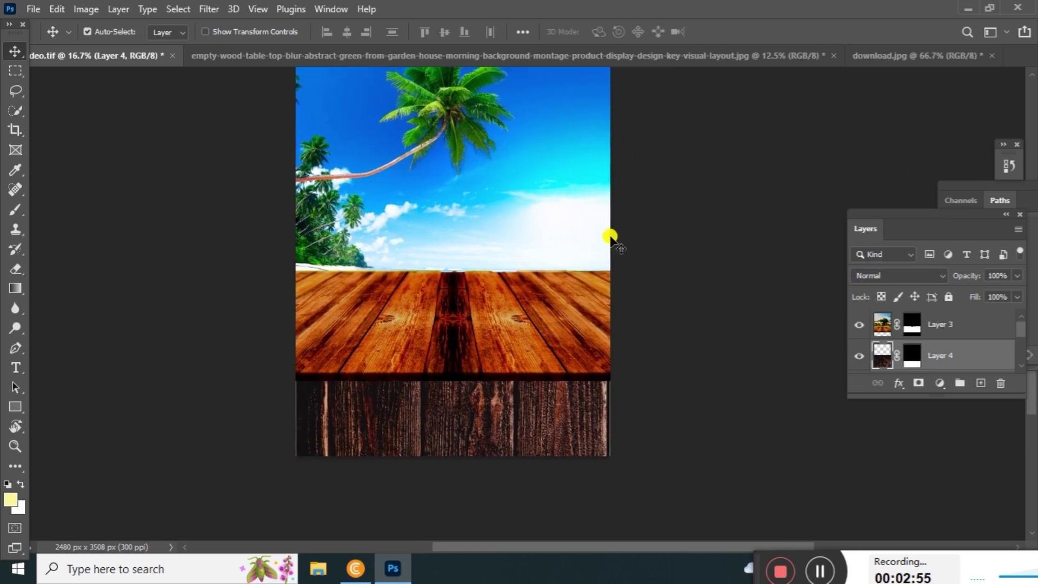
{"action": "scroll", "coordinate": [578, 226], "scroll_direction": "up", "scroll_amount": 1}
{"action": "scroll", "coordinate": [587, 313], "scroll_direction": "down", "scroll_amount": 1}
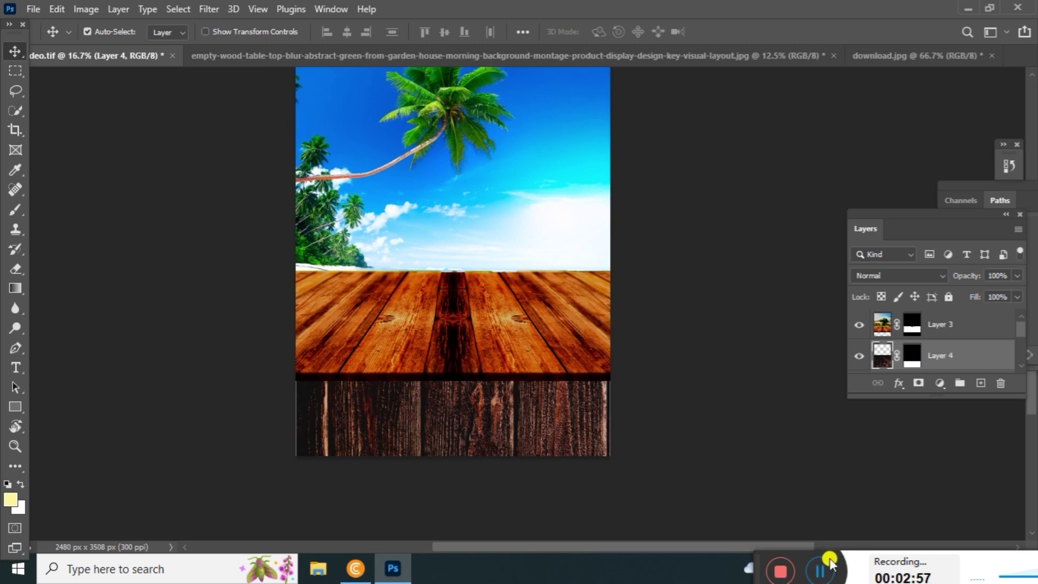
{"action": "left_click", "coordinate": [815, 574]}
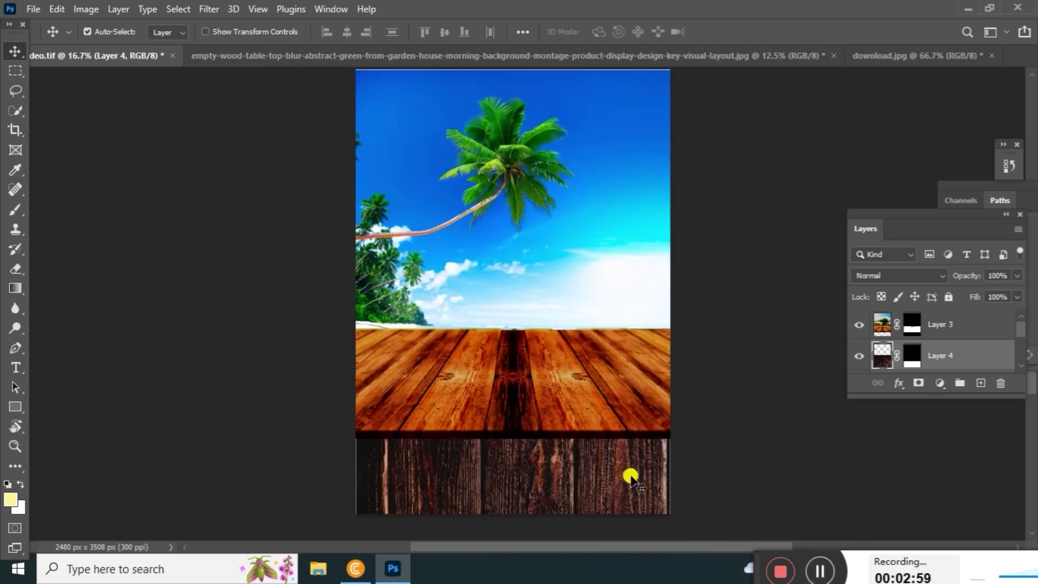
{"action": "right_click", "coordinate": [630, 464]}
{"action": "left_click", "coordinate": [642, 471]}
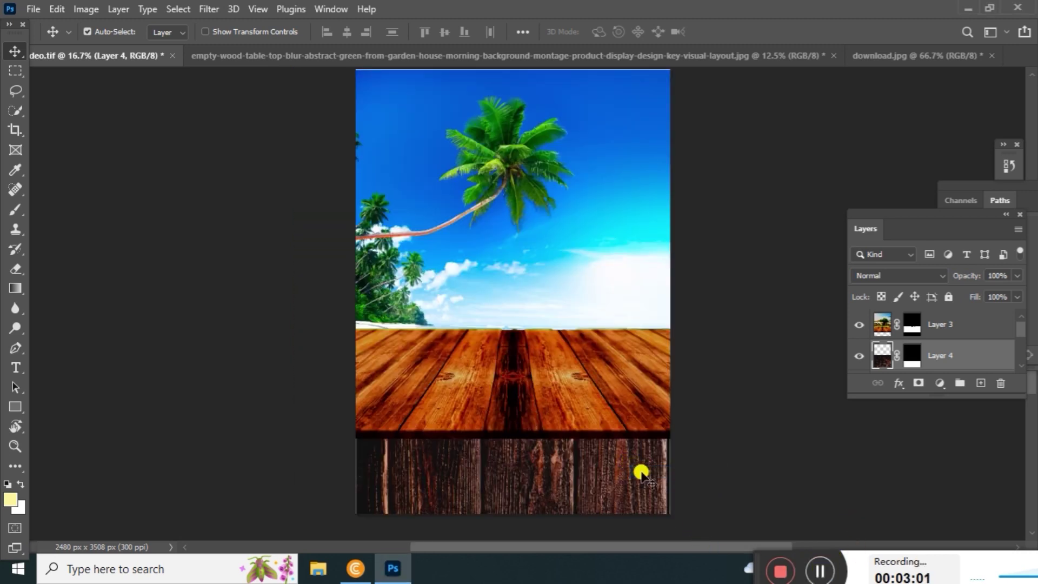
Boost the planks' saturation in Hue/Saturation and apply it.
{"action": "key", "text": "ctrl+u"}
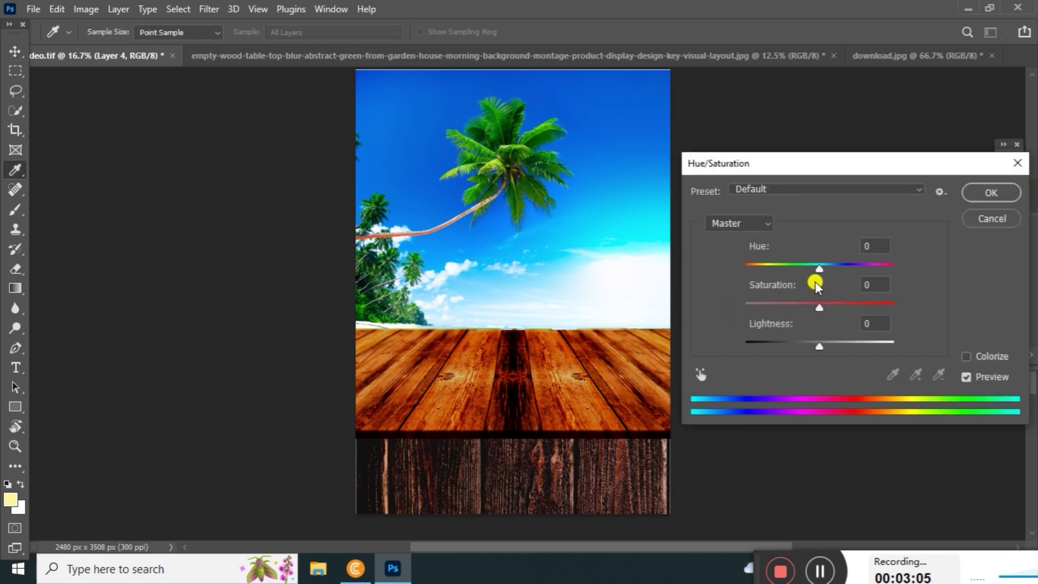
{"action": "left_click_drag", "start_coordinate": [822, 308], "coordinate": [836, 310]}
{"action": "left_click", "coordinate": [991, 193]}
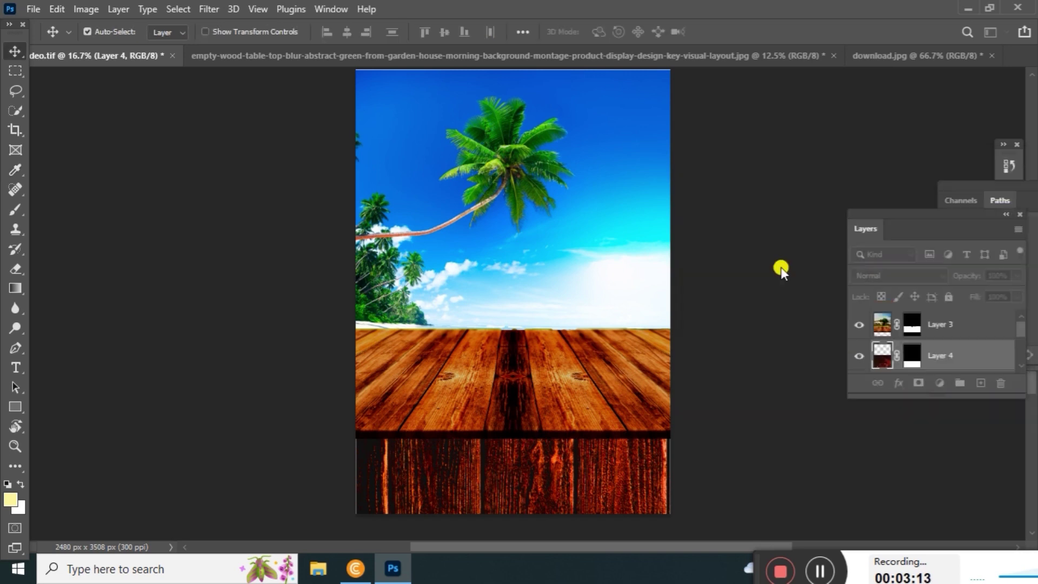
{"action": "scroll", "coordinate": [616, 346], "scroll_direction": "up", "scroll_amount": 2}
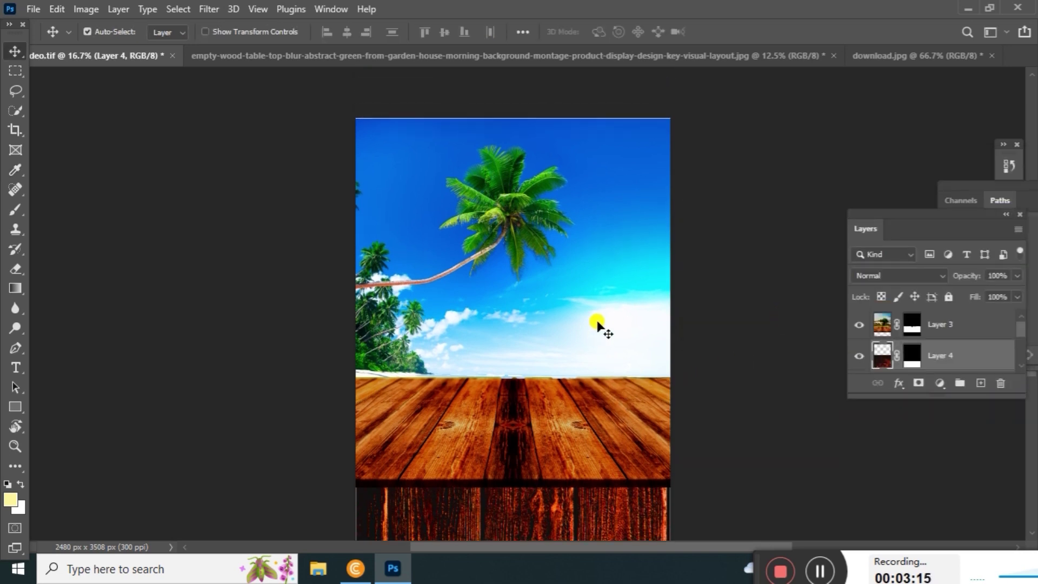
{"action": "scroll", "coordinate": [600, 327], "scroll_direction": "up", "scroll_amount": 1}
{"action": "left_click_drag", "start_coordinate": [626, 364], "coordinate": [591, 316]}
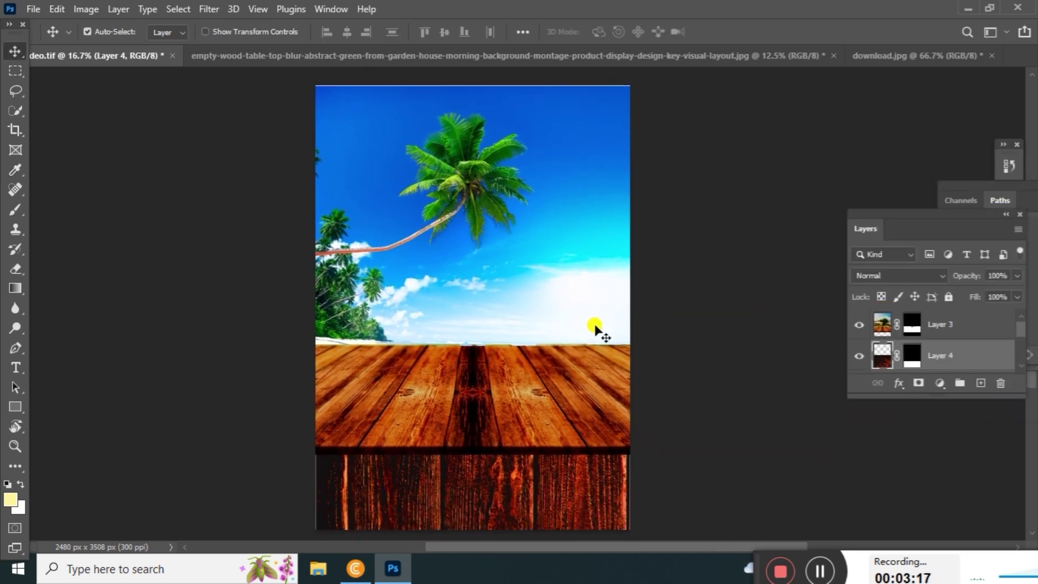
{"action": "scroll", "coordinate": [594, 329], "scroll_direction": "down", "scroll_amount": 1}
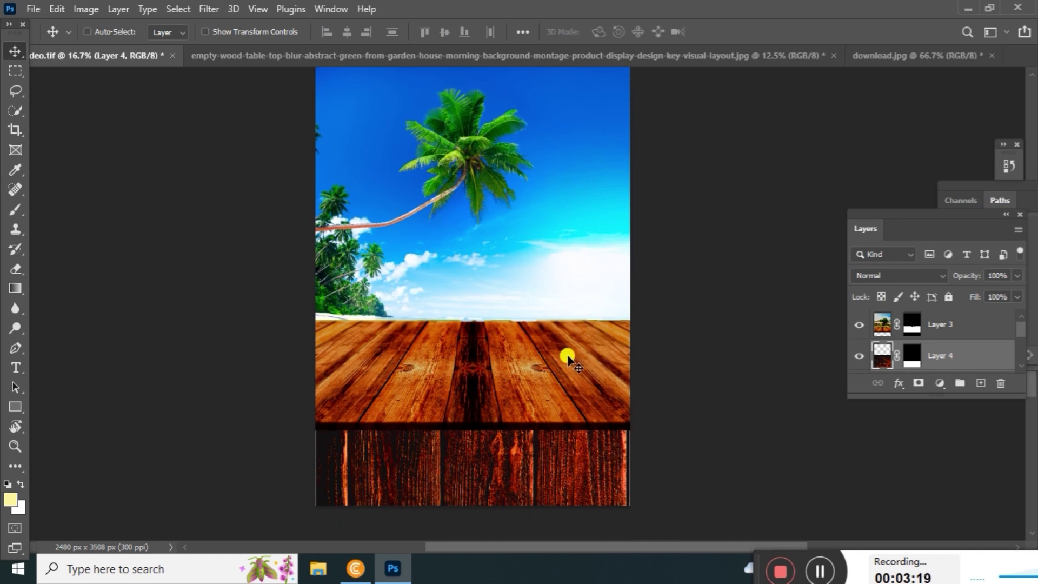
{"action": "key", "text": "ctrl"}
Add an empty Layer 5 and set the brush opacity to 62%.
{"action": "key", "text": "ctrl+shift+n"}
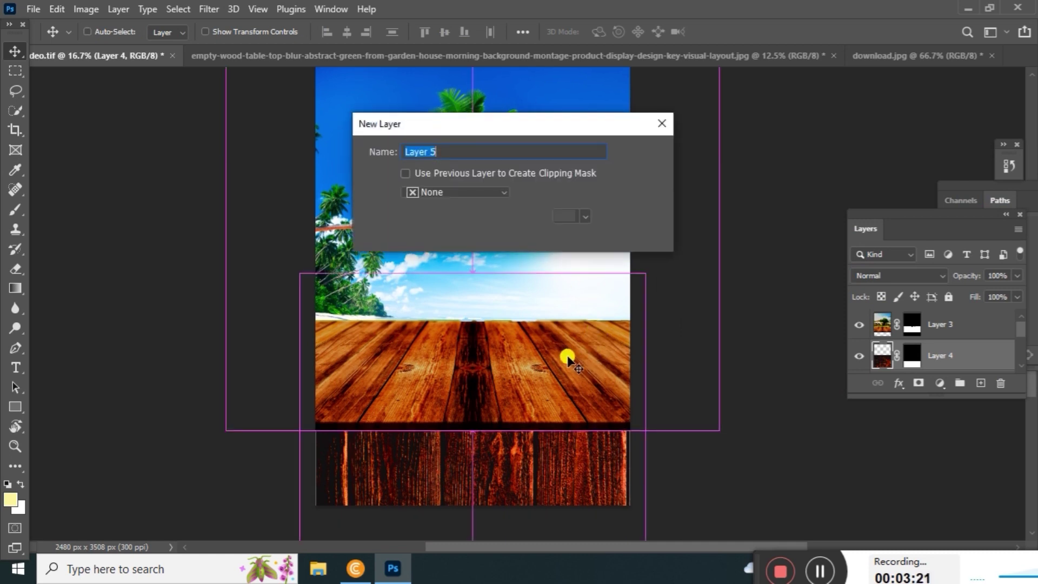
{"action": "key", "text": "Return"}
{"action": "key", "text": "b"}
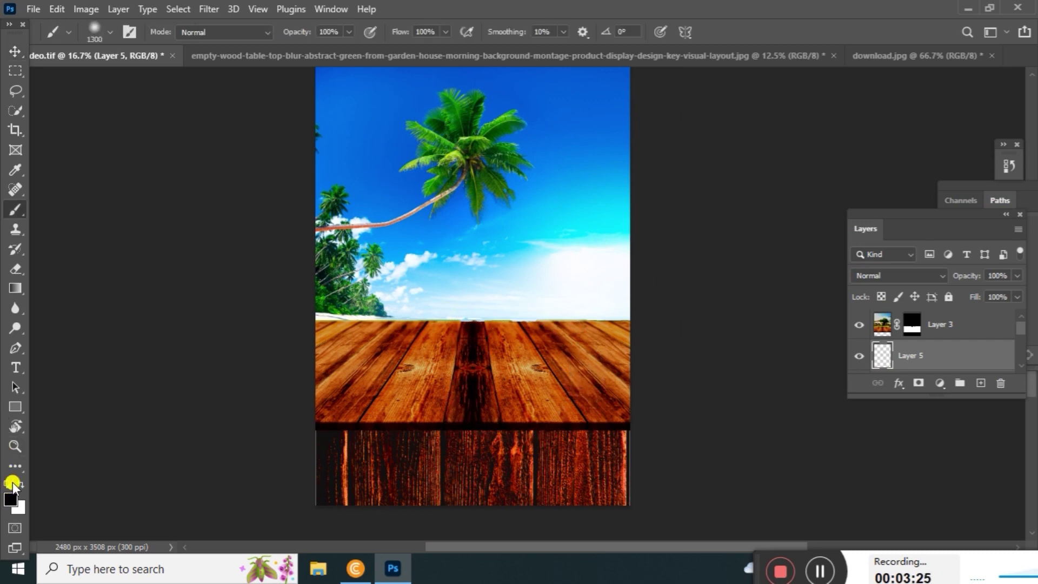
{"action": "left_click", "coordinate": [347, 30]}
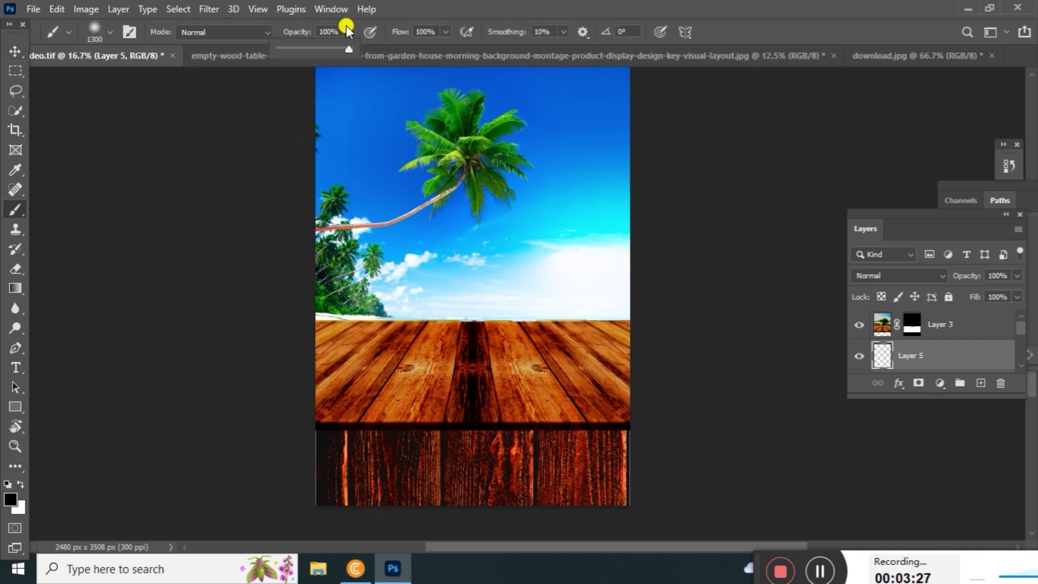
{"action": "left_click_drag", "start_coordinate": [346, 45], "coordinate": [323, 49]}
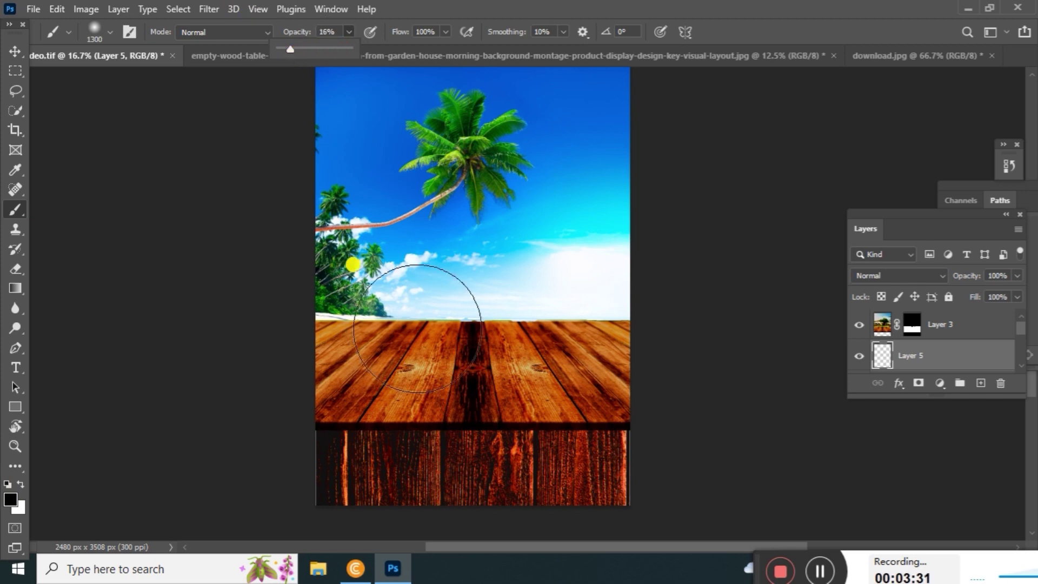
Paint soft dark shading along the tabletop's front edge with a smaller brush at 31% opacity.
{"action": "key", "text": "bracketleft"}
{"action": "key", "text": "bracketleft"}
{"action": "key", "text": "bracketleft"}
{"action": "key", "text": "bracketleft"}
{"action": "key", "text": "bracketleft"}
{"action": "key", "text": "bracketleft"}
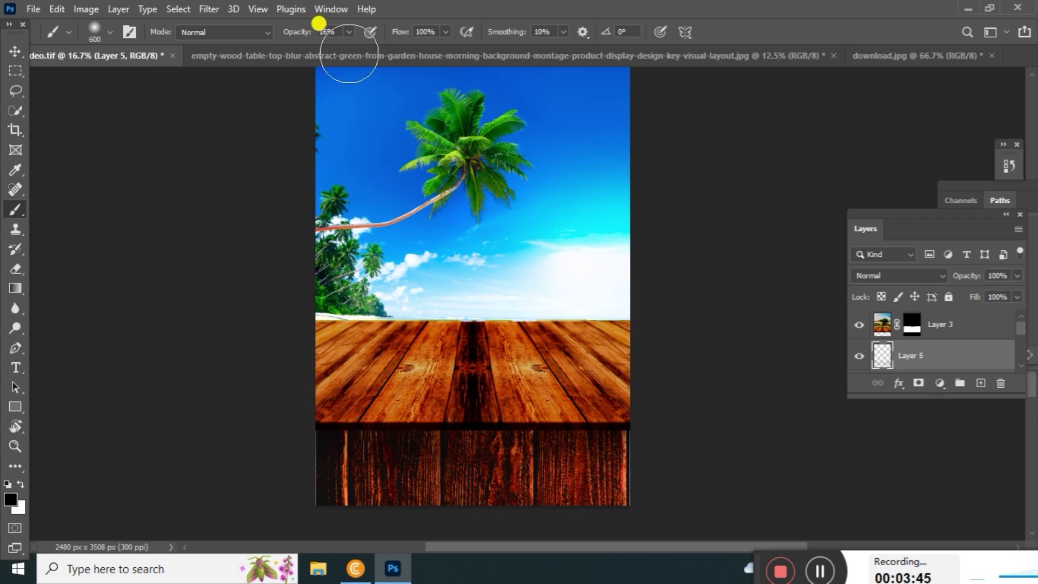
{"action": "left_click", "coordinate": [348, 35]}
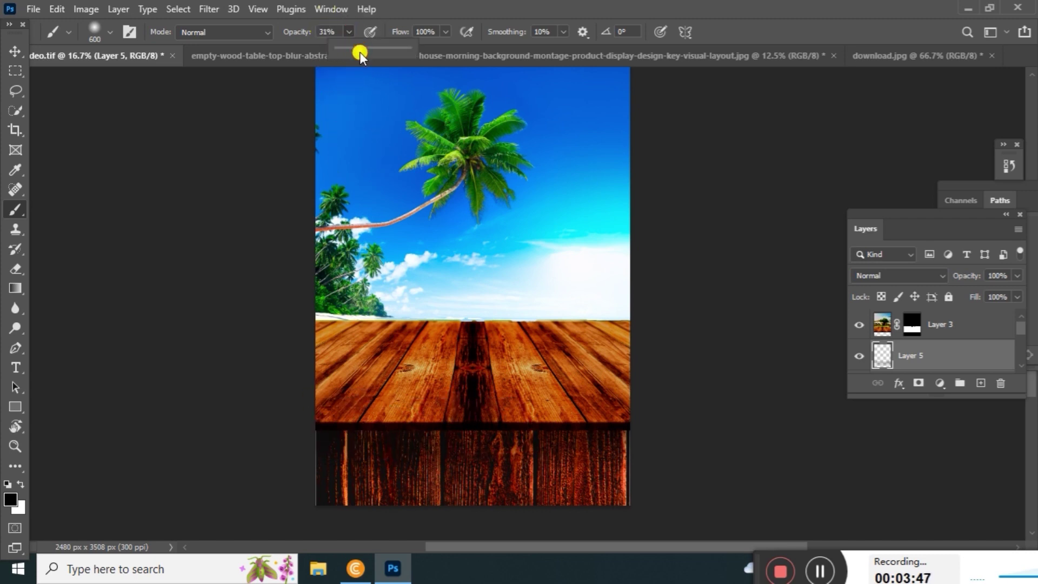
{"action": "left_click", "coordinate": [587, 382]}
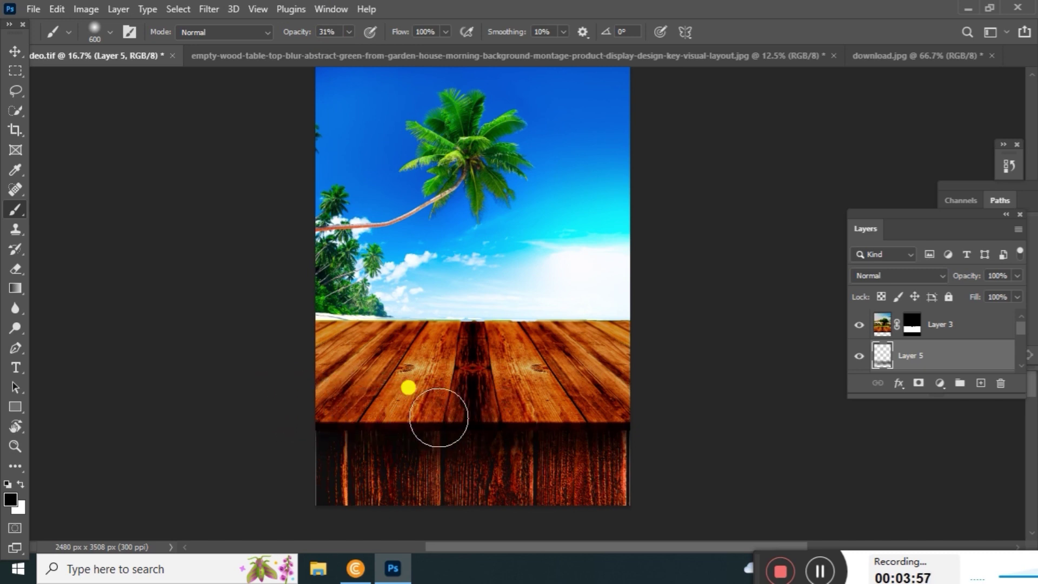
{"action": "key", "text": "v"}
{"action": "scroll", "coordinate": [519, 346], "scroll_direction": "up", "scroll_amount": 2}
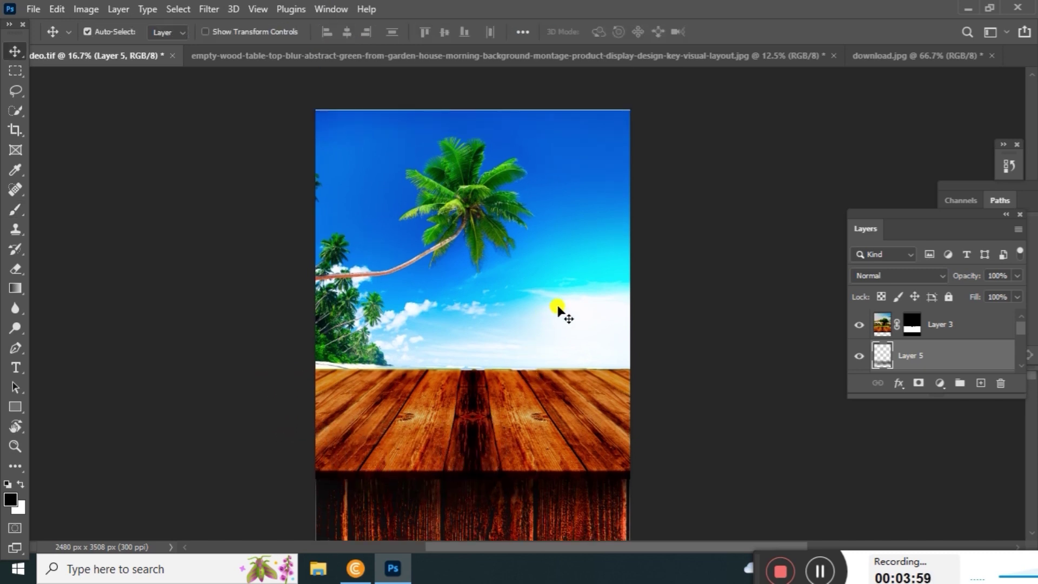
{"action": "scroll", "coordinate": [568, 276], "scroll_direction": "right", "scroll_amount": 2}
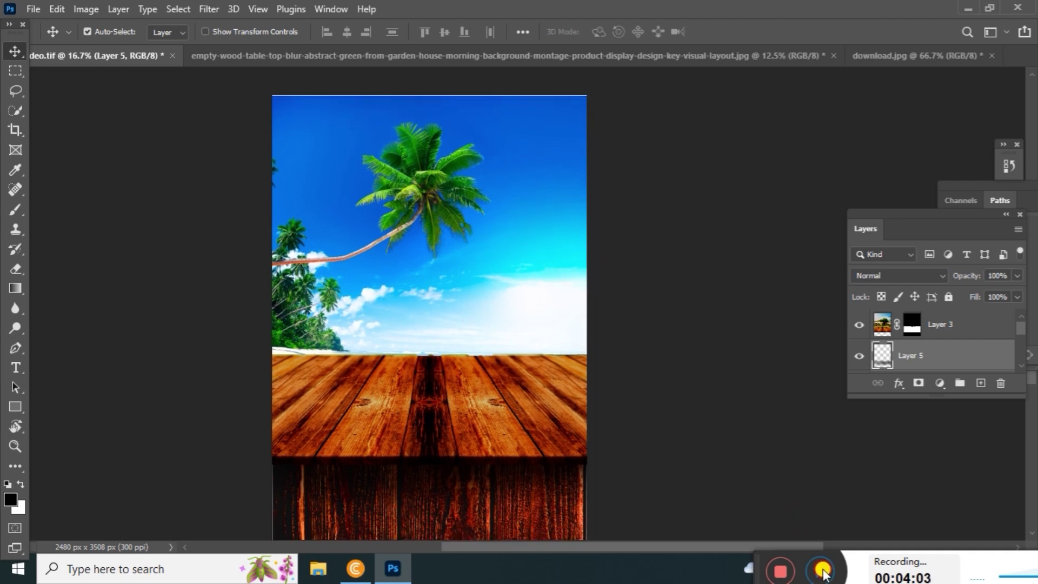
Switch the flyer to full-screen view and drag across its lower area.
{"action": "key", "text": "f"}
{"action": "scroll", "coordinate": [703, 454], "scroll_direction": "up", "scroll_amount": 1}
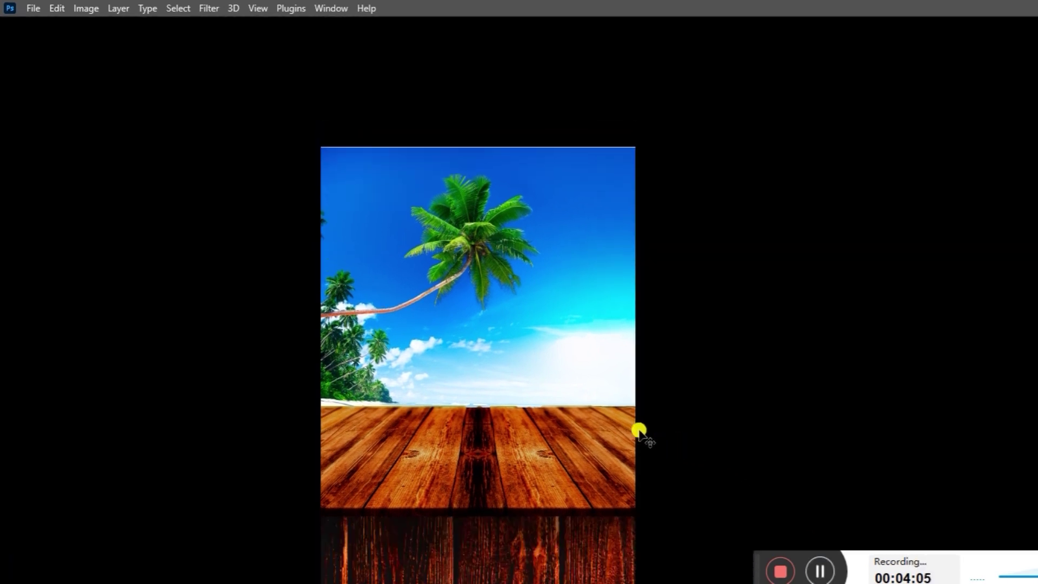
{"action": "scroll", "coordinate": [622, 405], "scroll_direction": "down", "scroll_amount": 1}
{"action": "scroll", "coordinate": [614, 381], "scroll_direction": "down", "scroll_amount": 1}
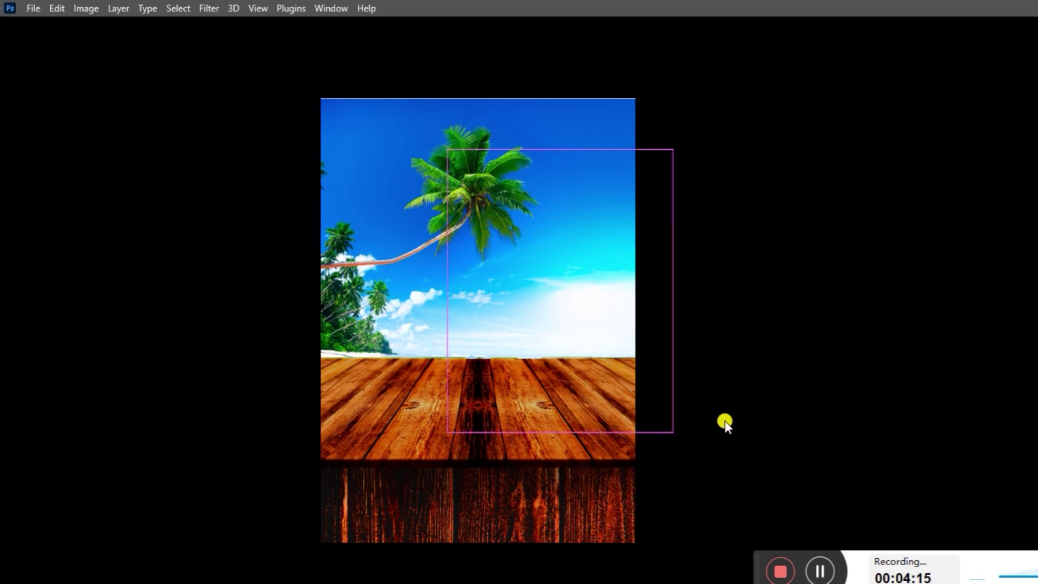
{"action": "left_click", "coordinate": [821, 571]}
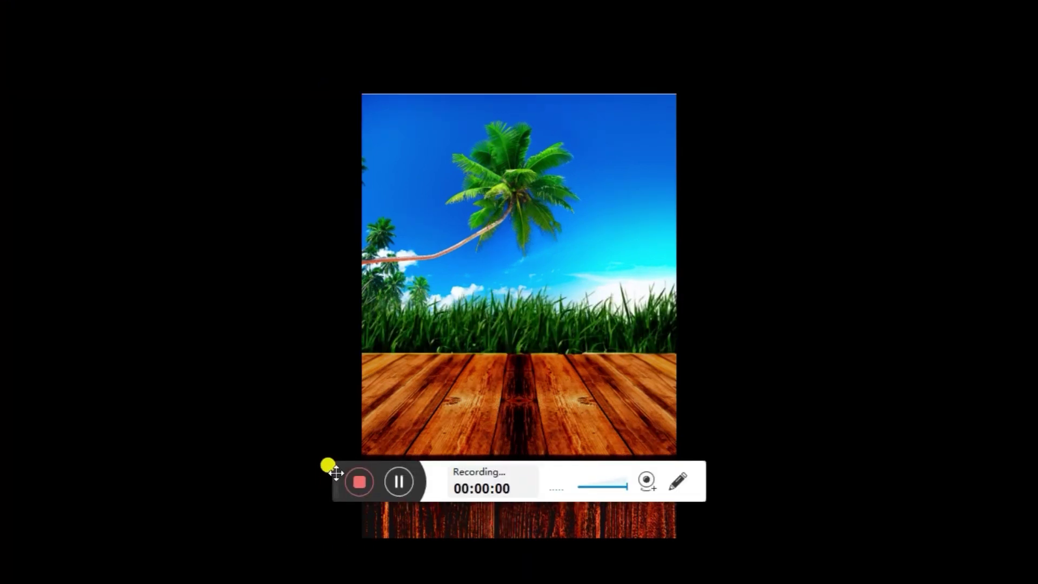
{"action": "left_click_drag", "start_coordinate": [331, 466], "coordinate": [741, 551]}
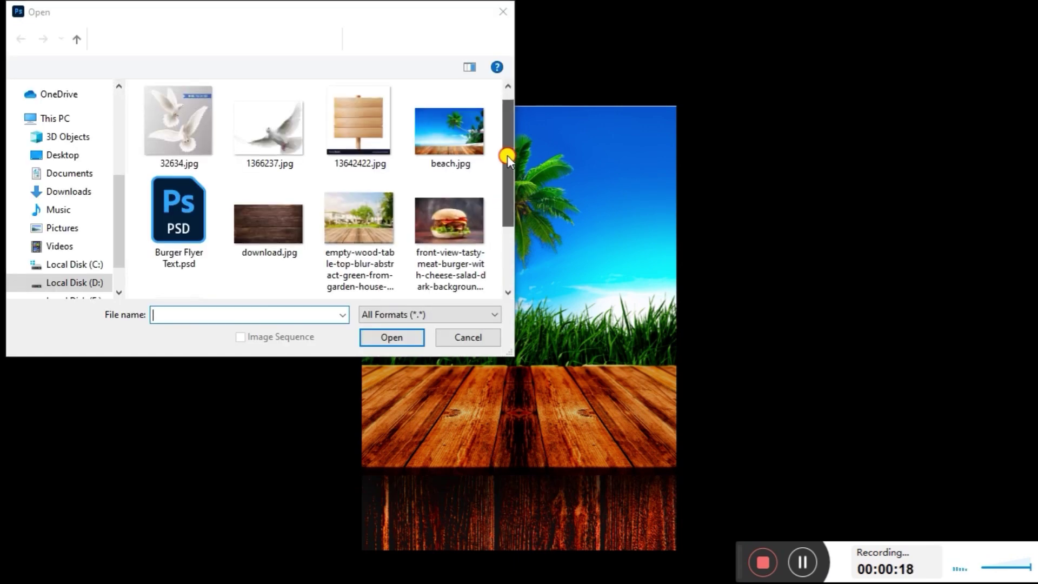
Open the front-view cheeseburger JPG shot on a dark reddish backdrop.
{"action": "scroll", "coordinate": [513, 200], "scroll_direction": "down", "scroll_amount": 3}
{"action": "double_click", "coordinate": [471, 146]}
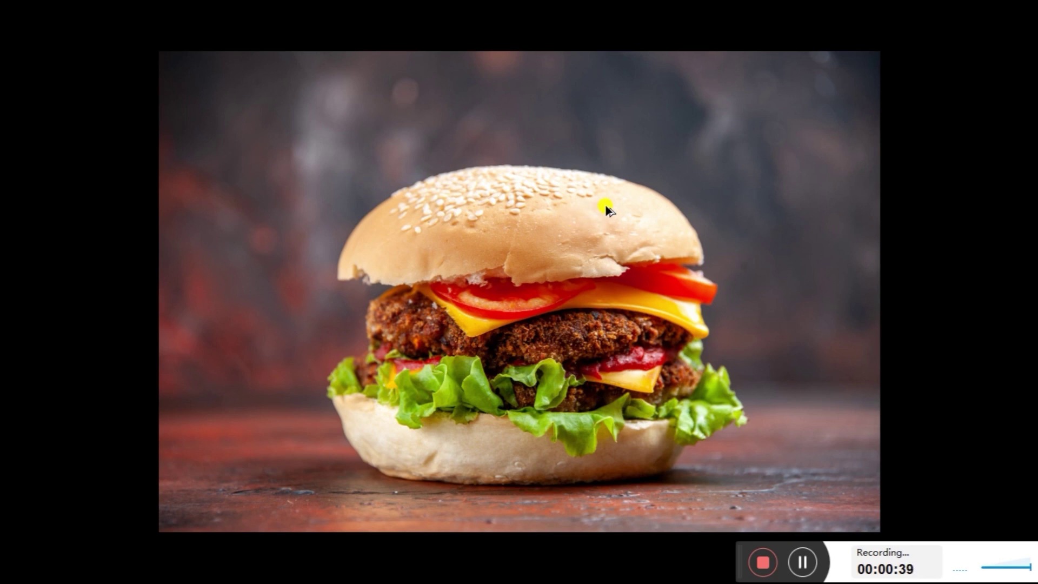
In Select and Mask, use Select Subject on the burger, feather 0.4 px, and output to a layer mask.
{"action": "key", "text": "f"}
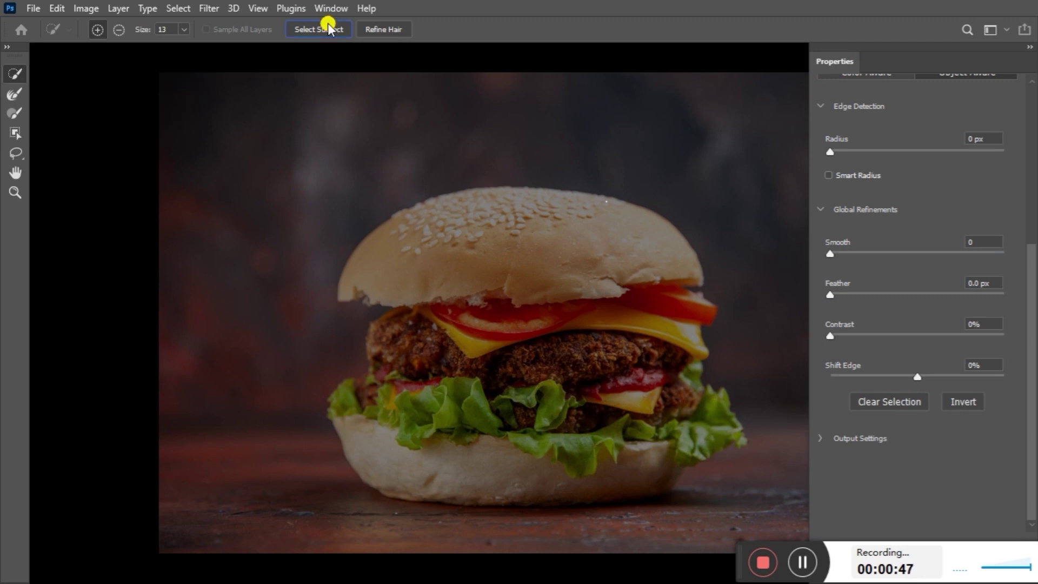
{"action": "left_click", "coordinate": [328, 25]}
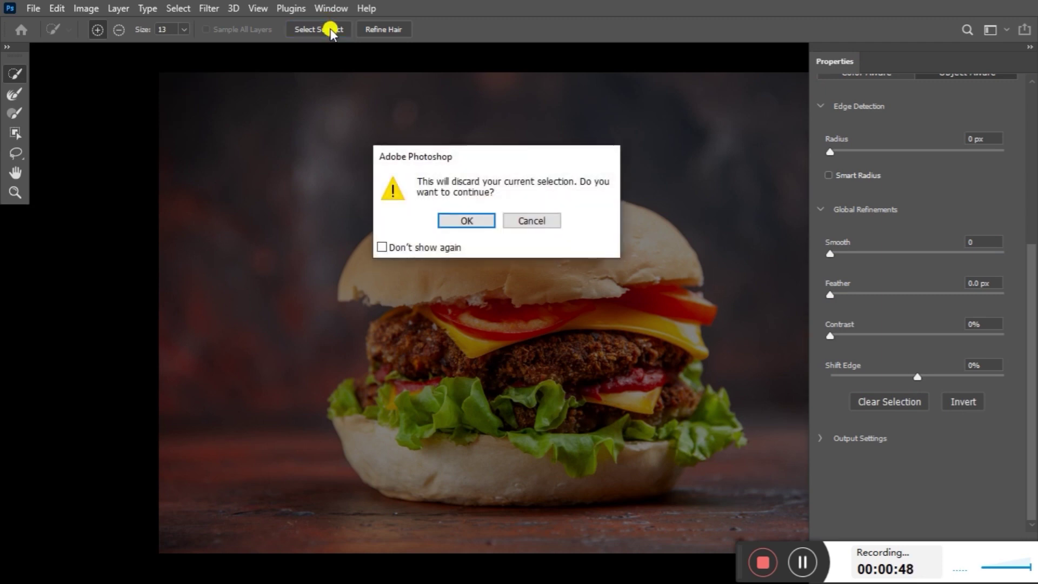
{"action": "left_click", "coordinate": [477, 226]}
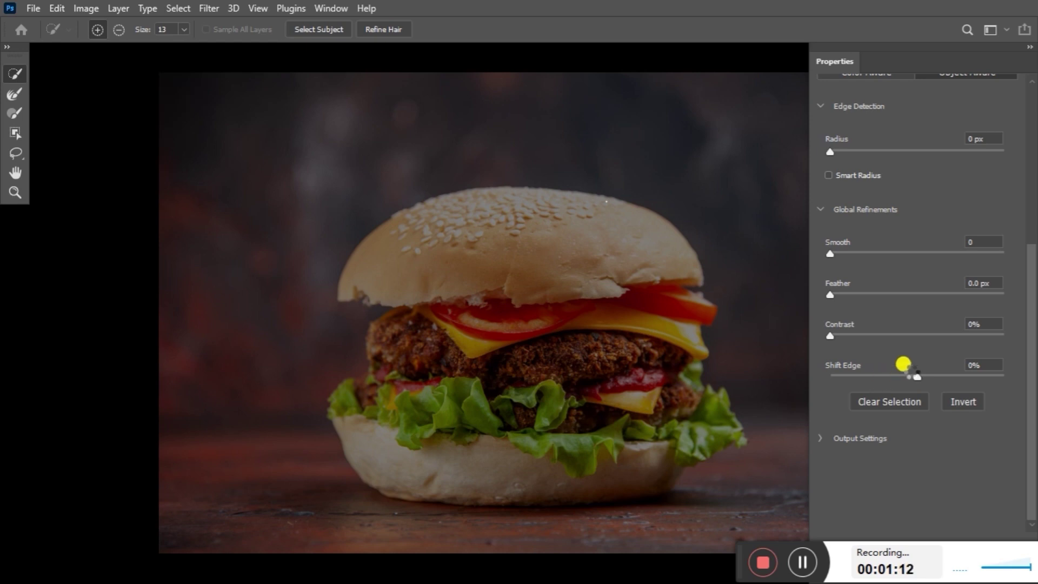
{"action": "left_click", "coordinate": [914, 375]}
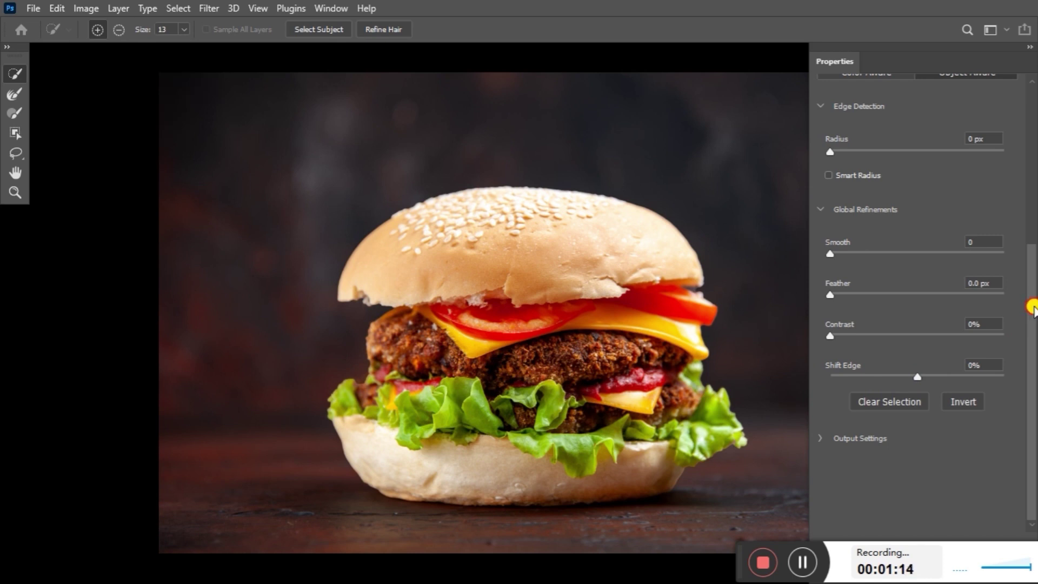
{"action": "scroll", "coordinate": [1028, 340], "scroll_direction": "up", "scroll_amount": 1}
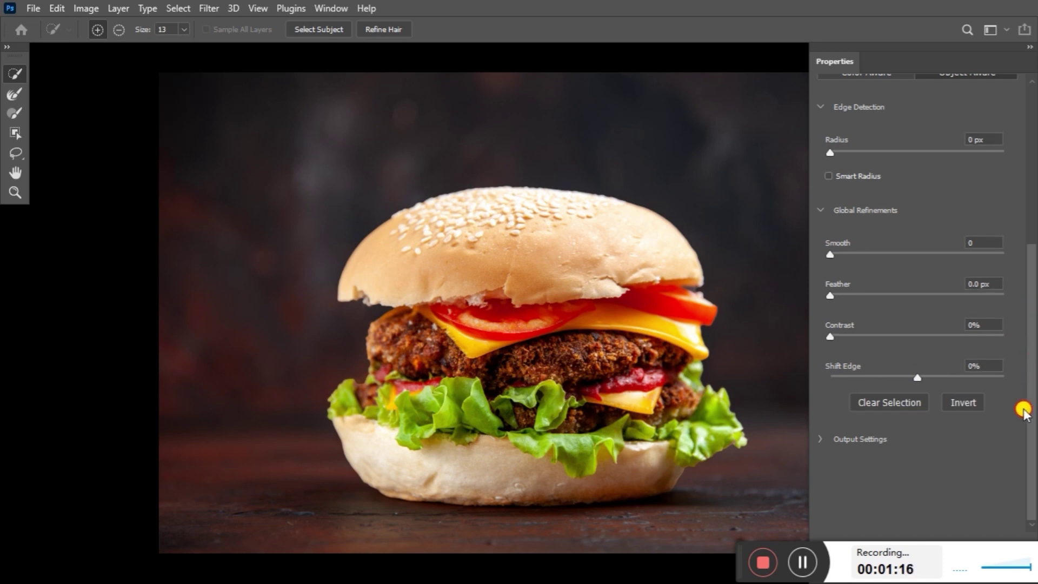
{"action": "mouse_move", "coordinate": [1028, 319]}
{"action": "left_mouse_down"}
{"action": "mouse_move", "coordinate": [1022, 250]}
{"action": "mouse_move", "coordinate": [1026, 319]}
{"action": "left_mouse_up"}
{"action": "left_click", "coordinate": [833, 292]}
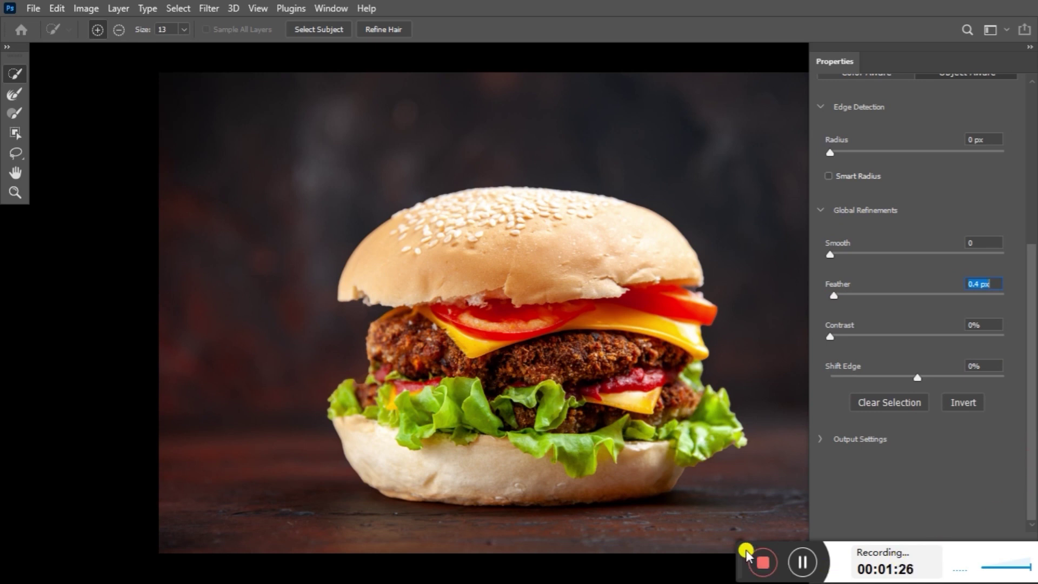
{"action": "left_click_drag", "start_coordinate": [733, 562], "coordinate": [842, 577]}
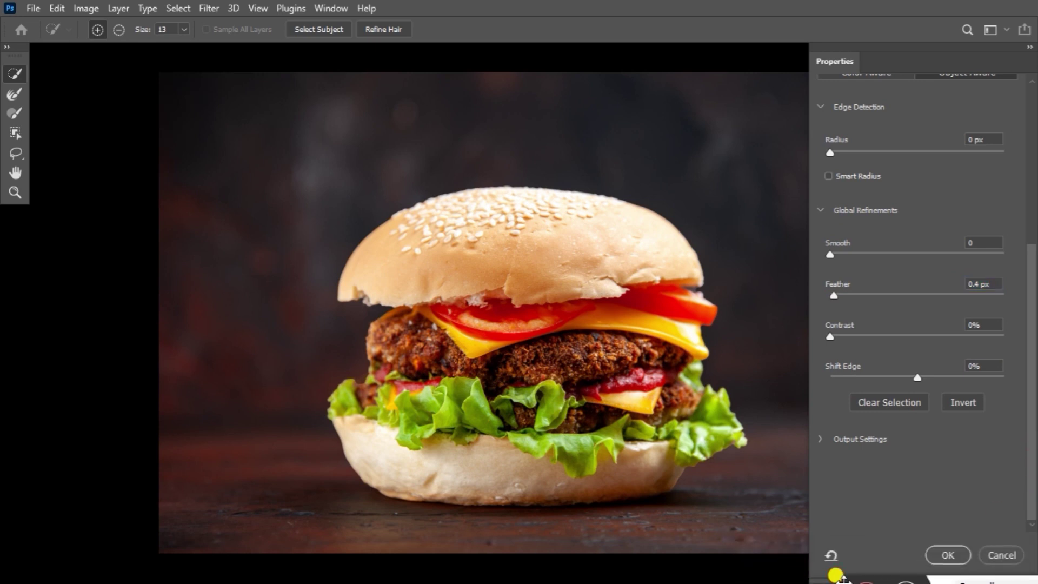
{"action": "left_click", "coordinate": [948, 552]}
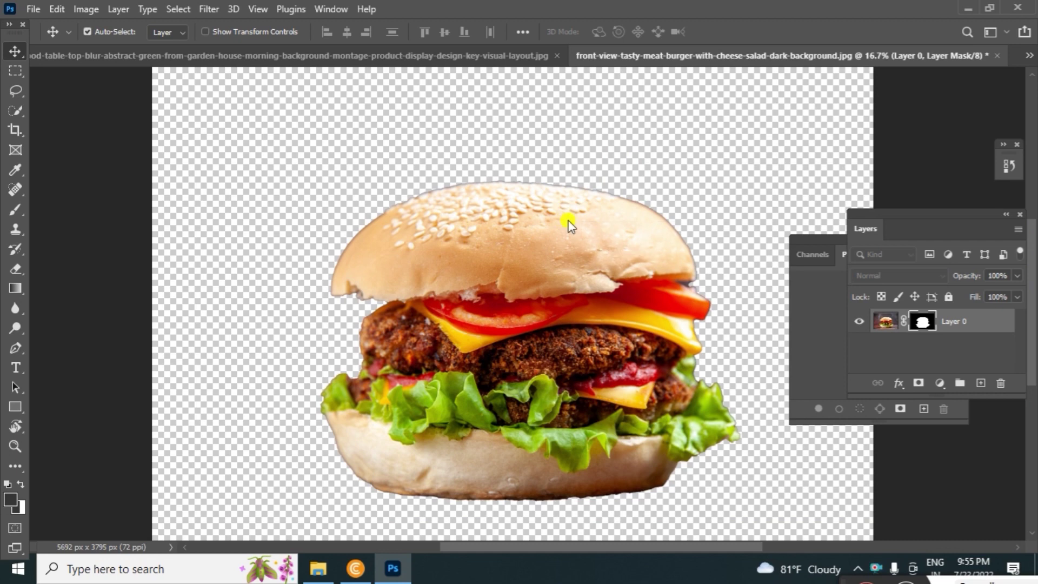
Drag the burger's Layer 0 into the deo.tif flyer as a new layer.
{"action": "right_click", "coordinate": [569, 222]}
{"action": "left_click", "coordinate": [588, 215]}
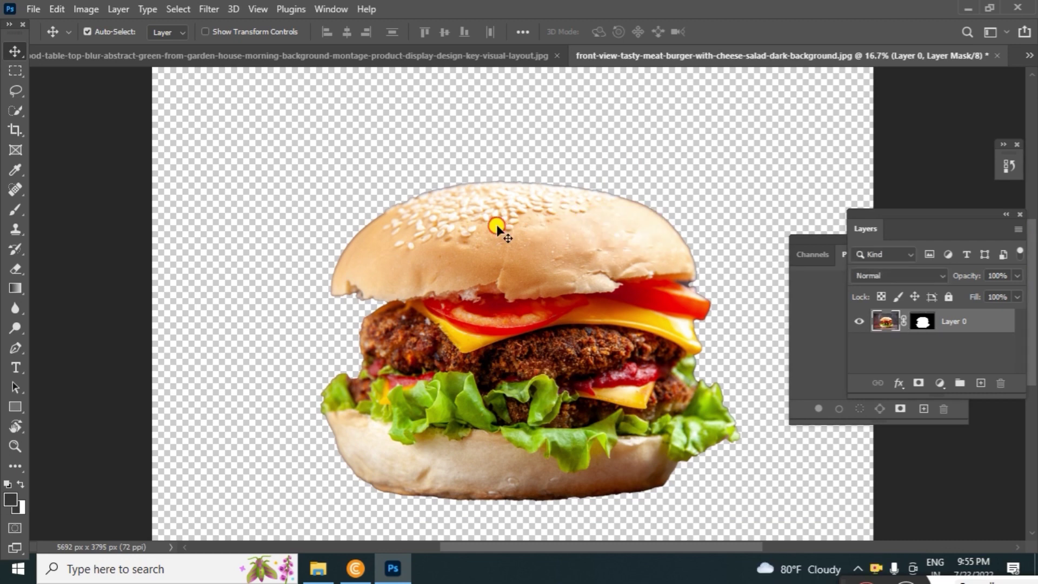
{"action": "mouse_move", "coordinate": [497, 225]}
{"action": "left_mouse_down"}
{"action": "mouse_move", "coordinate": [263, 56]}
{"action": "mouse_move", "coordinate": [422, 141]}
{"action": "left_mouse_up"}
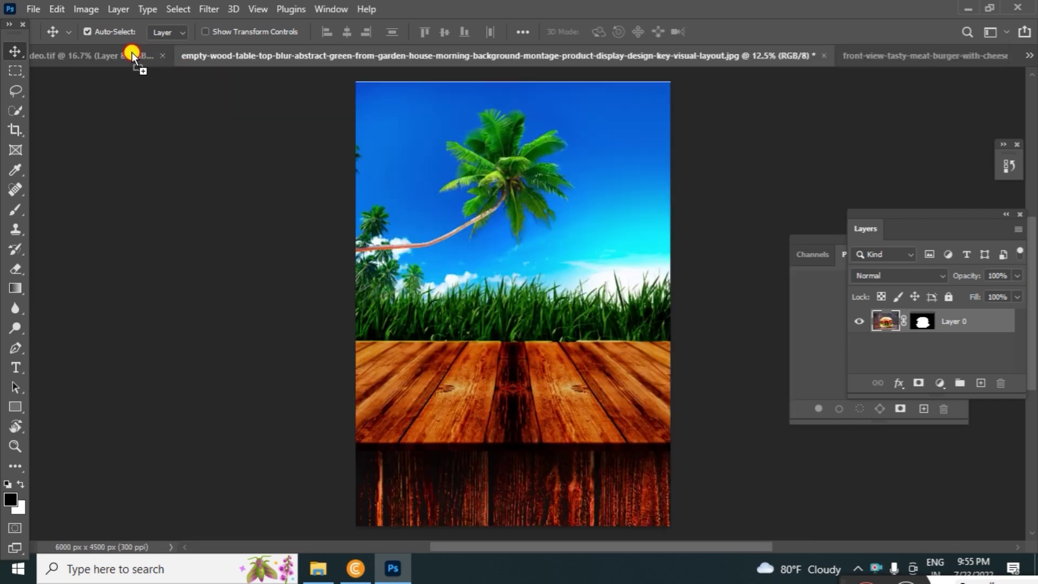
{"action": "left_click_drag", "start_coordinate": [132, 51], "coordinate": [566, 204]}
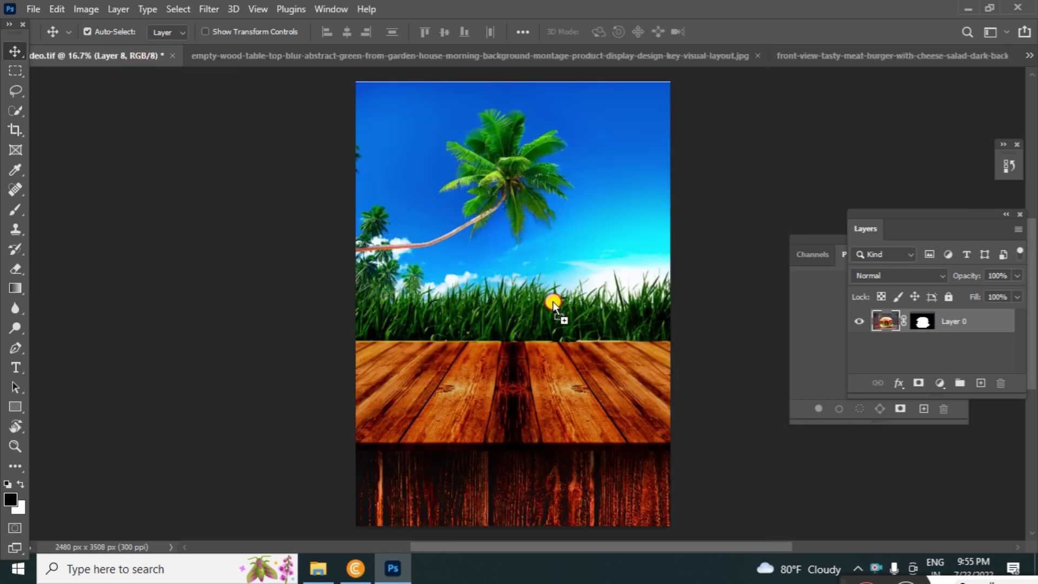
{"action": "left_click_drag", "start_coordinate": [552, 301], "coordinate": [558, 346]}
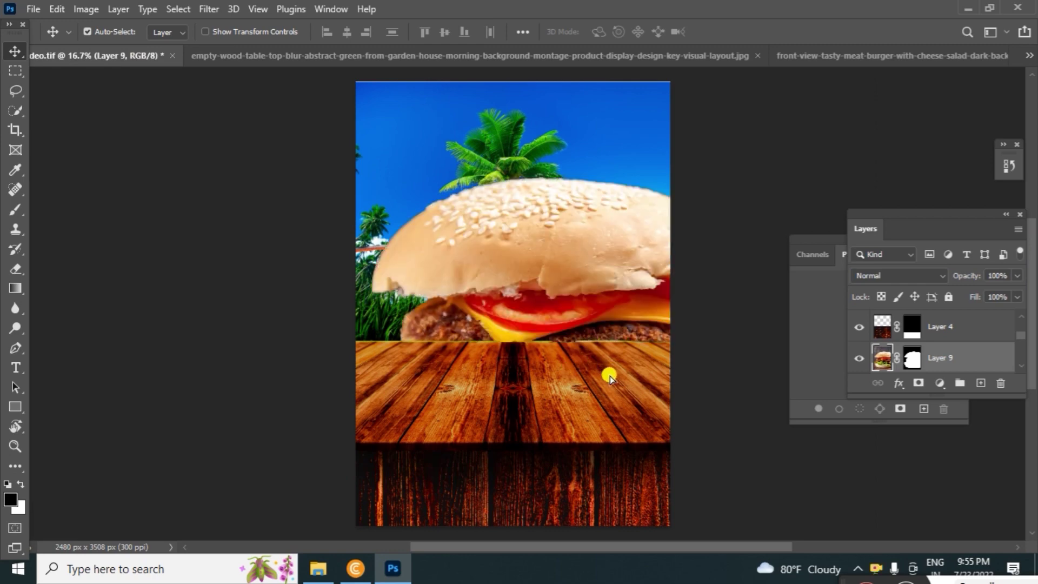
Scale the burger to about 49%, raise it above the table layer, and set it on the tabletop.
{"action": "key", "text": "ctrl"}
{"action": "key", "text": "ctrl+t"}
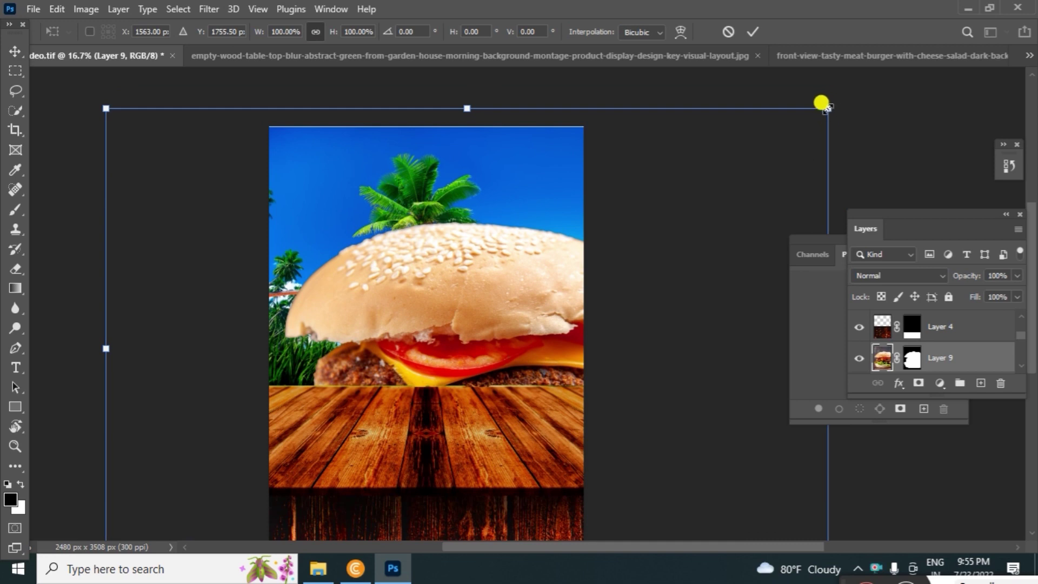
{"action": "left_click_drag", "start_coordinate": [827, 107], "coordinate": [651, 244]}
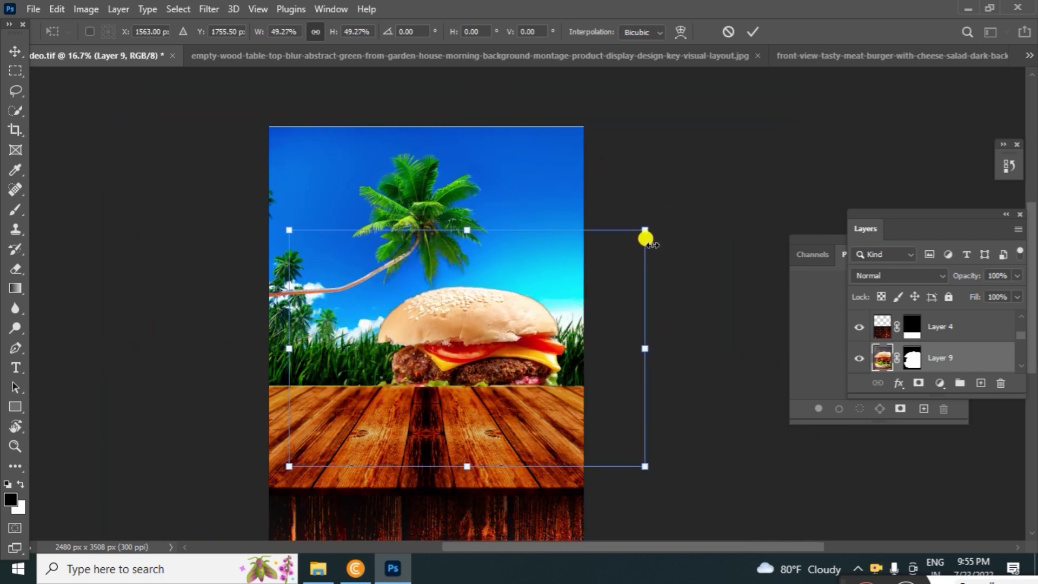
{"action": "key", "text": "Return"}
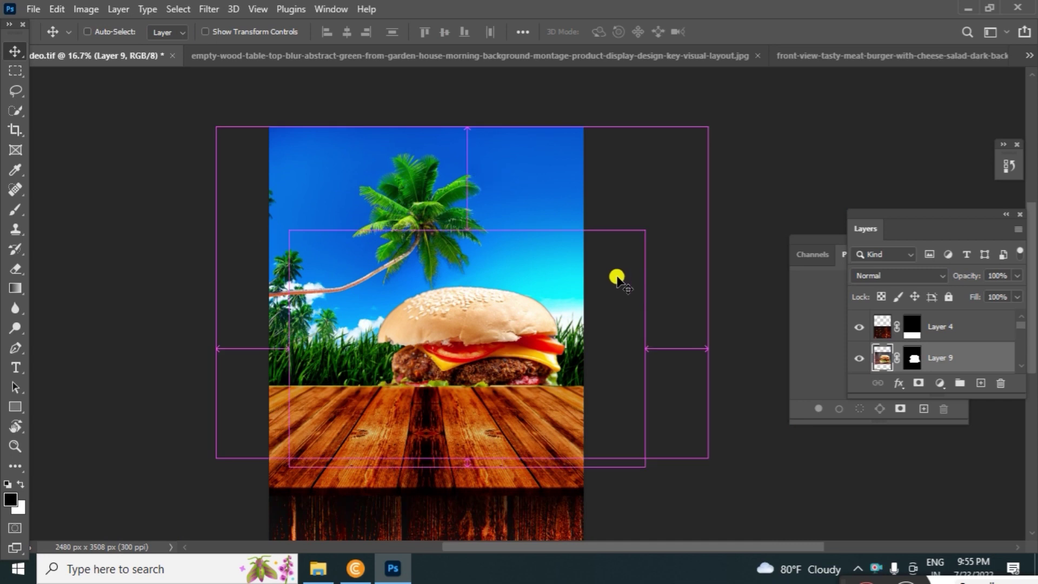
{"action": "key", "text": "ctrl+bracketright"}
{"action": "left_click_drag", "start_coordinate": [521, 331], "coordinate": [481, 352]}
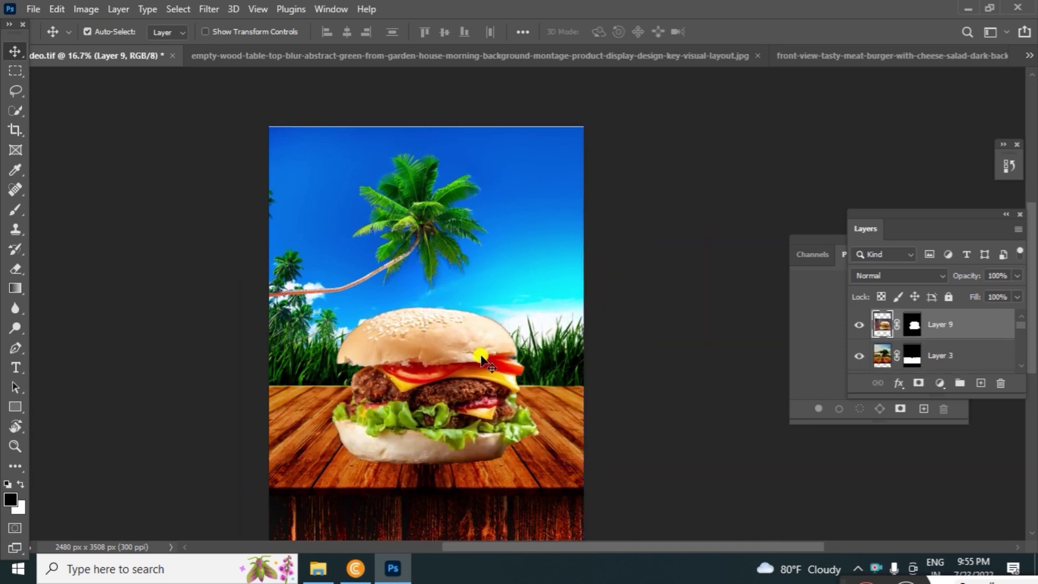
Shrink the burger on the table to about 92.8%.
{"action": "key", "text": "ctrl+t"}
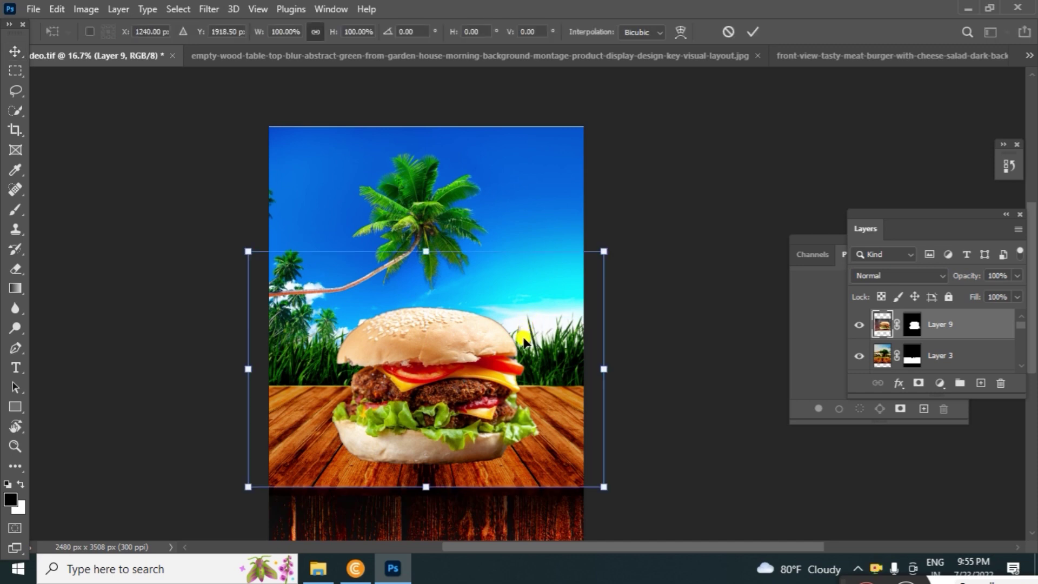
{"action": "left_click_drag", "start_coordinate": [601, 250], "coordinate": [591, 260]}
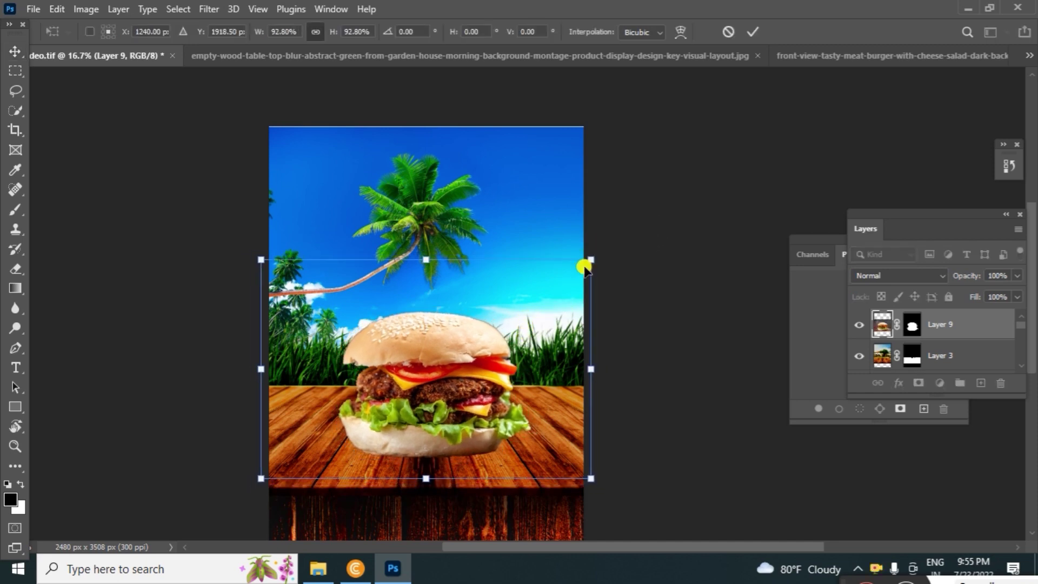
{"action": "key", "text": "Return"}
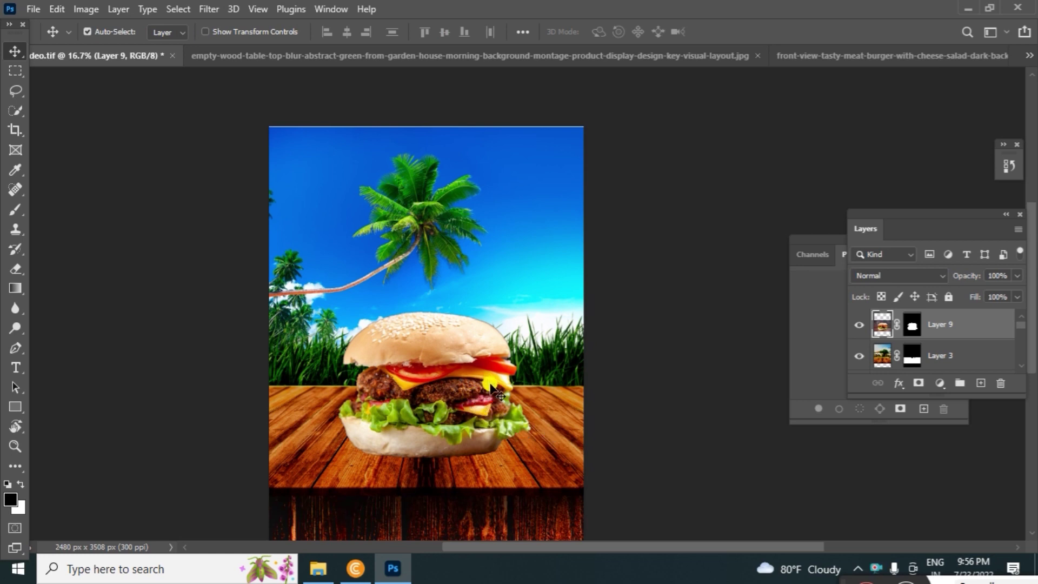
Add a new empty layer, Layer 10, above the burger's Layer 9.
{"action": "left_click", "coordinate": [493, 389]}
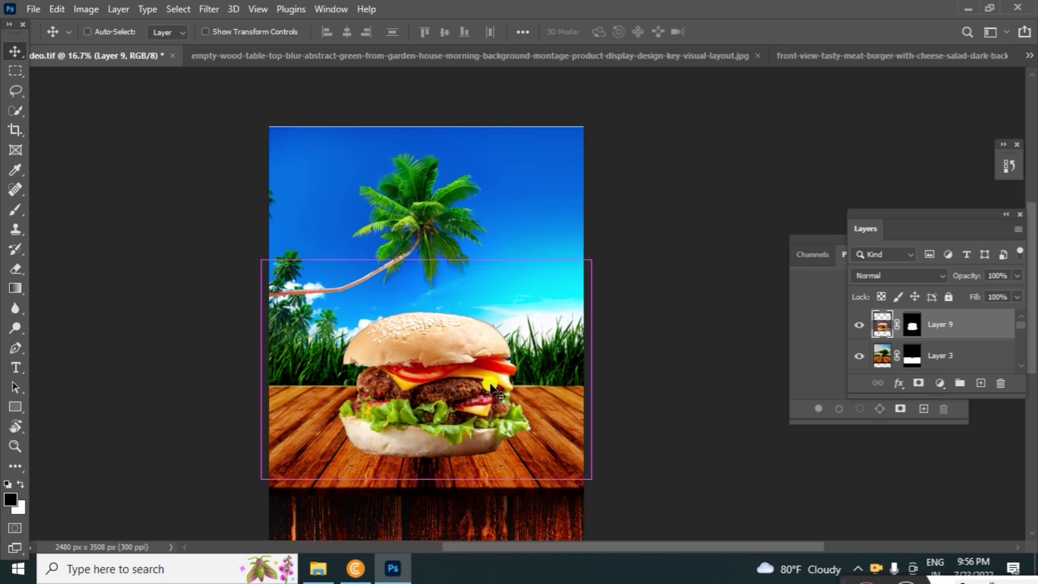
{"action": "key", "text": "ctrl+shift+n"}
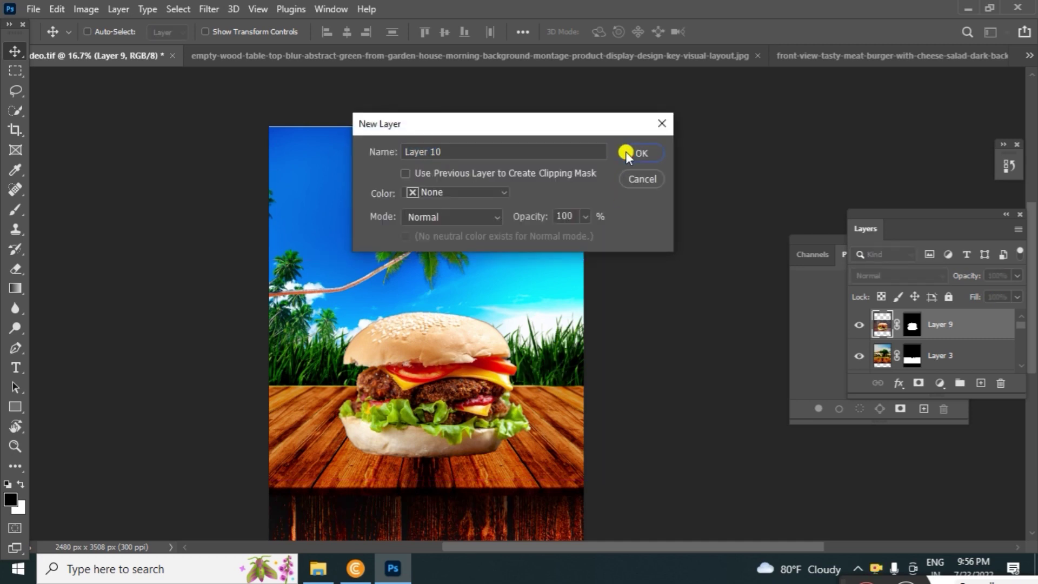
{"action": "left_click", "coordinate": [626, 153]}
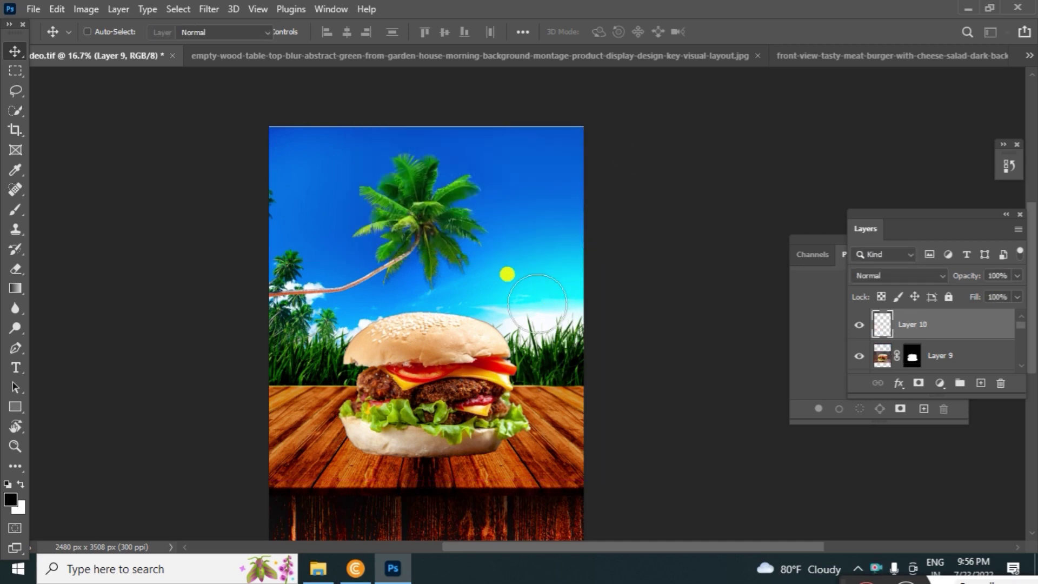
Paint a soft black shadow under the bottom bun at 23% brush opacity on Layer 10.
{"action": "key", "text": "b"}
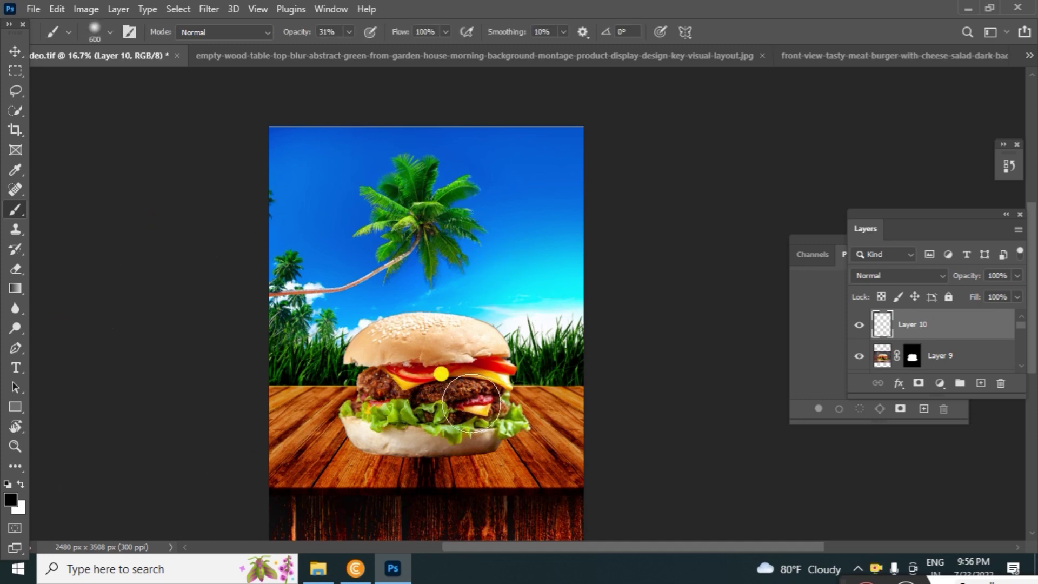
{"action": "left_click", "coordinate": [348, 31]}
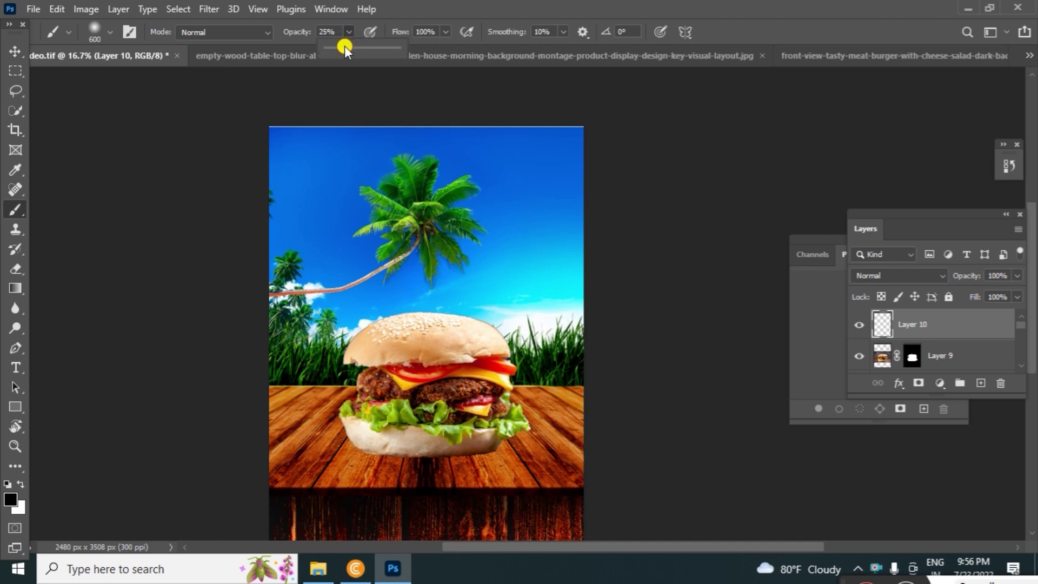
{"action": "left_click_drag", "start_coordinate": [345, 47], "coordinate": [342, 48]}
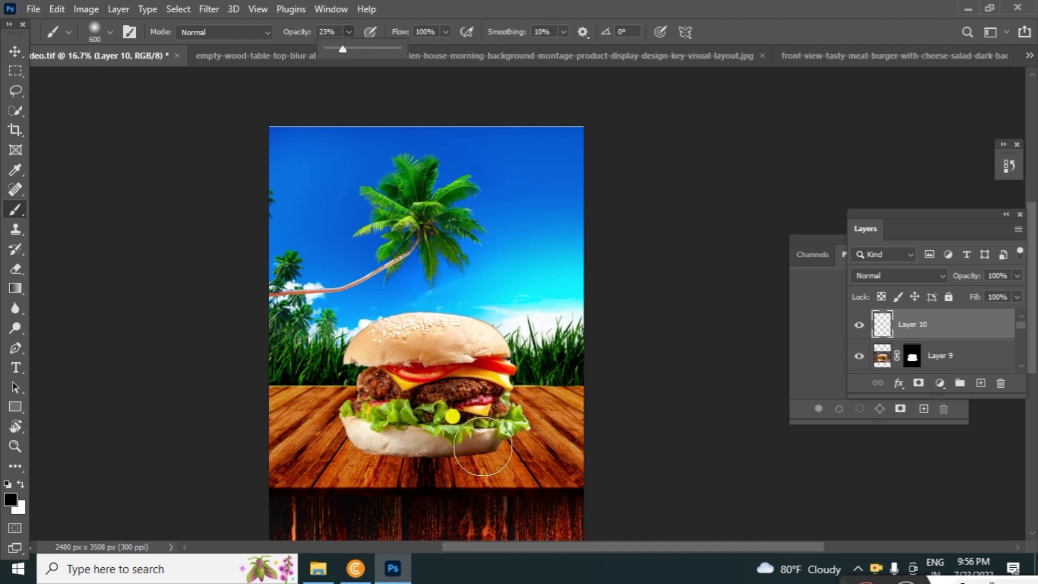
{"action": "left_click_drag", "start_coordinate": [483, 447], "coordinate": [437, 439]}
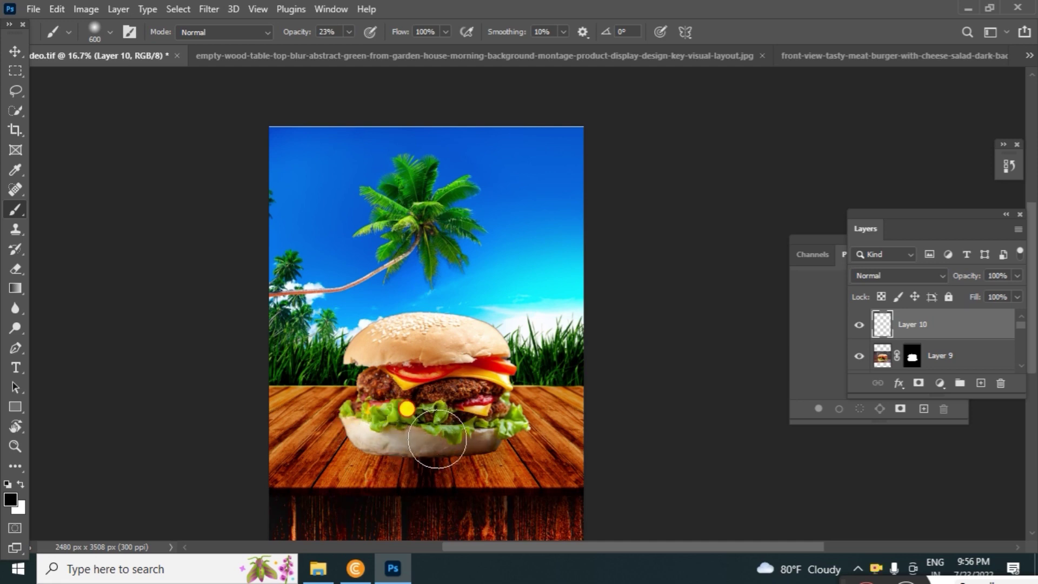
{"action": "mouse_move", "coordinate": [436, 439]}
{"action": "left_mouse_down"}
{"action": "mouse_move", "coordinate": [369, 457]}
{"action": "mouse_move", "coordinate": [466, 437]}
{"action": "left_mouse_up"}
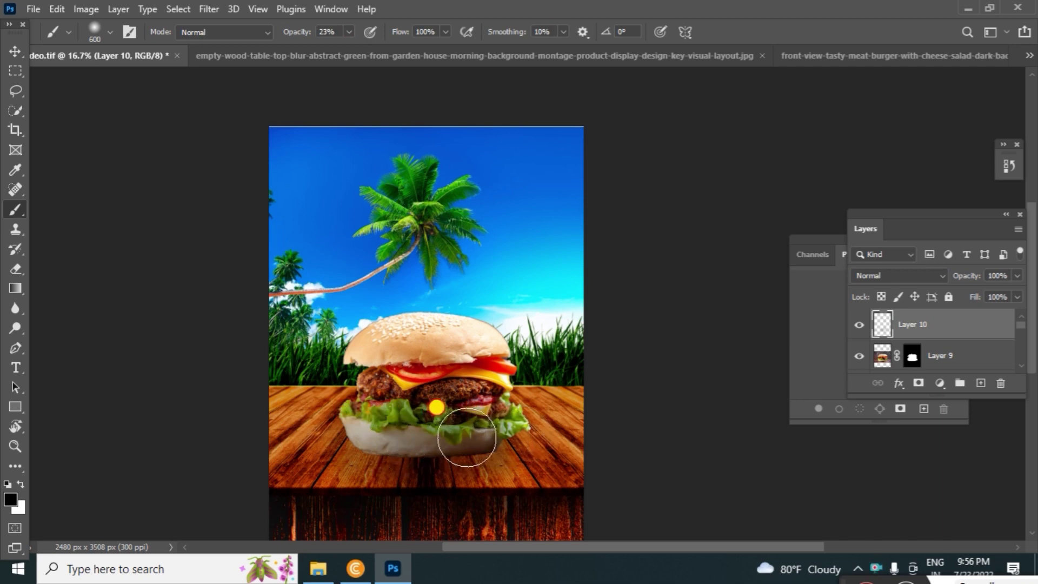
{"action": "left_click_drag", "start_coordinate": [467, 437], "coordinate": [427, 454]}
Darken the shadow at 46% brush opacity and move Layer 10 below the burger's Layer 9.
{"action": "key", "text": "v"}
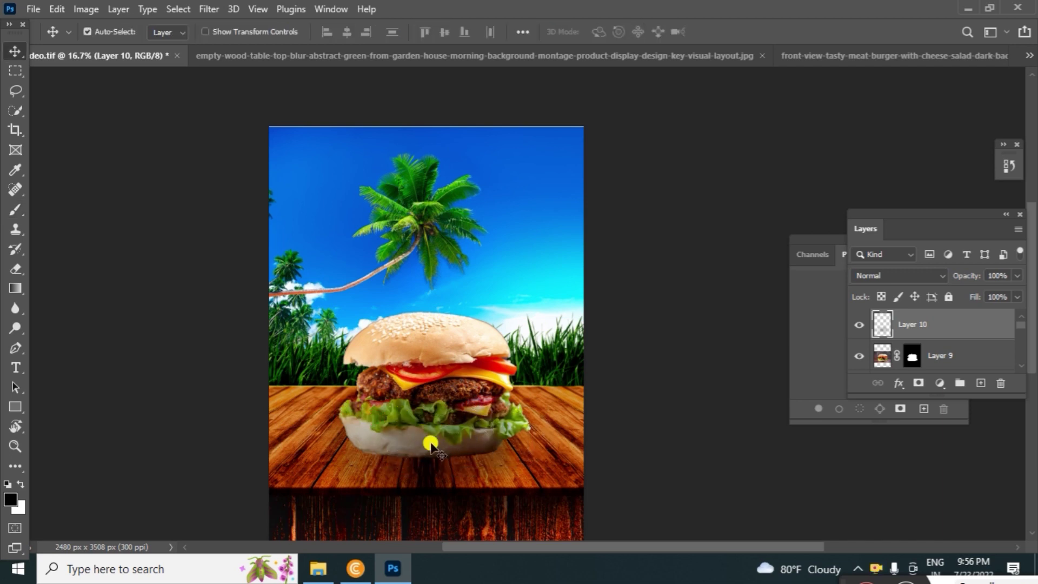
{"action": "key", "text": "b"}
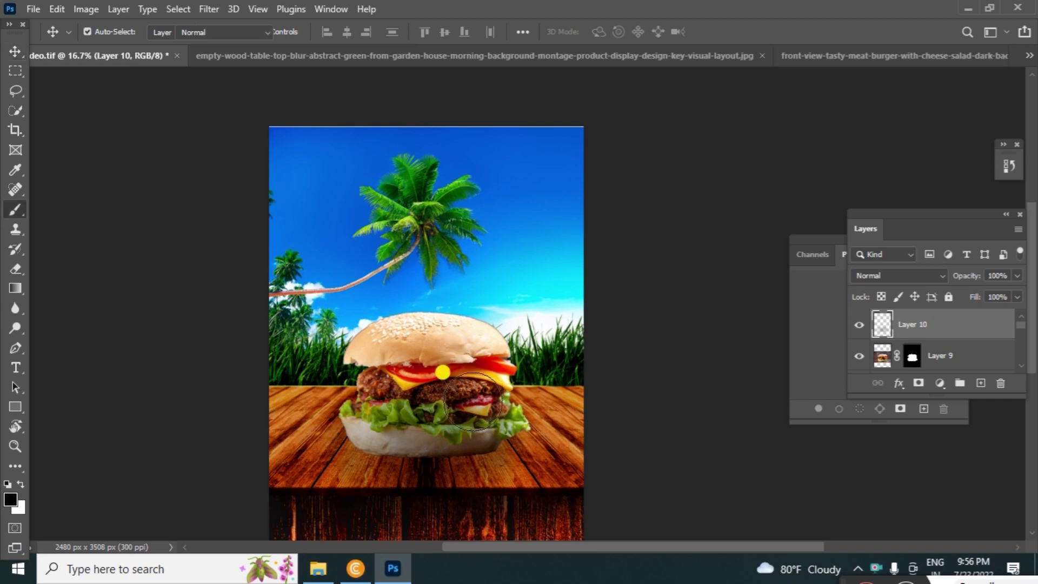
{"action": "left_click", "coordinate": [348, 31]}
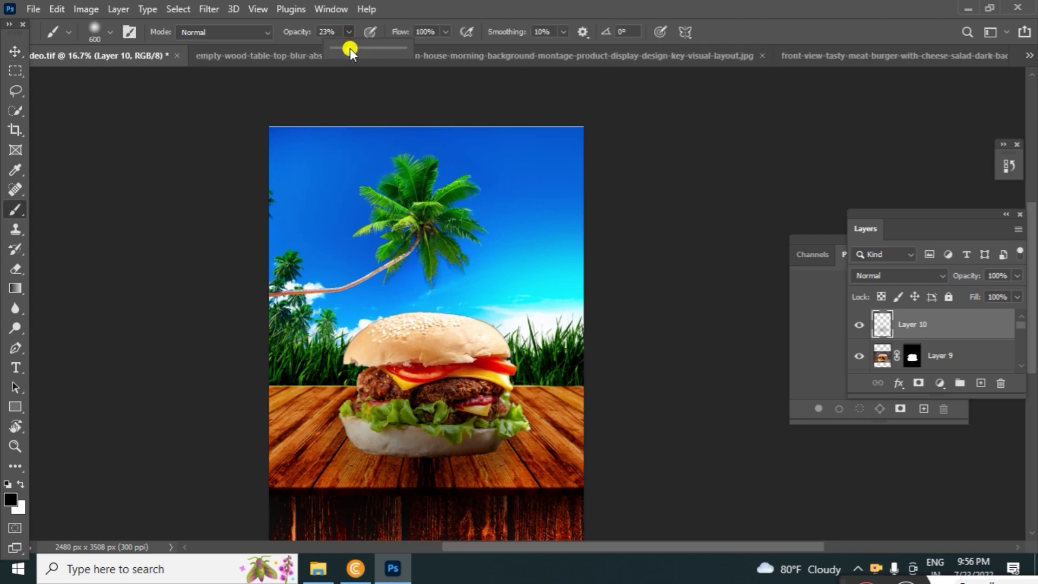
{"action": "left_click_drag", "start_coordinate": [364, 53], "coordinate": [366, 53]}
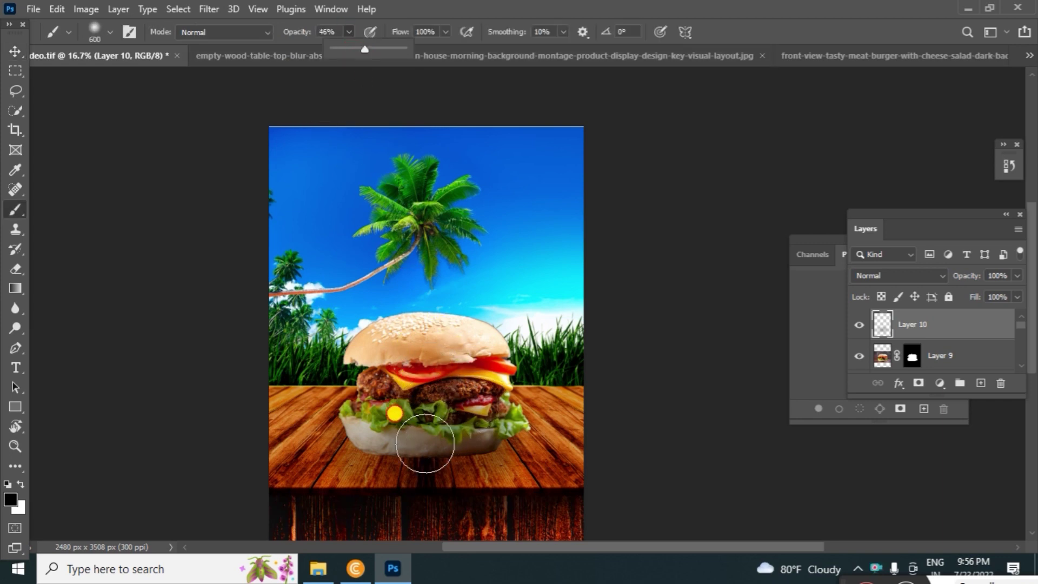
{"action": "mouse_move", "coordinate": [421, 444]}
{"action": "left_mouse_down"}
{"action": "mouse_move", "coordinate": [371, 448]}
{"action": "mouse_move", "coordinate": [383, 436]}
{"action": "mouse_move", "coordinate": [461, 449]}
{"action": "mouse_move", "coordinate": [475, 440]}
{"action": "mouse_move", "coordinate": [491, 453]}
{"action": "left_mouse_up"}
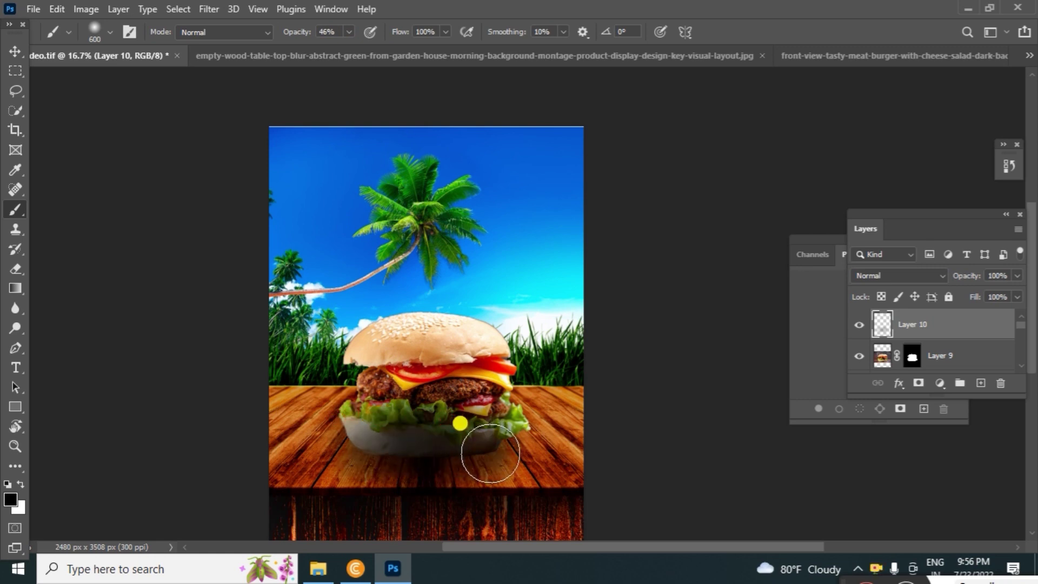
{"action": "key", "text": "v"}
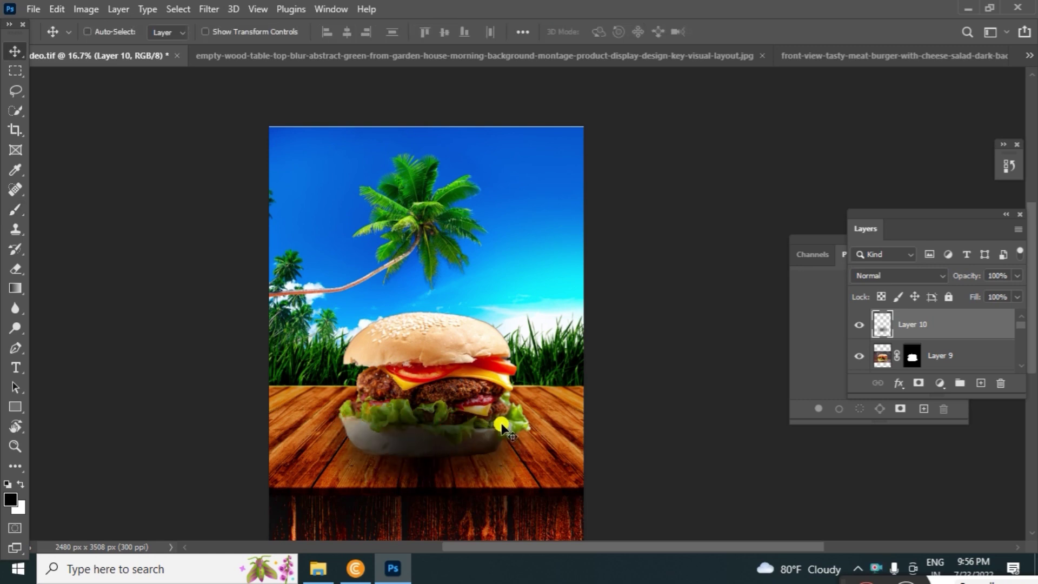
{"action": "key", "text": "ctrl+bracketleft"}
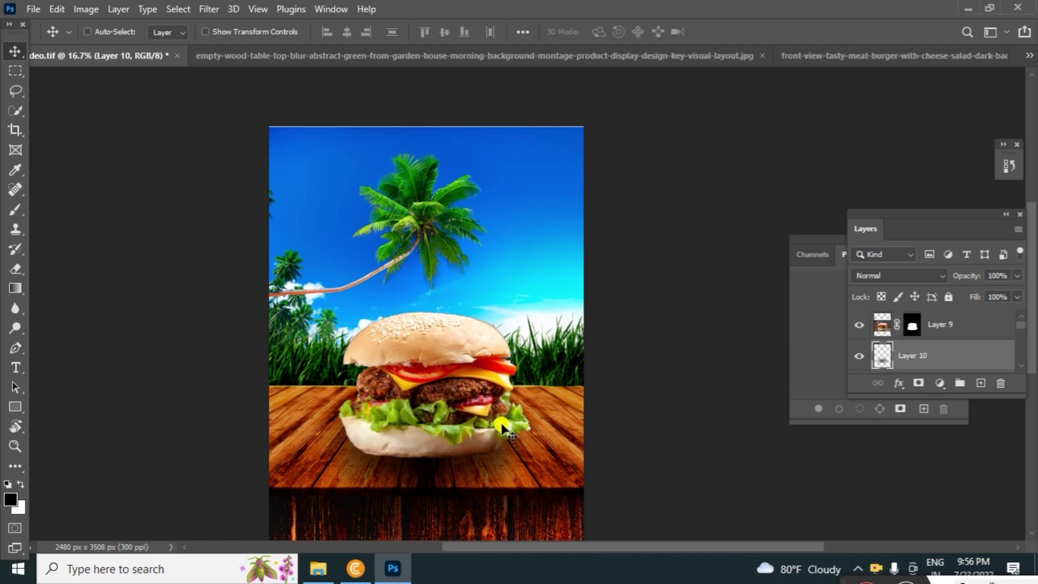
Paint another black stroke along the bottom bun on Layer 10 to deepen the shadow.
{"action": "key", "text": "b"}
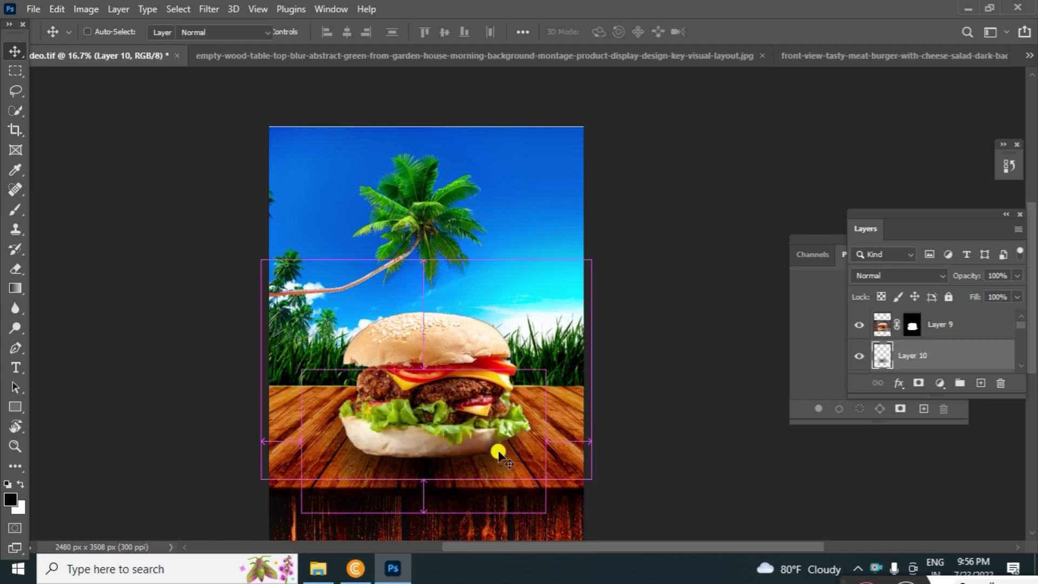
{"action": "mouse_move", "coordinate": [484, 448]}
{"action": "left_mouse_down"}
{"action": "mouse_move", "coordinate": [475, 425]}
{"action": "mouse_move", "coordinate": [489, 433]}
{"action": "mouse_move", "coordinate": [387, 438]}
{"action": "mouse_move", "coordinate": [470, 434]}
{"action": "mouse_move", "coordinate": [467, 412]}
{"action": "left_mouse_up"}
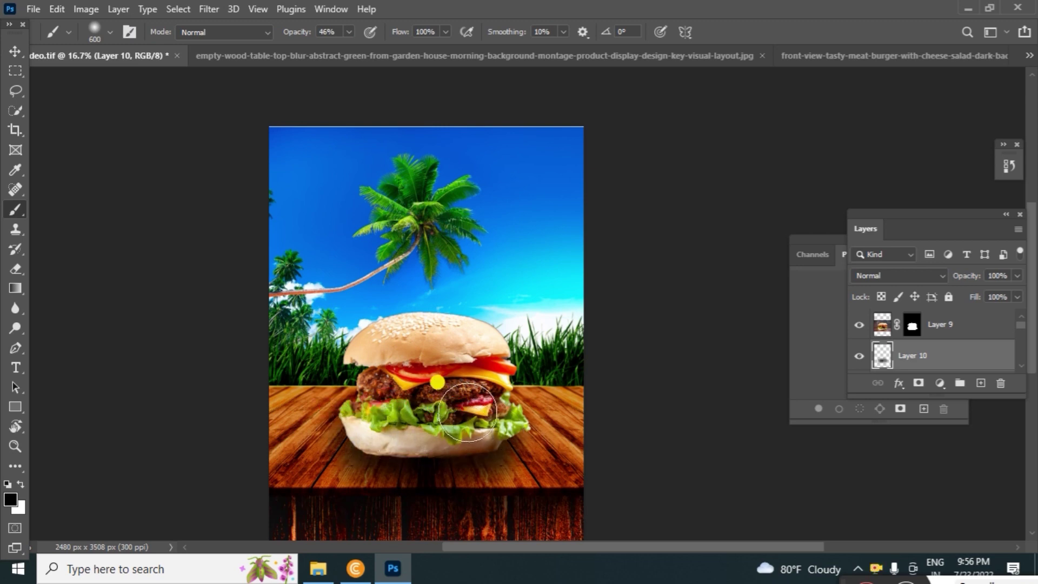
{"action": "key", "text": "v"}
{"action": "scroll", "coordinate": [479, 392], "scroll_direction": "down", "scroll_amount": 2}
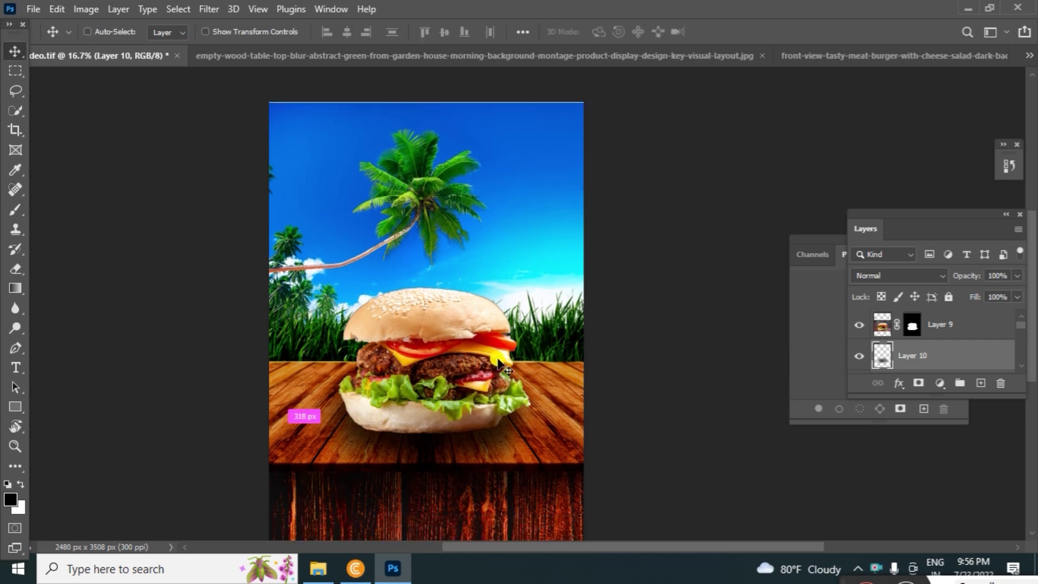
{"action": "mouse_move", "coordinate": [498, 362]}
{"action": "left_mouse_down"}
{"action": "mouse_move", "coordinate": [591, 197]}
{"action": "mouse_move", "coordinate": [612, 232]}
{"action": "mouse_move", "coordinate": [611, 306]}
{"action": "left_mouse_up"}
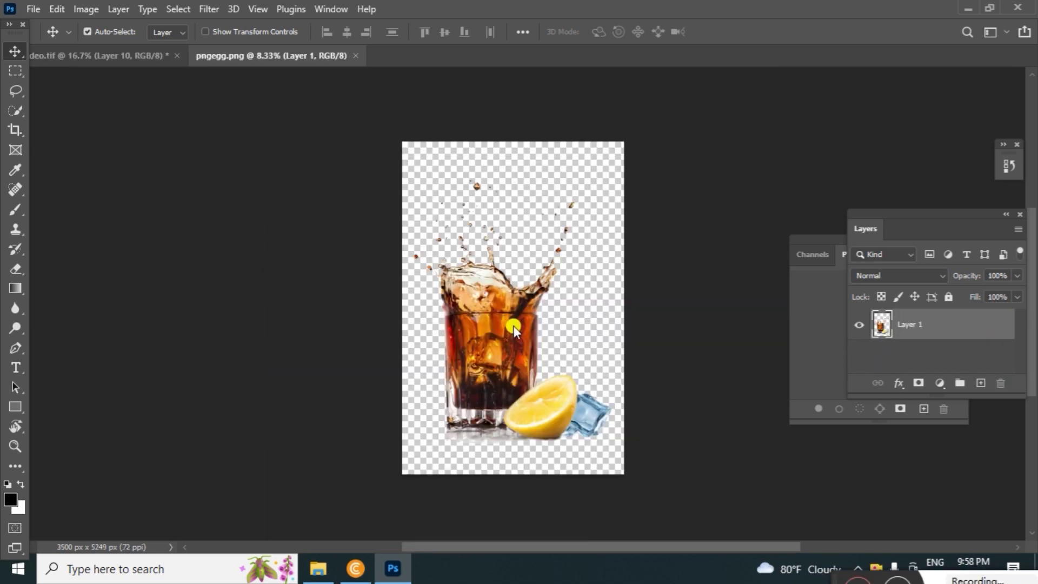
Bring the splashing cola glass layer from pngegg.png into the deo.tif flyer.
{"action": "right_click", "coordinate": [498, 323]}
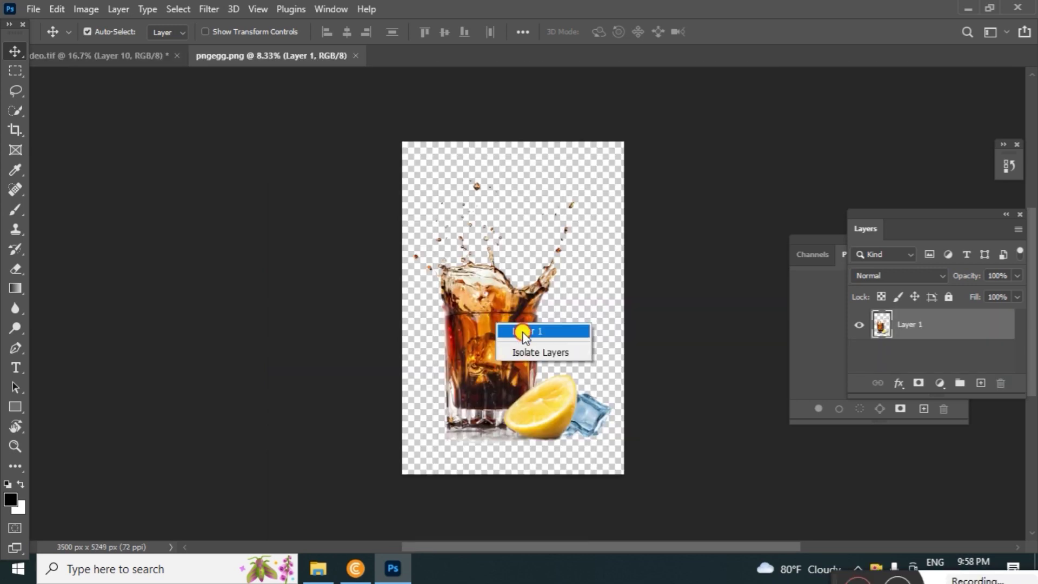
{"action": "left_click", "coordinate": [520, 332]}
{"action": "left_click_drag", "start_coordinate": [502, 319], "coordinate": [153, 55]}
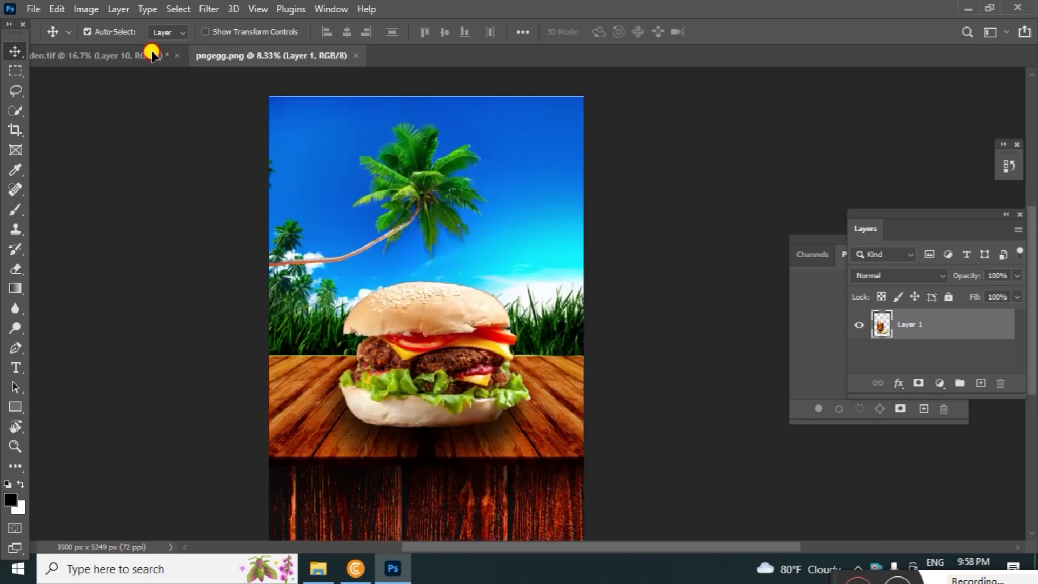
{"action": "left_click_drag", "start_coordinate": [153, 55], "coordinate": [515, 383]}
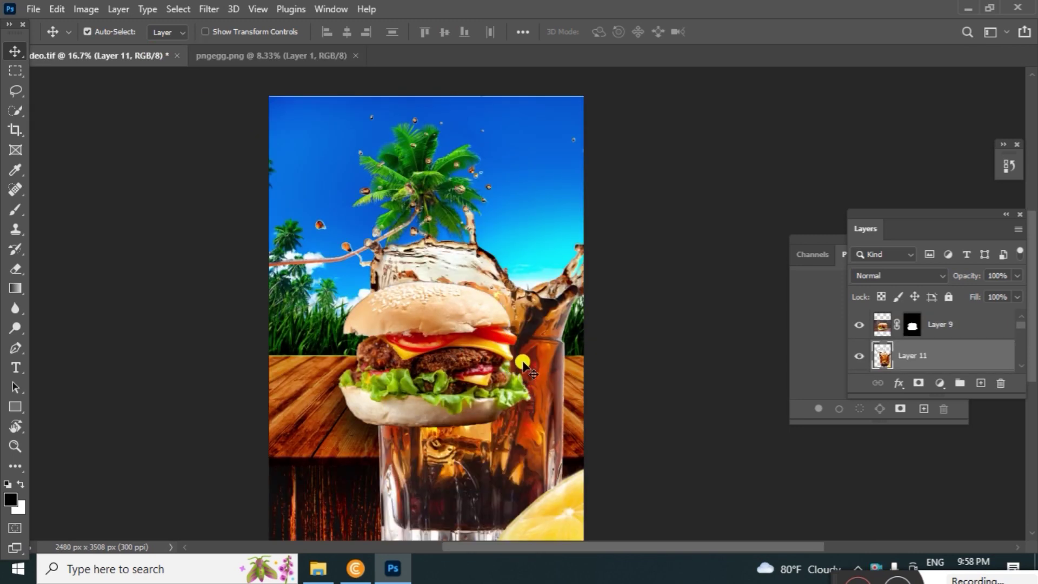
{"action": "left_click_drag", "start_coordinate": [535, 345], "coordinate": [542, 222]}
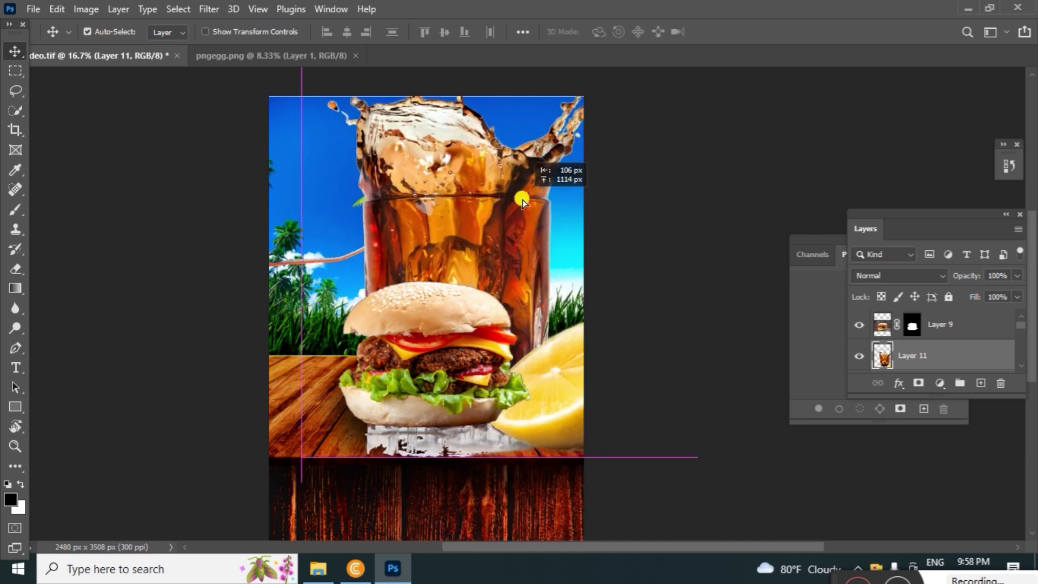
Scale the cola glass to about 52% and place it behind the burger on the right.
{"action": "key", "text": "ctrl+t"}
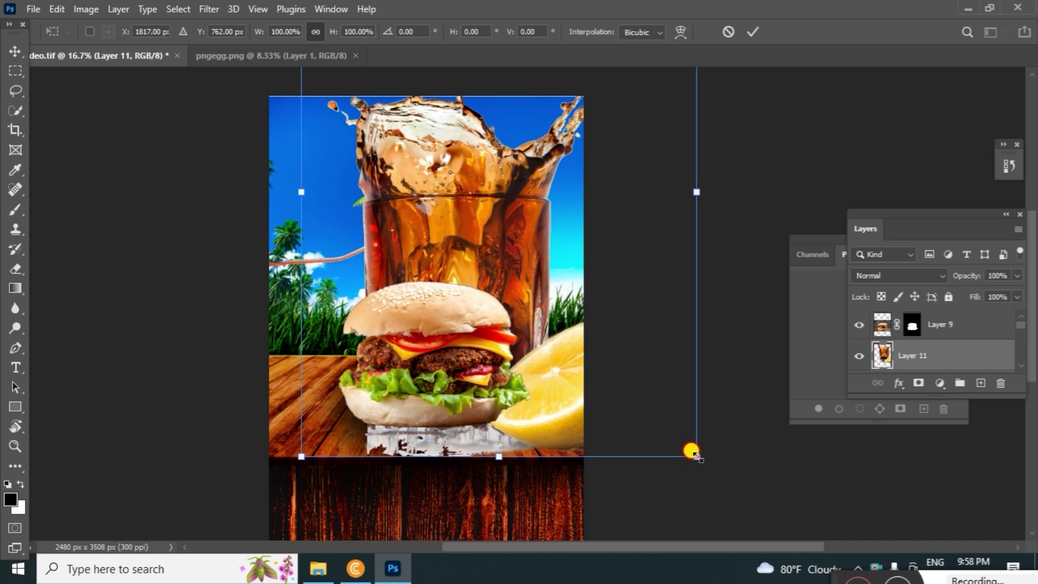
{"action": "left_click_drag", "start_coordinate": [696, 456], "coordinate": [602, 330]}
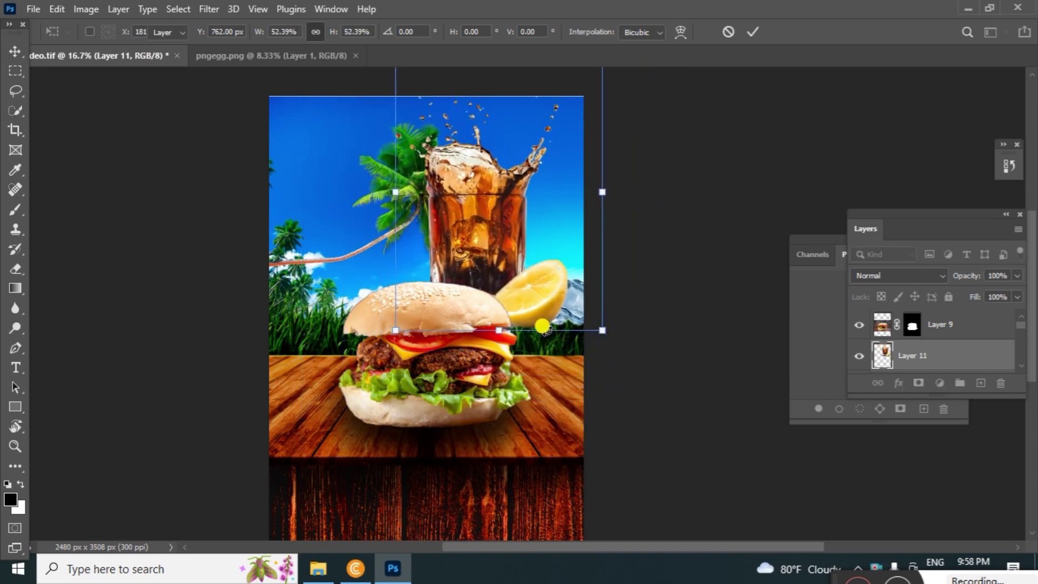
{"action": "key", "text": "ctrl+h"}
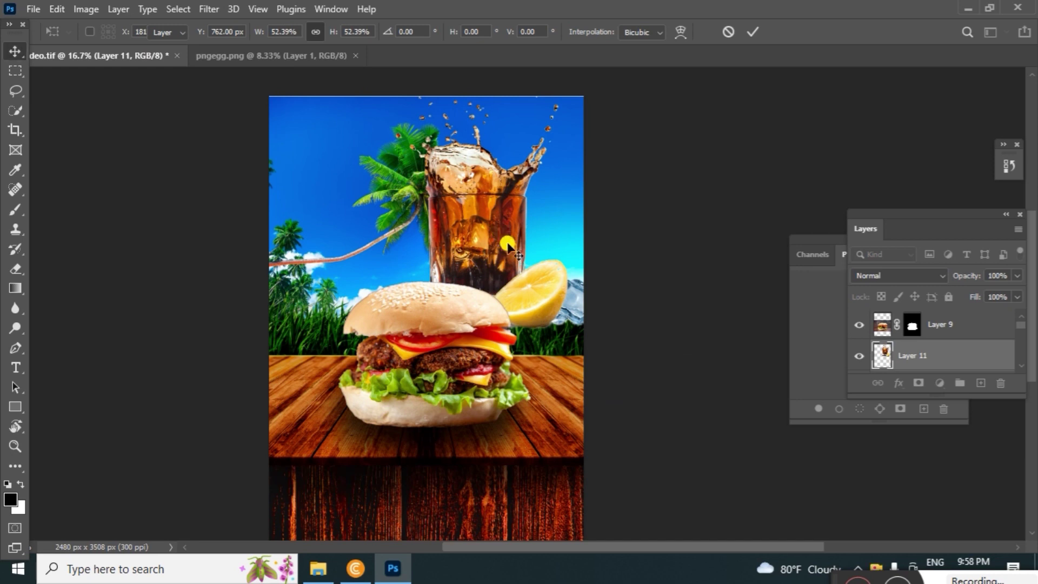
{"action": "key", "text": "Return"}
{"action": "left_click_drag", "start_coordinate": [505, 241], "coordinate": [543, 324]}
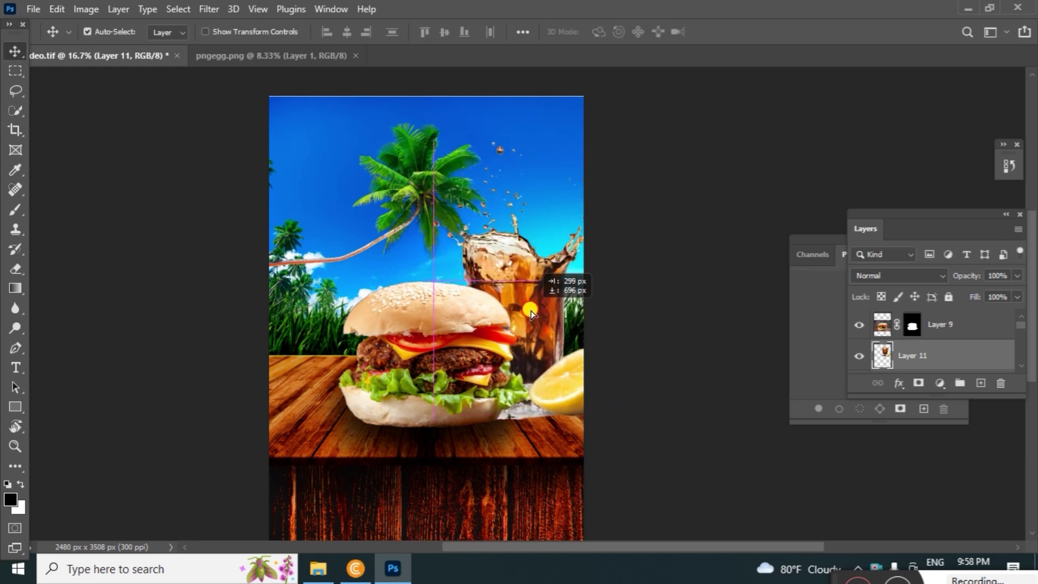
{"action": "right_click", "coordinate": [401, 305]}
{"action": "left_click", "coordinate": [431, 314]}
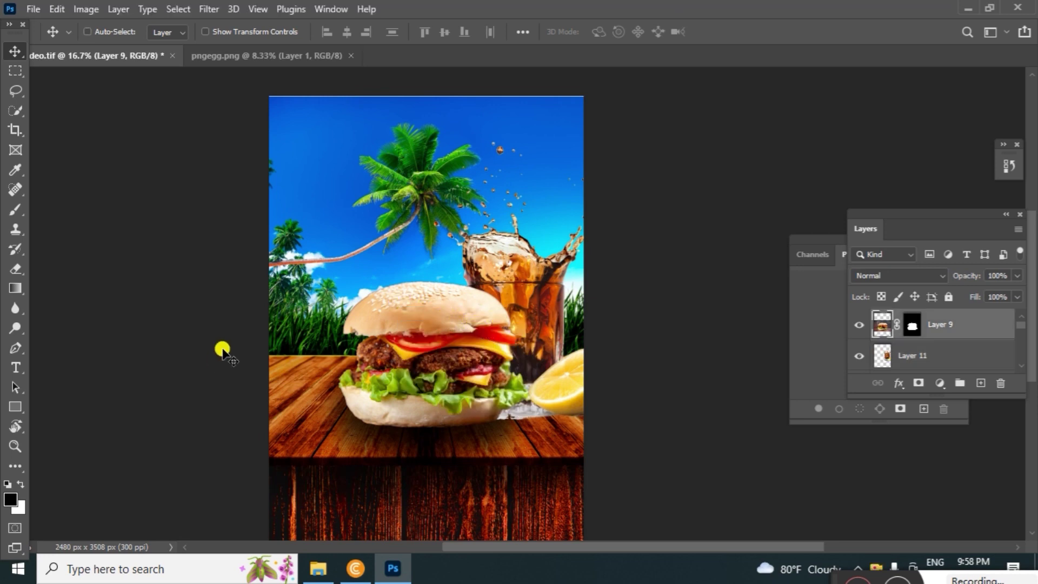
Shrink the burger to about 89% and shift it slightly left.
{"action": "key", "text": "ctrl+t"}
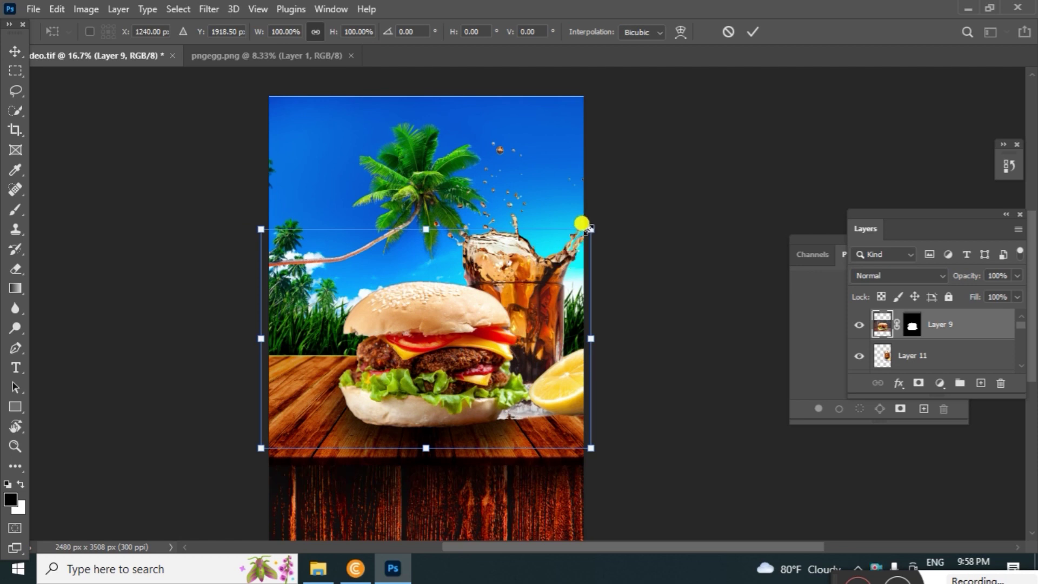
{"action": "left_click_drag", "start_coordinate": [588, 226], "coordinate": [565, 241]}
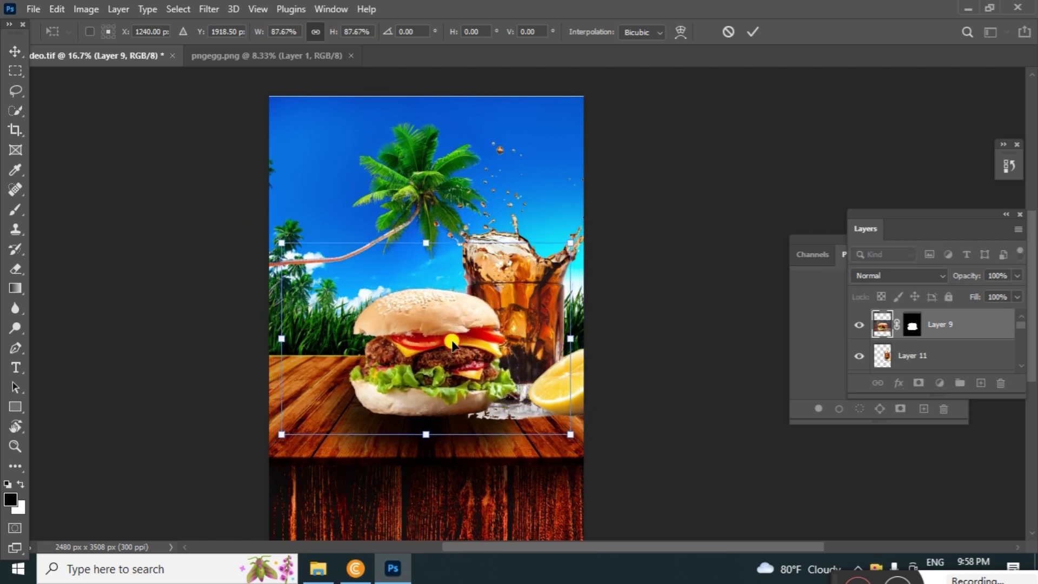
{"action": "mouse_move", "coordinate": [466, 331]}
{"action": "left_mouse_down"}
{"action": "mouse_move", "coordinate": [441, 336]}
{"action": "mouse_move", "coordinate": [454, 341]}
{"action": "left_mouse_up"}
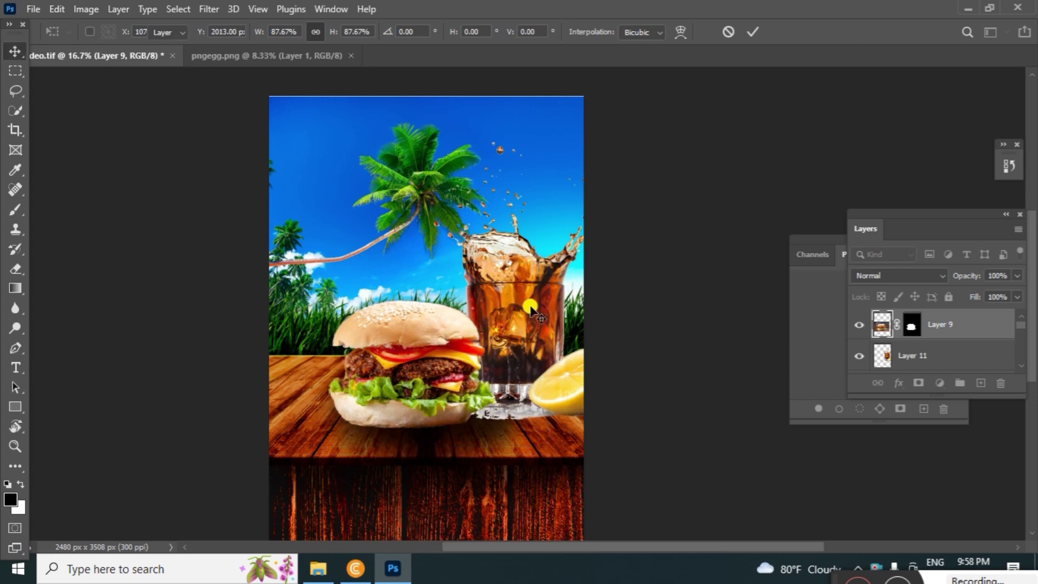
{"action": "key", "text": "Return"}
Shrink the cola glass to about 80% and lower it onto the table beside the burger.
{"action": "right_click", "coordinate": [532, 299]}
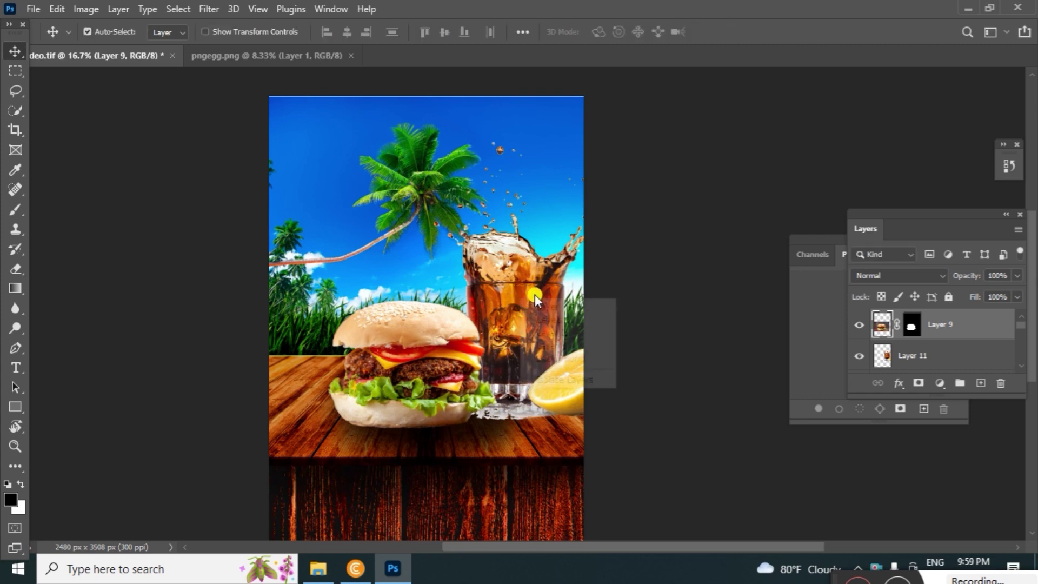
{"action": "left_click", "coordinate": [540, 303]}
{"action": "left_click_drag", "start_coordinate": [515, 297], "coordinate": [510, 298]}
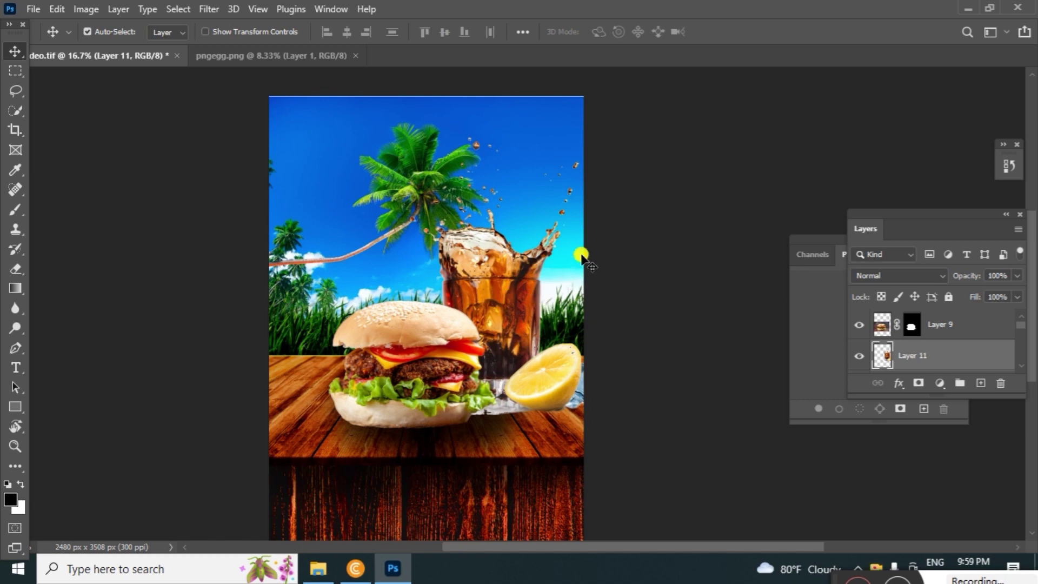
{"action": "key", "text": "ctrl+t"}
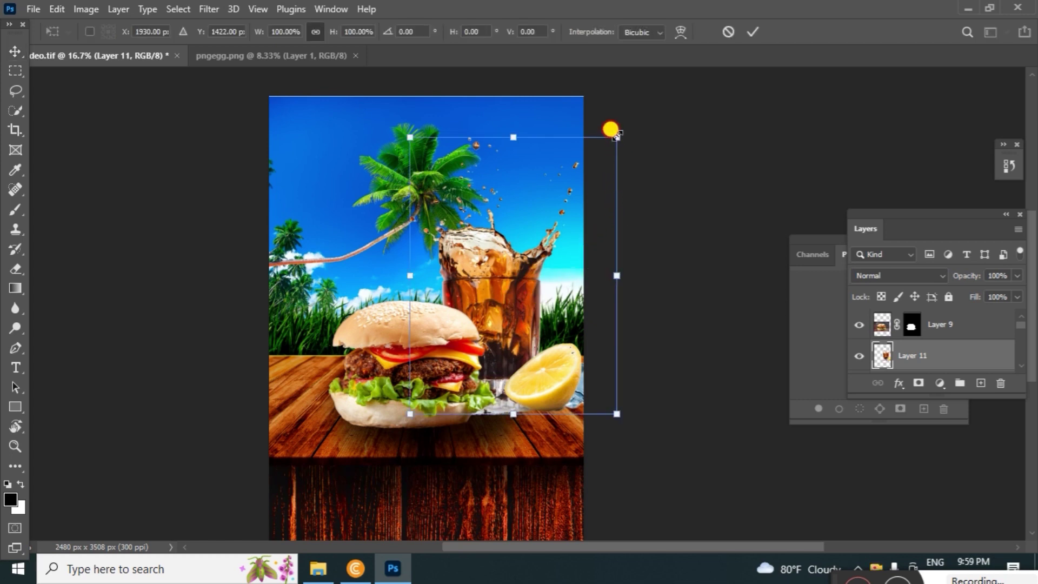
{"action": "left_click_drag", "start_coordinate": [617, 135], "coordinate": [595, 162]}
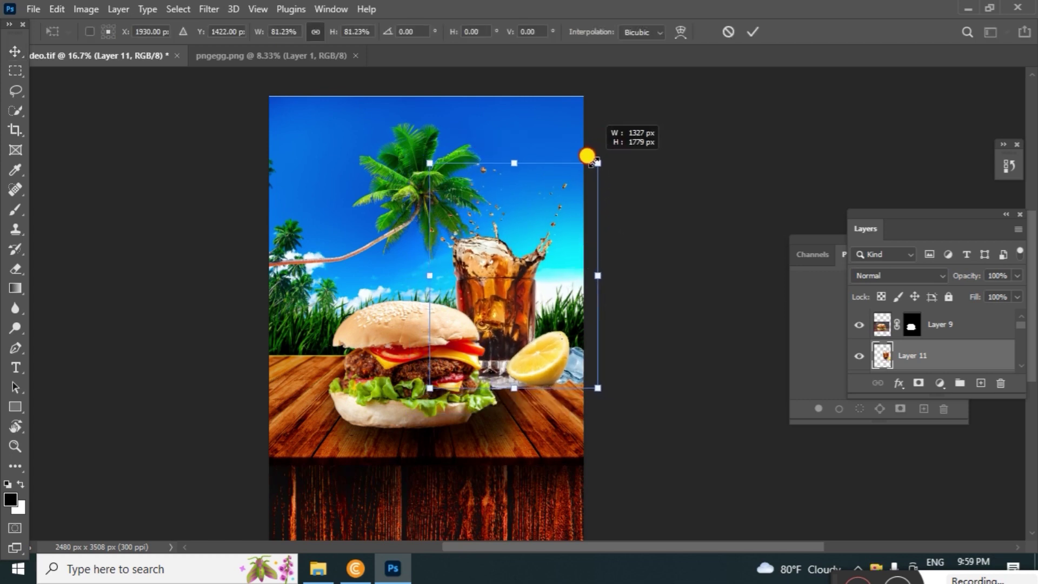
{"action": "left_click_drag", "start_coordinate": [589, 157], "coordinate": [595, 165]}
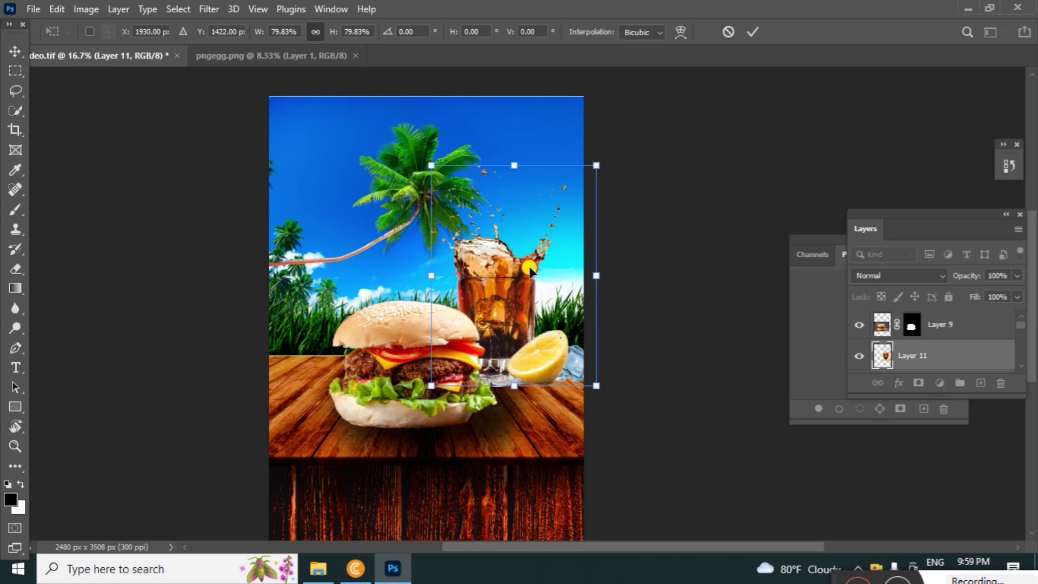
{"action": "left_click_drag", "start_coordinate": [530, 270], "coordinate": [524, 292]}
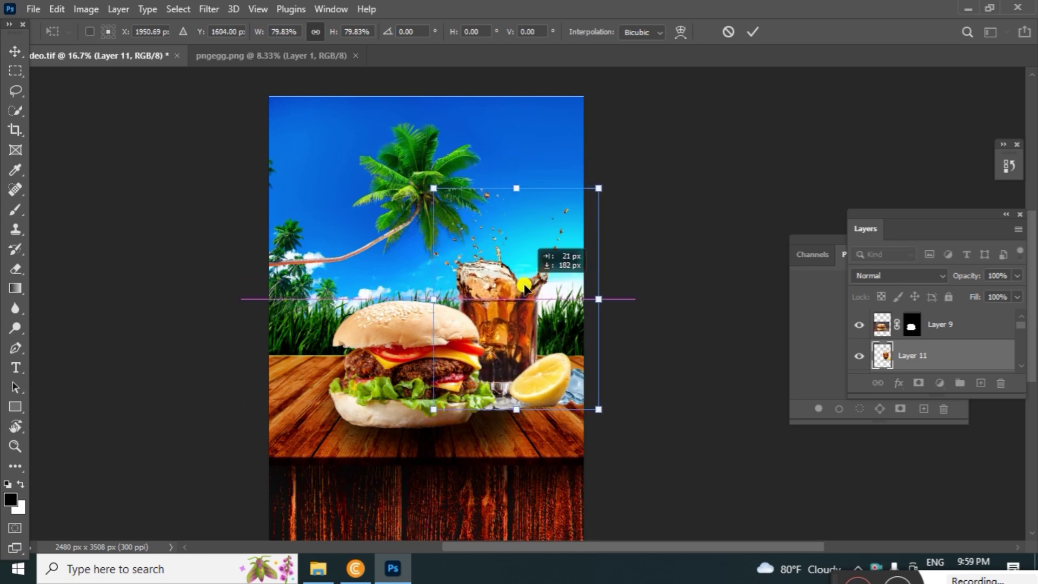
{"action": "key", "text": "Return"}
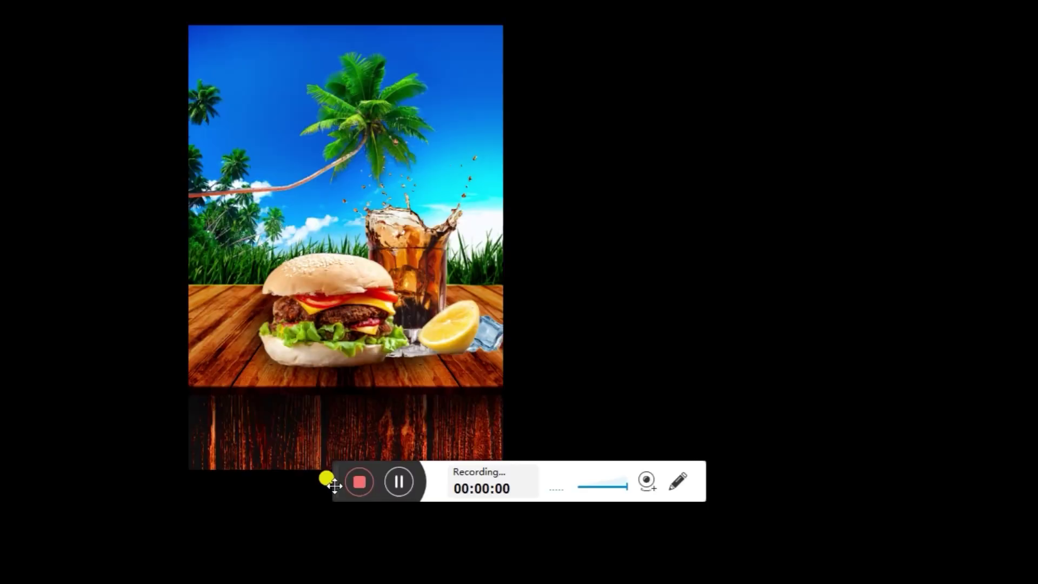
Pan the flyer view, then bring up the Open window listing 13642422.jpg and beach.jpg.
{"action": "left_click_drag", "start_coordinate": [334, 485], "coordinate": [714, 571]}
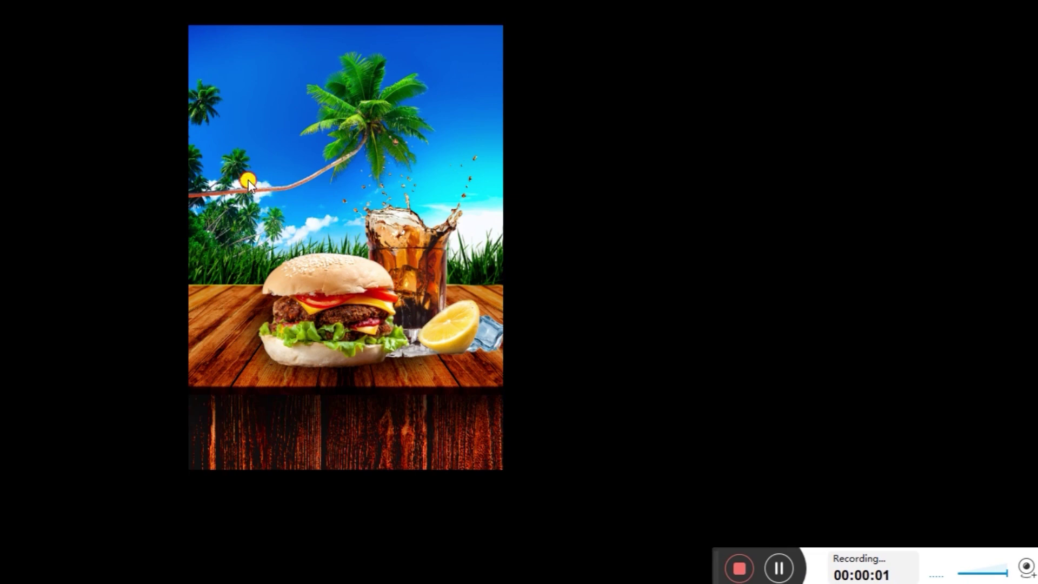
{"action": "left_click_drag", "start_coordinate": [297, 174], "coordinate": [374, 210]}
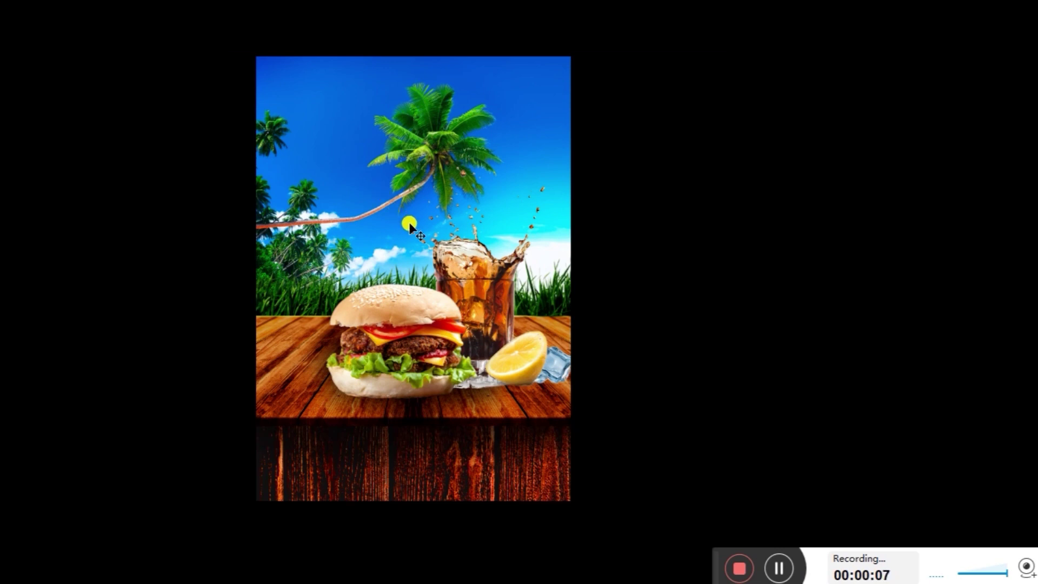
{"action": "scroll", "coordinate": [439, 217], "scroll_direction": "up", "scroll_amount": 1}
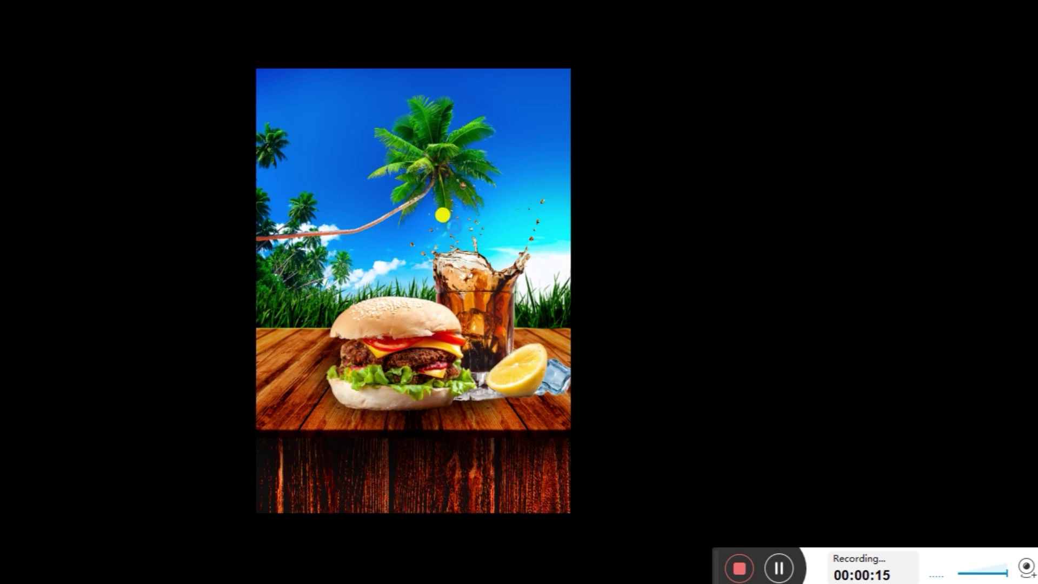
{"action": "key", "text": "ctrl+o"}
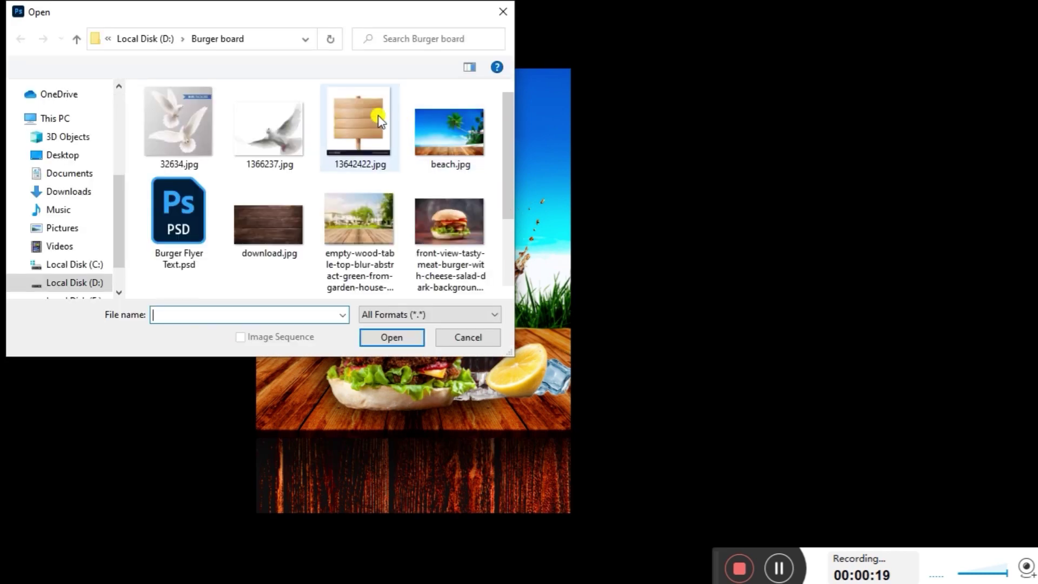
Open signboard image 13642422.jpg, marquee its watermark strip, and try Content-Aware Fill without applying it.
{"action": "double_click", "coordinate": [378, 120]}
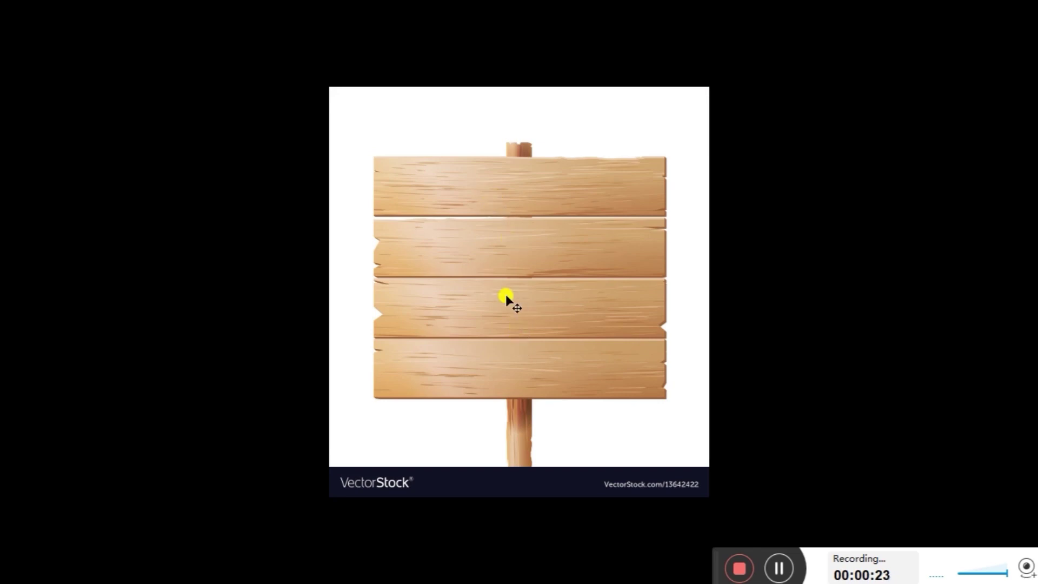
{"action": "mouse_move", "coordinate": [300, 459]}
{"action": "left_mouse_down"}
{"action": "mouse_move", "coordinate": [718, 576]}
{"action": "mouse_move", "coordinate": [709, 567]}
{"action": "left_mouse_up"}
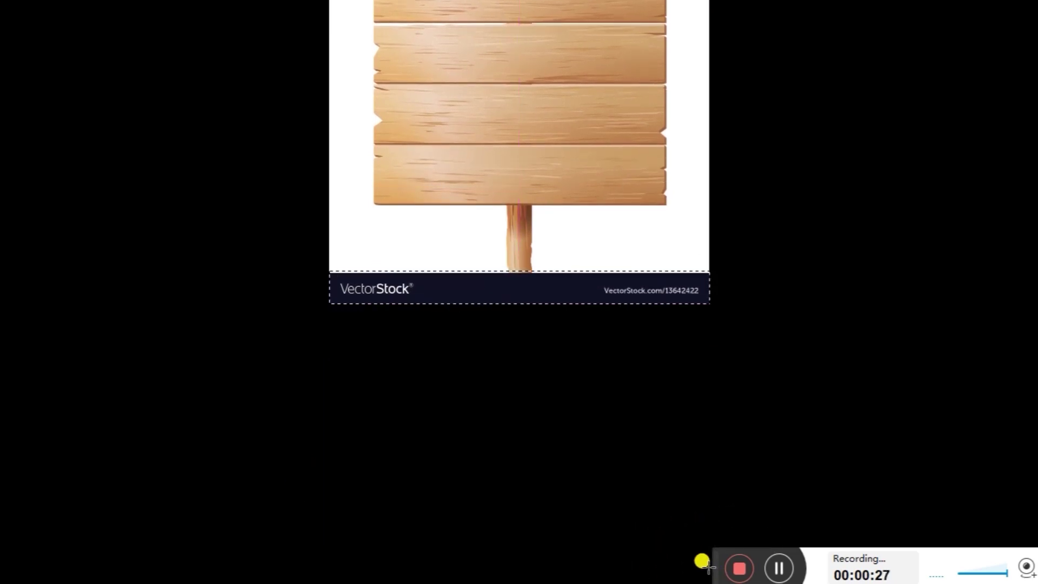
{"action": "key", "text": "shift+F5"}
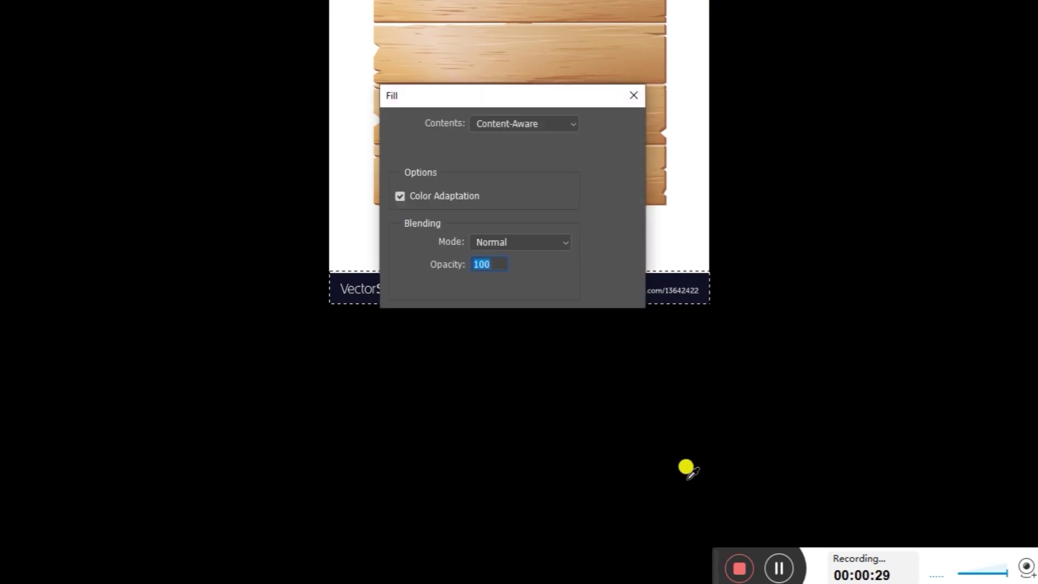
{"action": "left_click", "coordinate": [627, 123]}
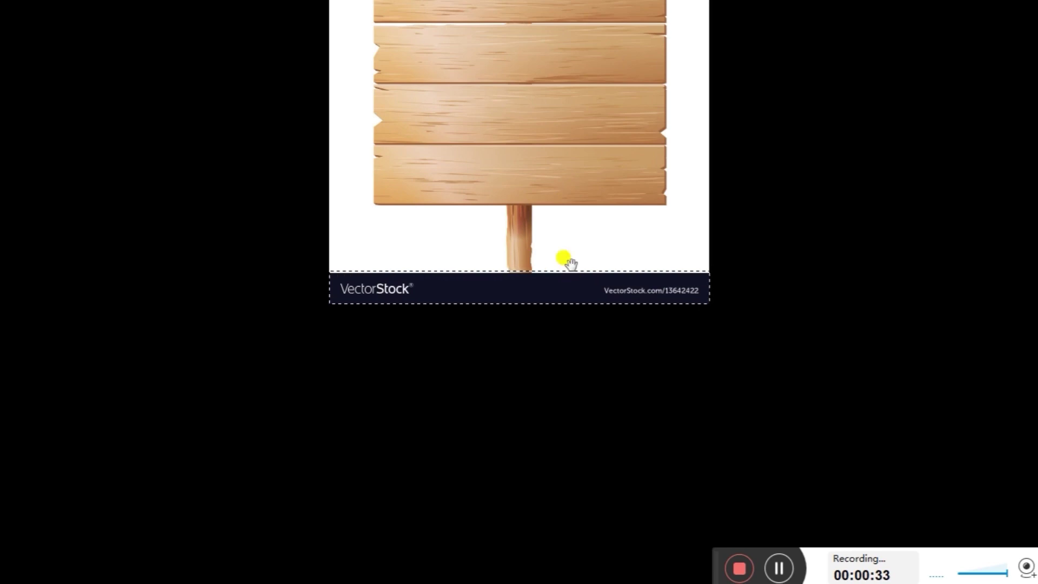
{"action": "scroll", "coordinate": [568, 271], "scroll_direction": "up", "scroll_amount": 5}
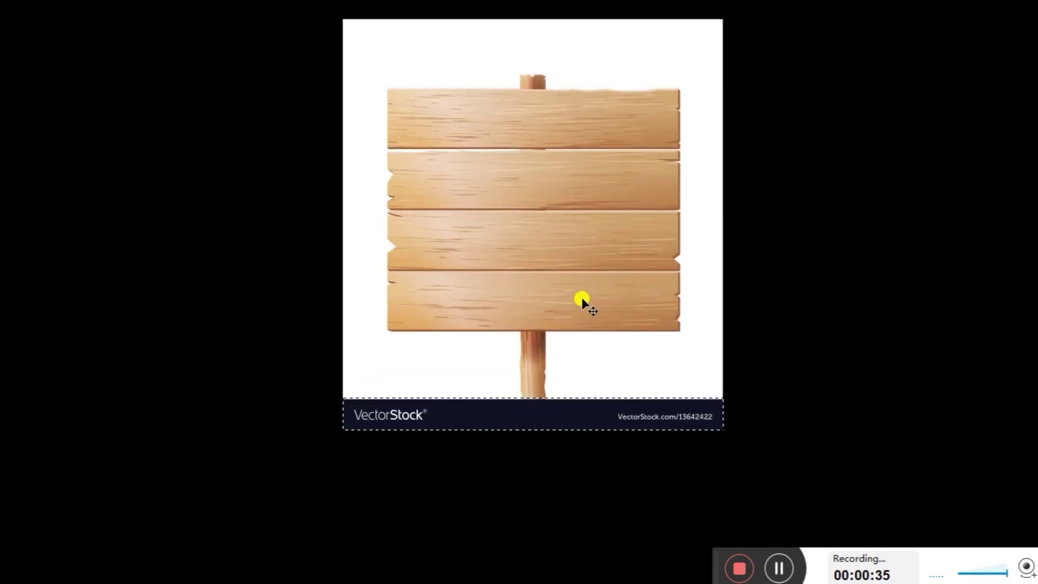
{"action": "key", "text": "shift+F5"}
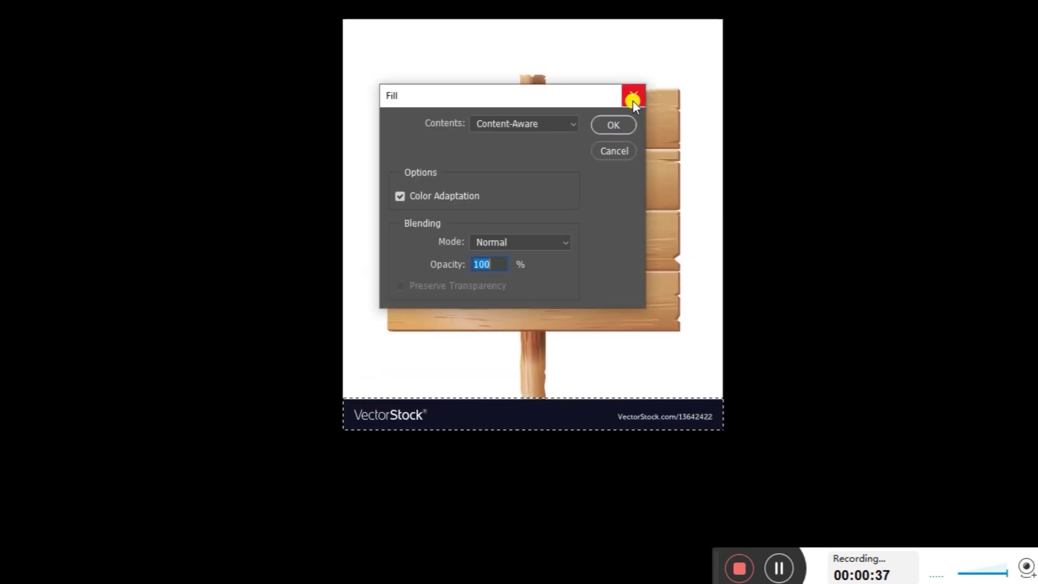
{"action": "left_click", "coordinate": [632, 98]}
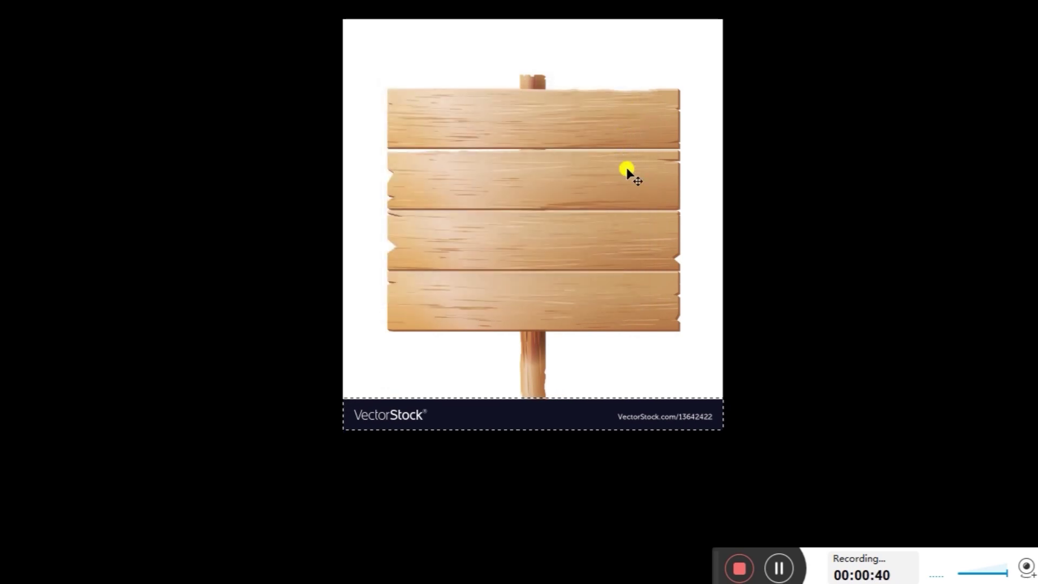
{"action": "left_click", "coordinate": [779, 568]}
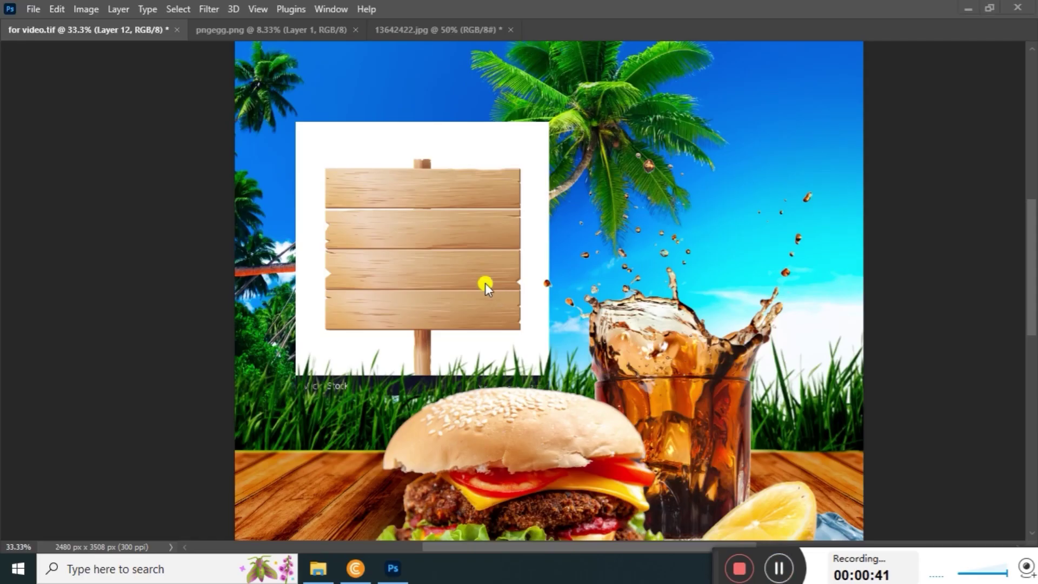
Delete the white backdrop around the wooden sign with the Magic Wand, feathering 1.8 px, then deselect.
{"action": "key", "text": "w"}
{"action": "left_click", "coordinate": [485, 160]}
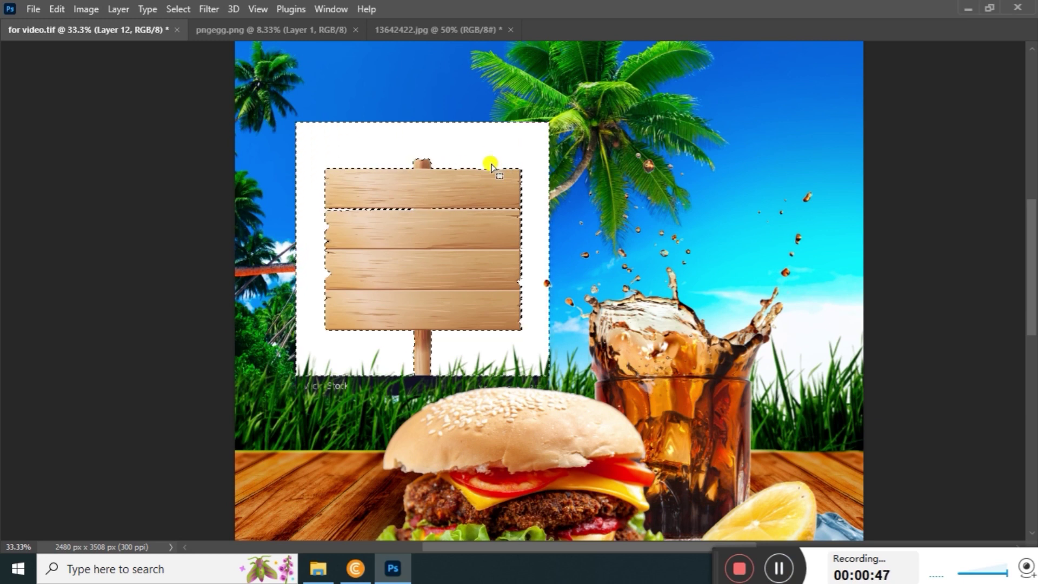
{"action": "key", "text": "Delete"}
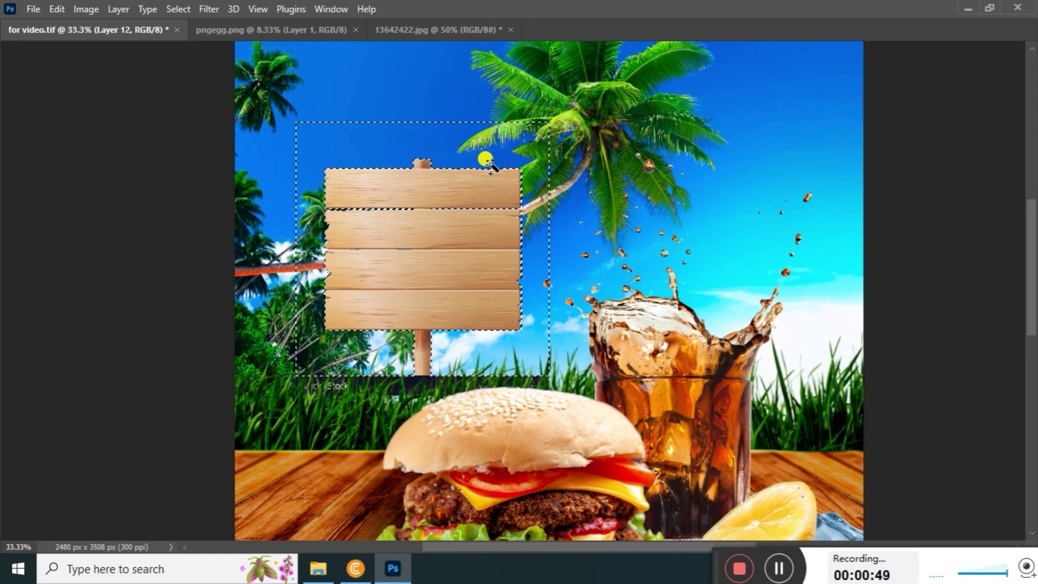
{"action": "key", "text": "shift+F6"}
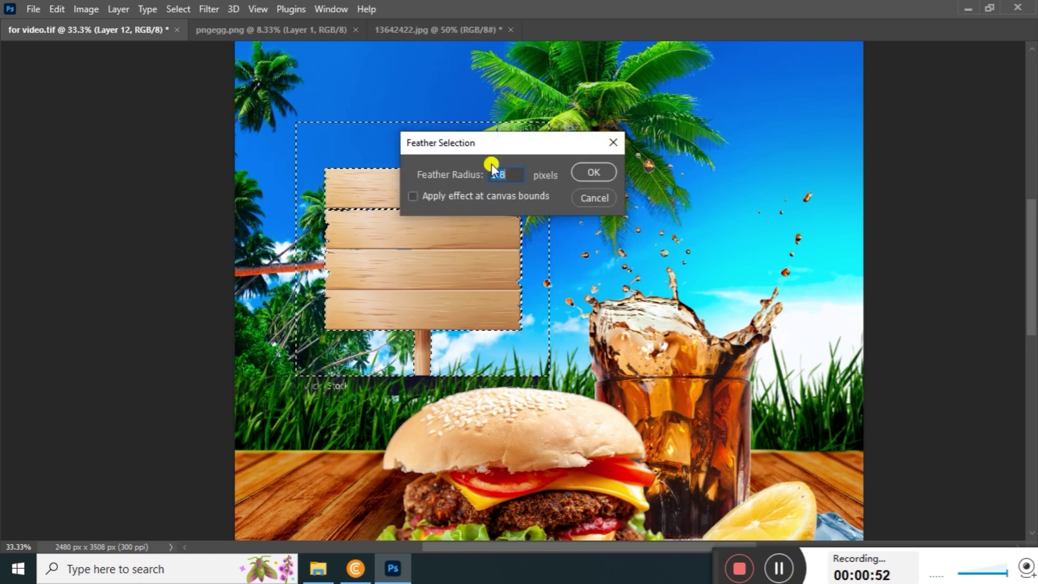
{"action": "left_click", "coordinate": [602, 172]}
{"action": "key", "text": "ctrl+d"}
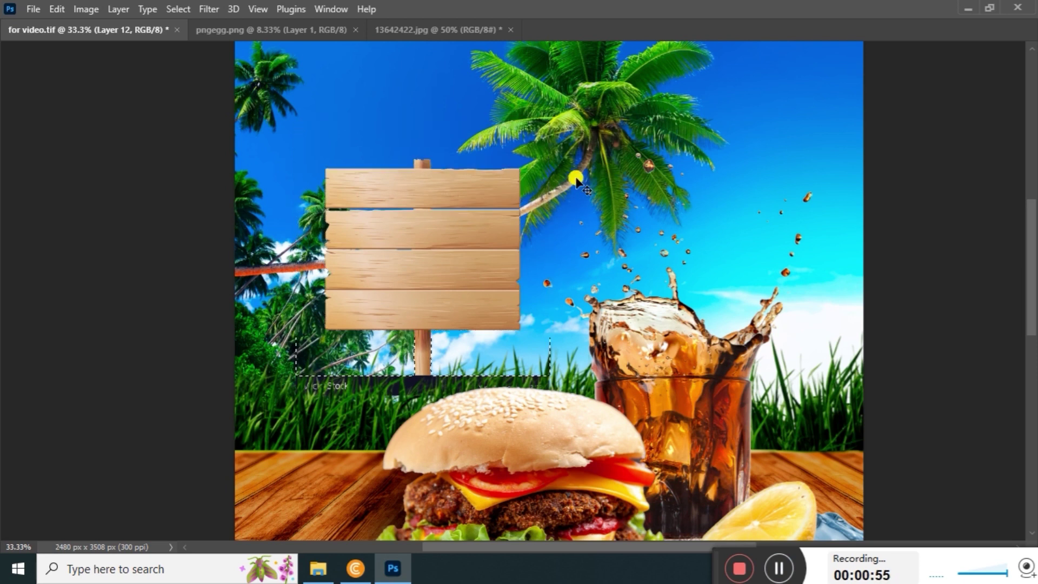
Make the sign's Layer 12 active and drag the wooden sign toward the left edge.
{"action": "right_click", "coordinate": [465, 183]}
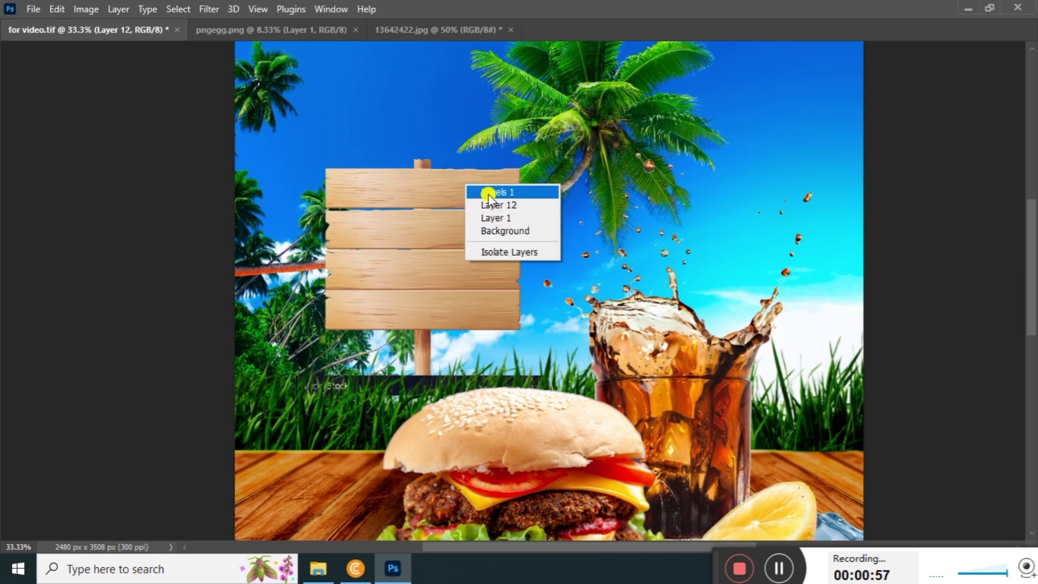
{"action": "left_click", "coordinate": [489, 195]}
{"action": "right_click", "coordinate": [491, 190]}
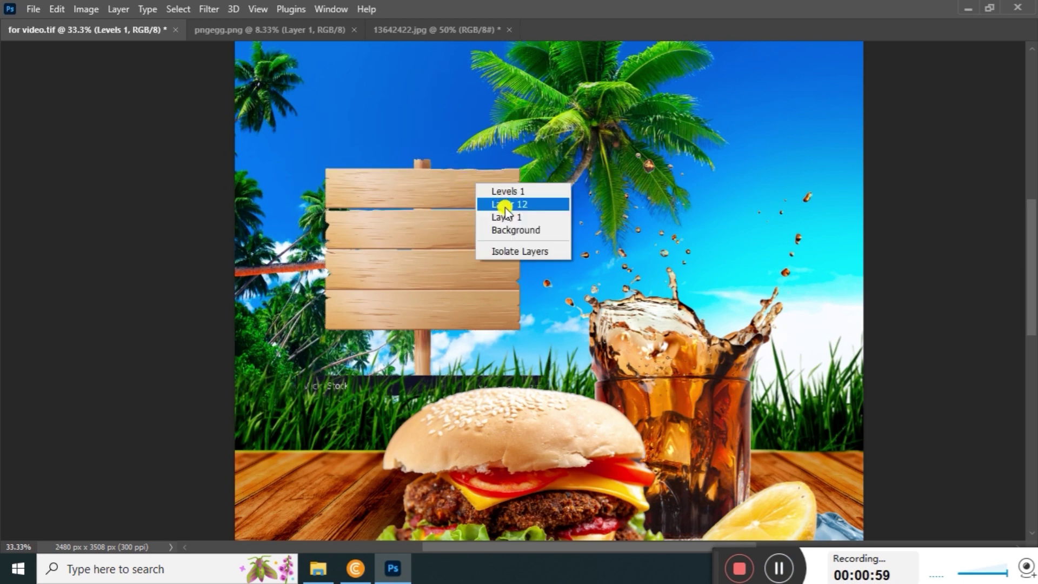
{"action": "left_click", "coordinate": [502, 203]}
{"action": "left_click_drag", "start_coordinate": [461, 222], "coordinate": [430, 245]}
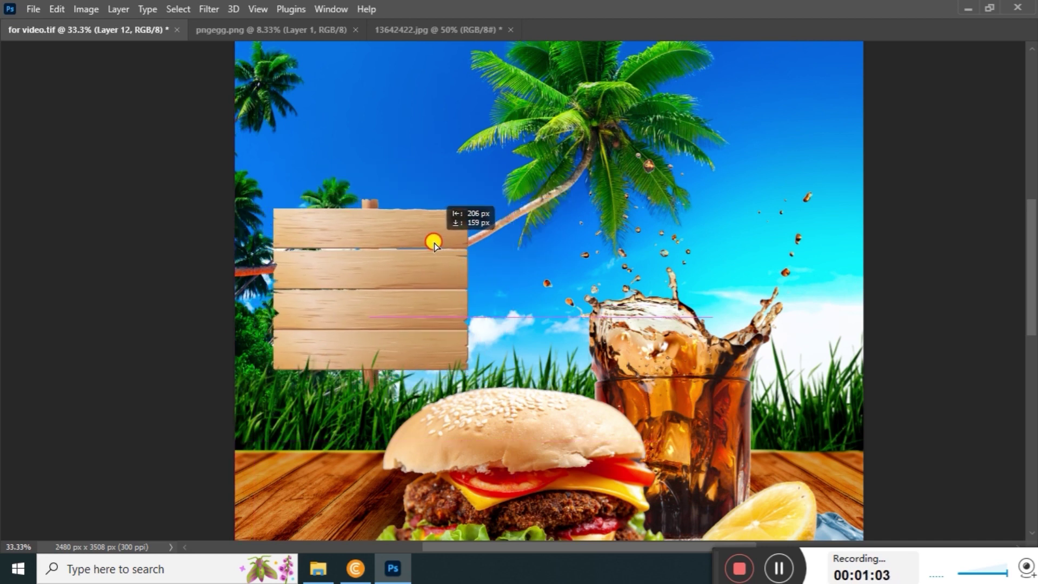
{"action": "left_click_drag", "start_coordinate": [430, 244], "coordinate": [434, 238]}
{"action": "left_click_drag", "start_coordinate": [526, 241], "coordinate": [481, 222]}
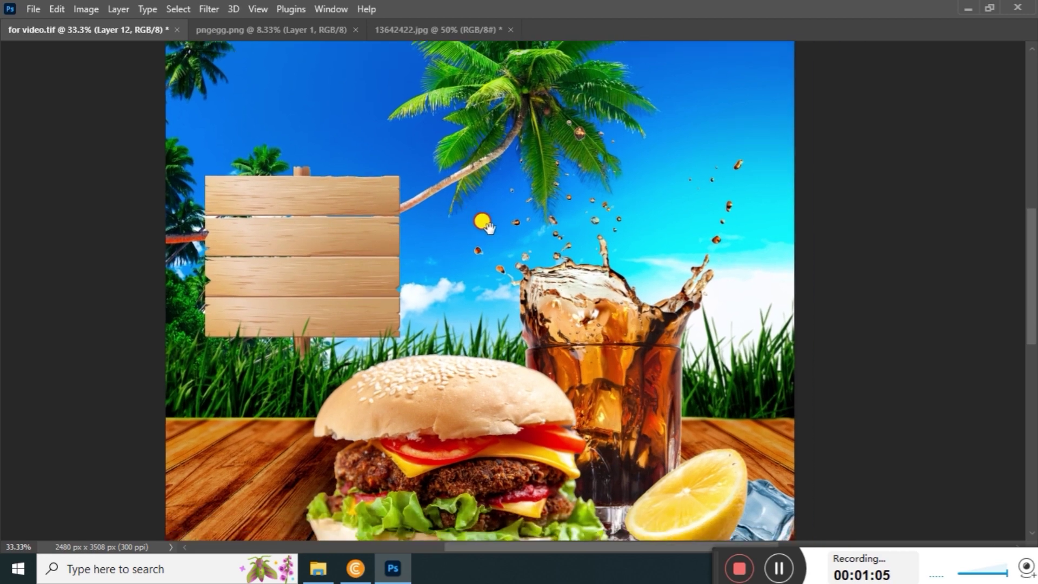
{"action": "left_click_drag", "start_coordinate": [381, 252], "coordinate": [358, 252]}
{"action": "mouse_move", "coordinate": [609, 268]}
{"action": "left_mouse_down"}
{"action": "mouse_move", "coordinate": [588, 280]}
{"action": "mouse_move", "coordinate": [585, 227]}
{"action": "left_mouse_up"}
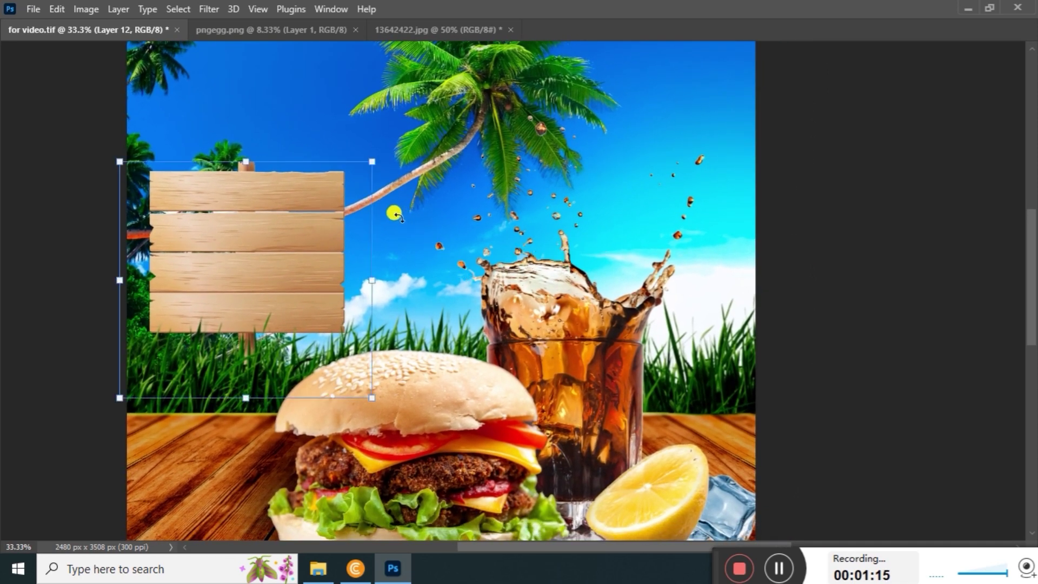
Enlarge the sign slightly from its corner, reposition it and commit the transform.
{"action": "left_click_drag", "start_coordinate": [371, 159], "coordinate": [379, 155]}
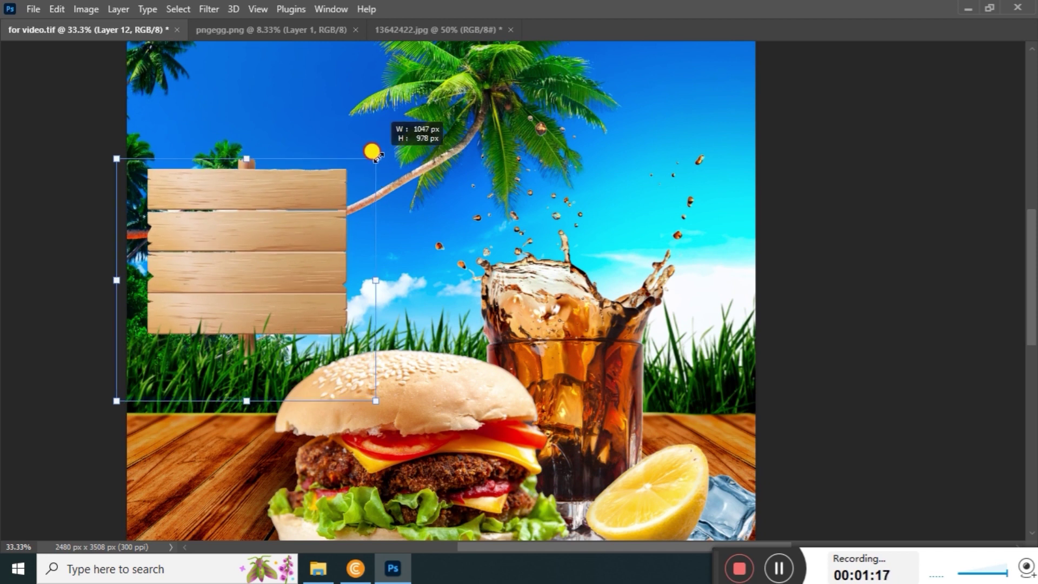
{"action": "left_click_drag", "start_coordinate": [348, 243], "coordinate": [403, 248]}
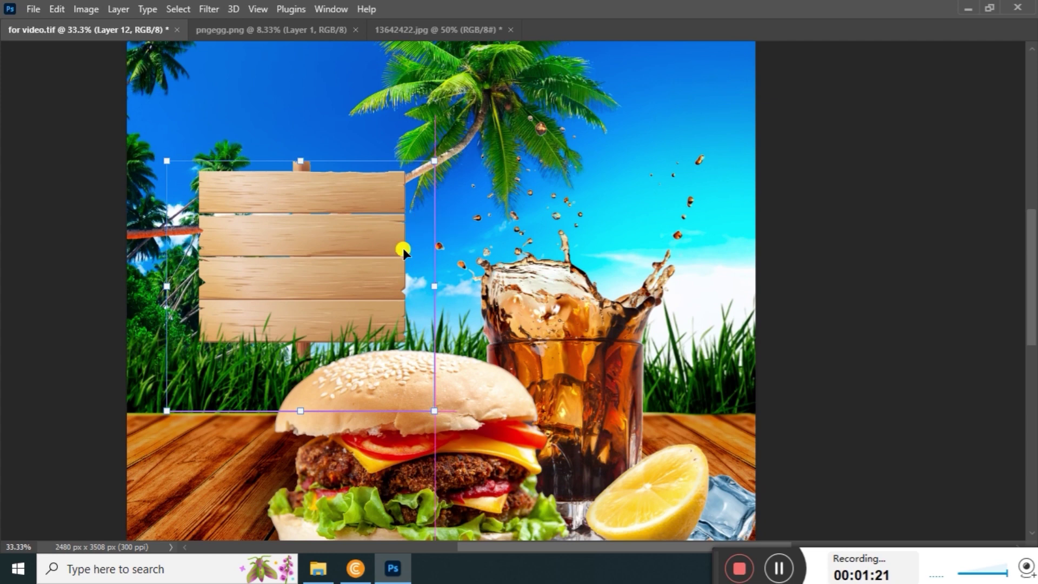
{"action": "key", "text": "Return"}
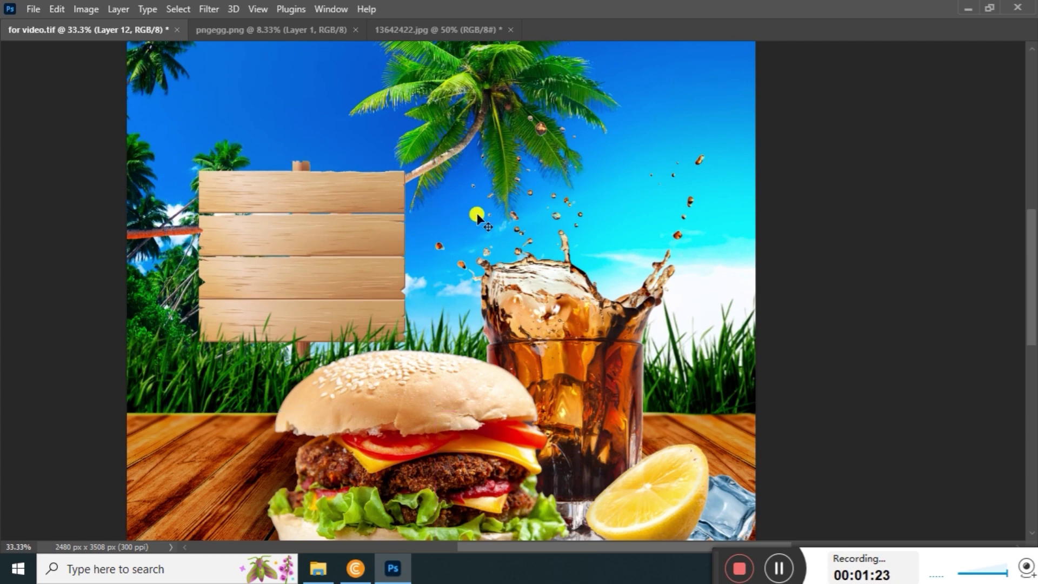
{"action": "left_click_drag", "start_coordinate": [622, 268], "coordinate": [474, 238]}
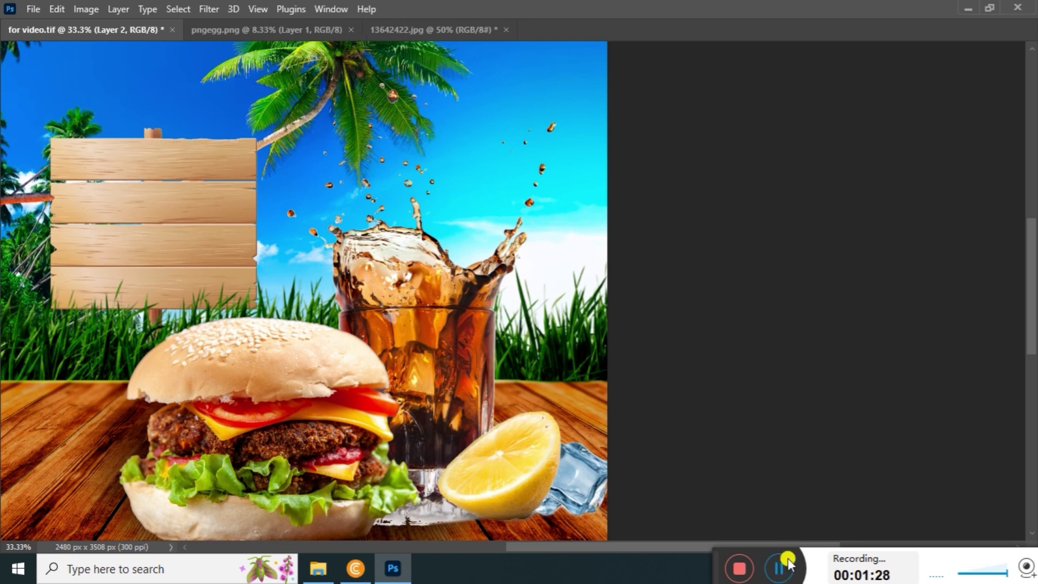
Switch to full-screen view and start a text line on the sign's top plank.
{"action": "left_click", "coordinate": [779, 572]}
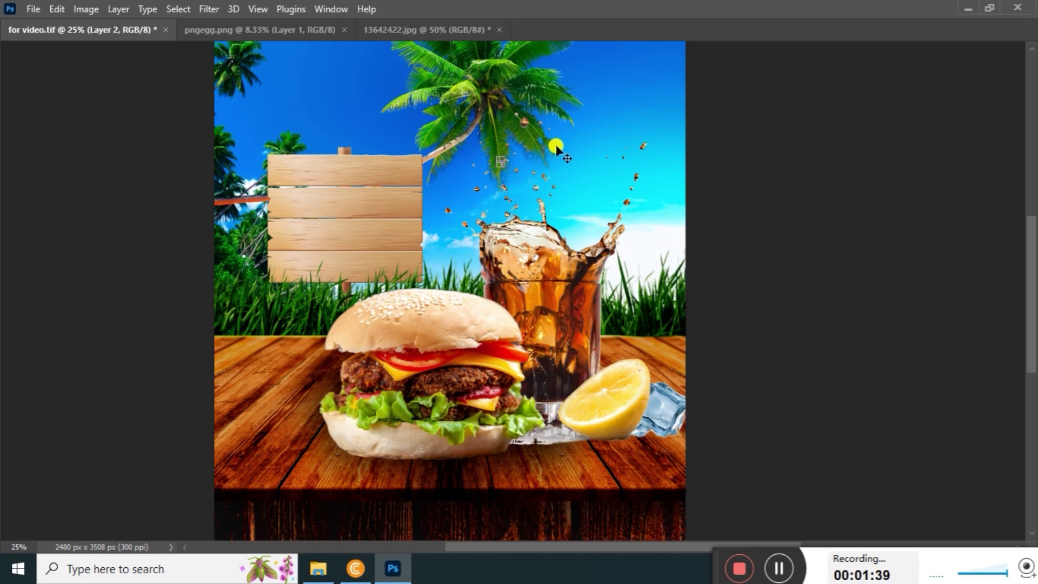
{"action": "key", "text": "f"}
{"action": "key", "text": "f"}
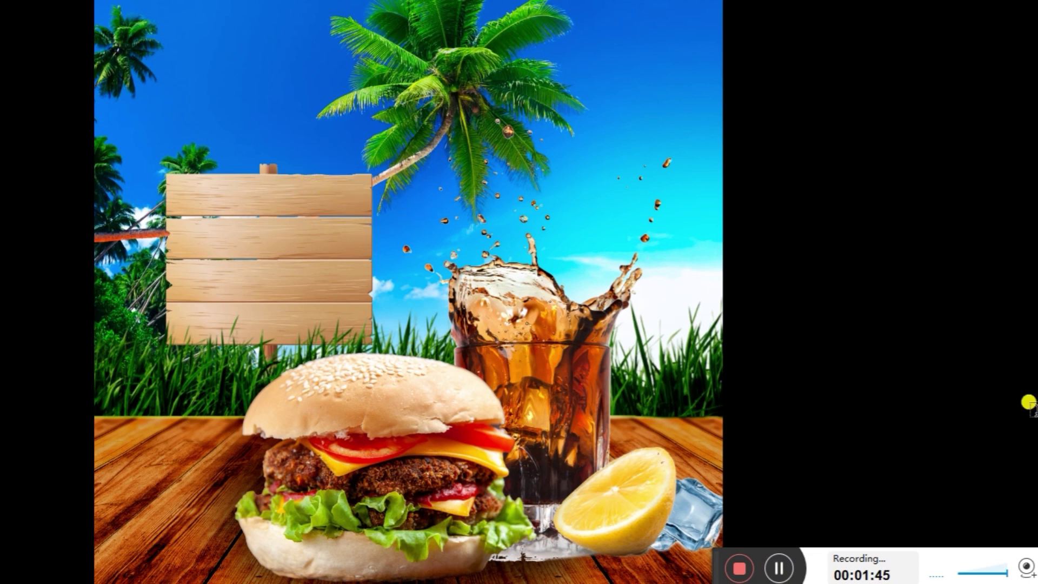
{"action": "left_click", "coordinate": [332, 193]}
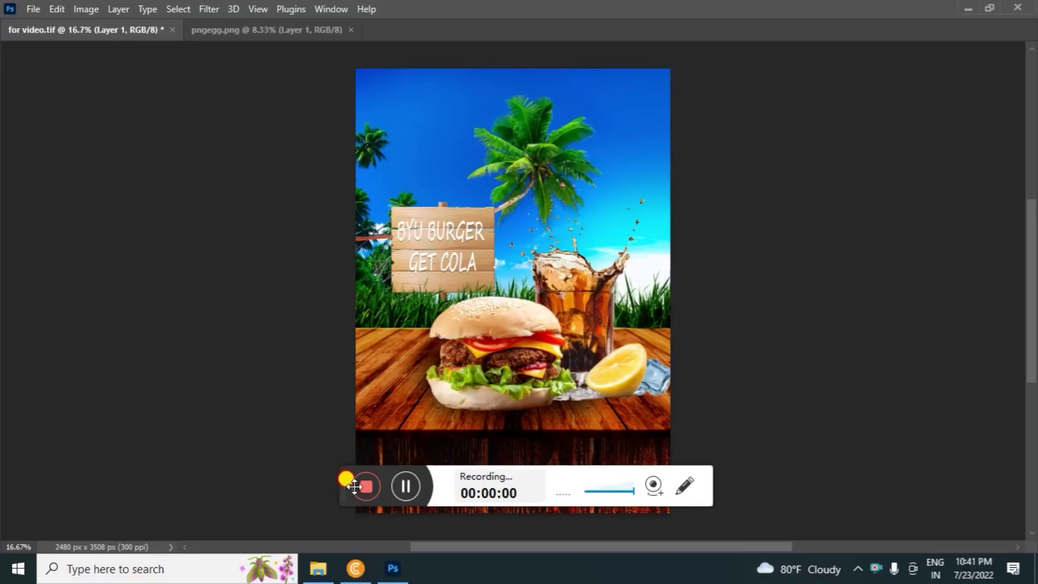
{"action": "left_click_drag", "start_coordinate": [332, 474], "coordinate": [689, 534]}
{"action": "scroll", "coordinate": [580, 404], "scroll_direction": "up", "scroll_amount": 2}
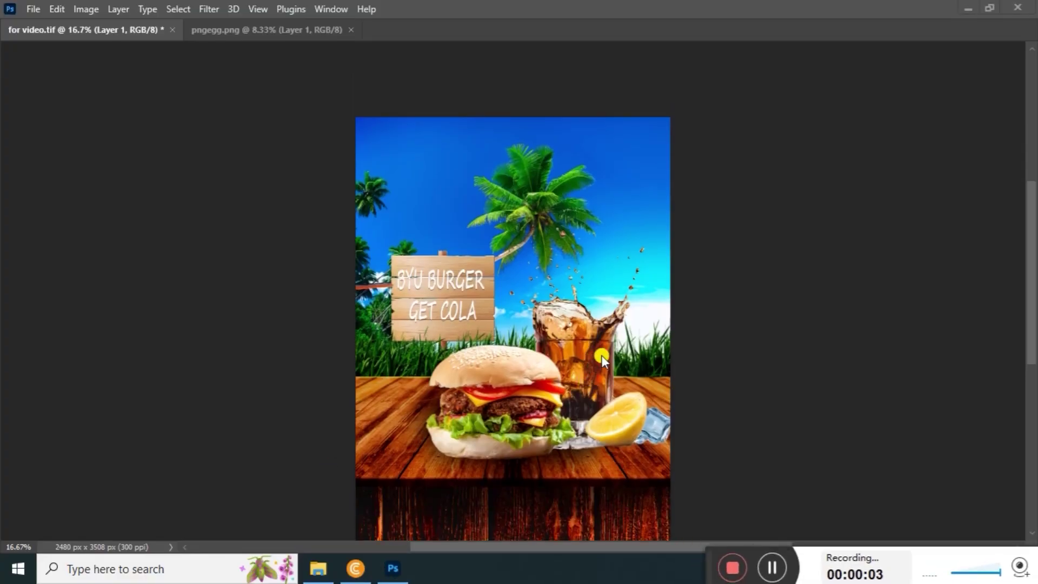
{"action": "scroll", "coordinate": [622, 301], "scroll_direction": "up", "scroll_amount": 1}
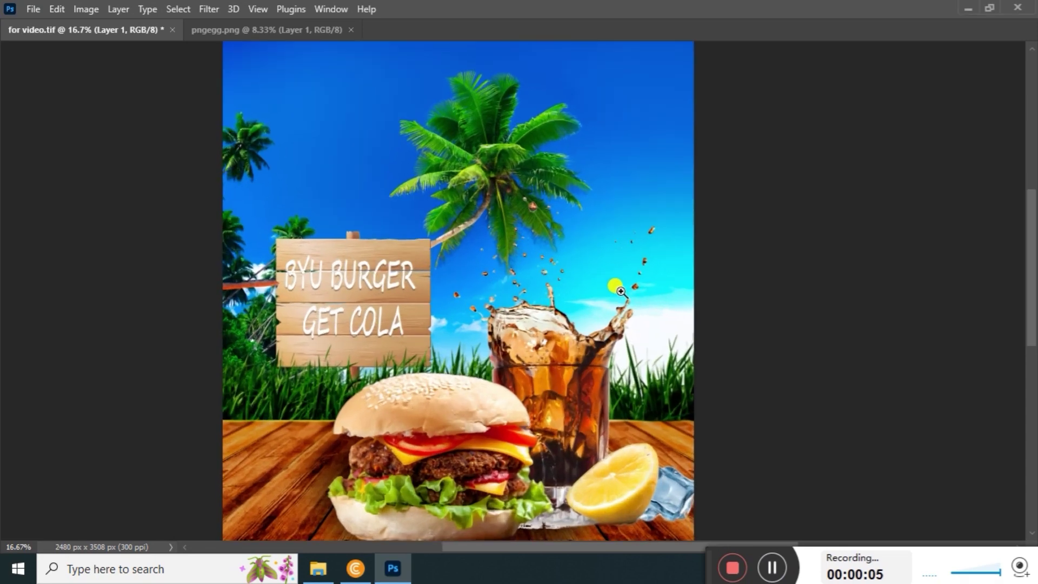
{"action": "scroll", "coordinate": [629, 245], "scroll_direction": "down", "scroll_amount": 2}
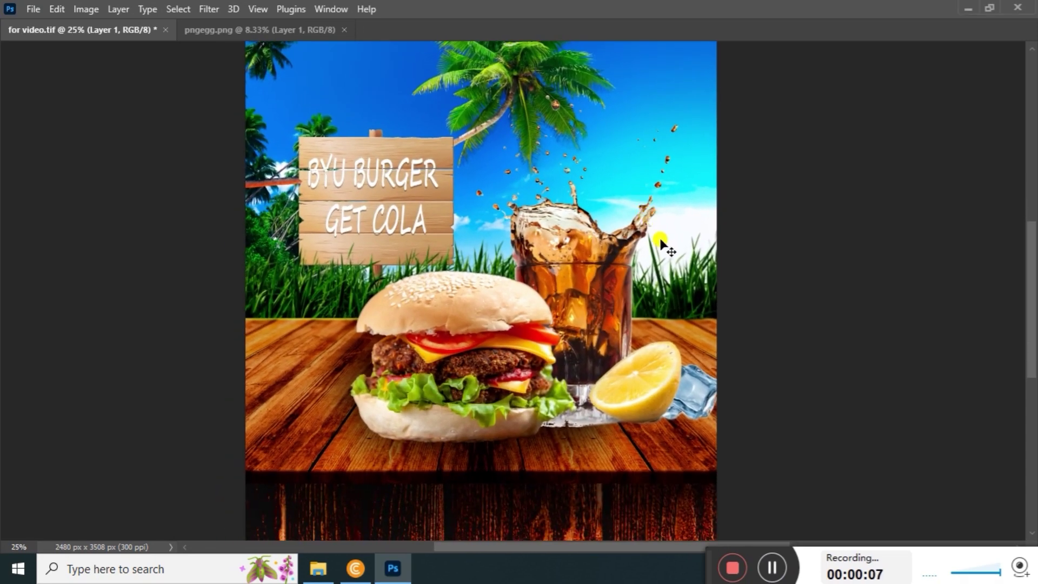
{"action": "scroll", "coordinate": [633, 250], "scroll_direction": "down", "scroll_amount": 1}
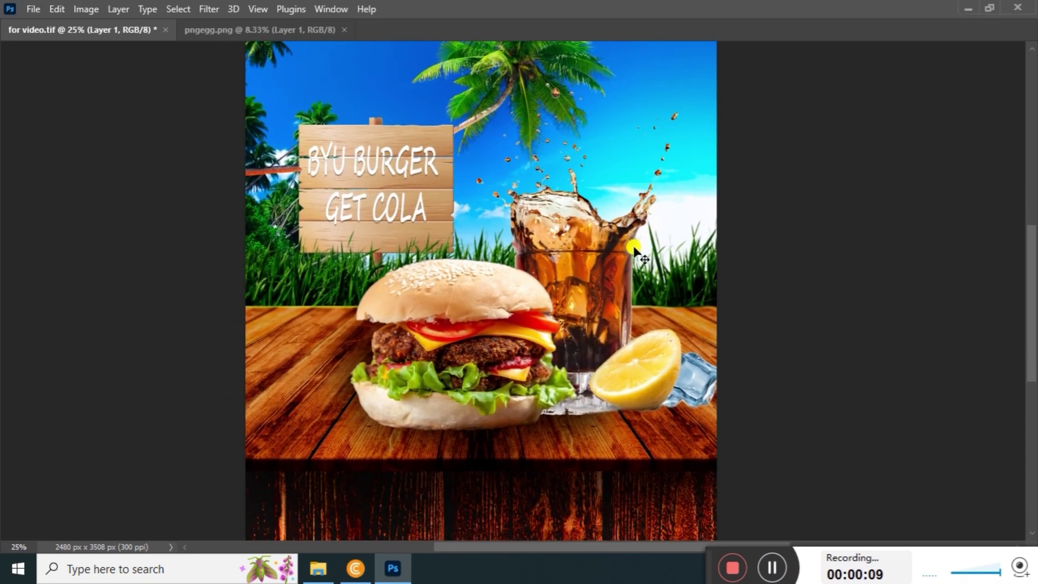
{"action": "scroll", "coordinate": [637, 243], "scroll_direction": "up", "scroll_amount": 1}
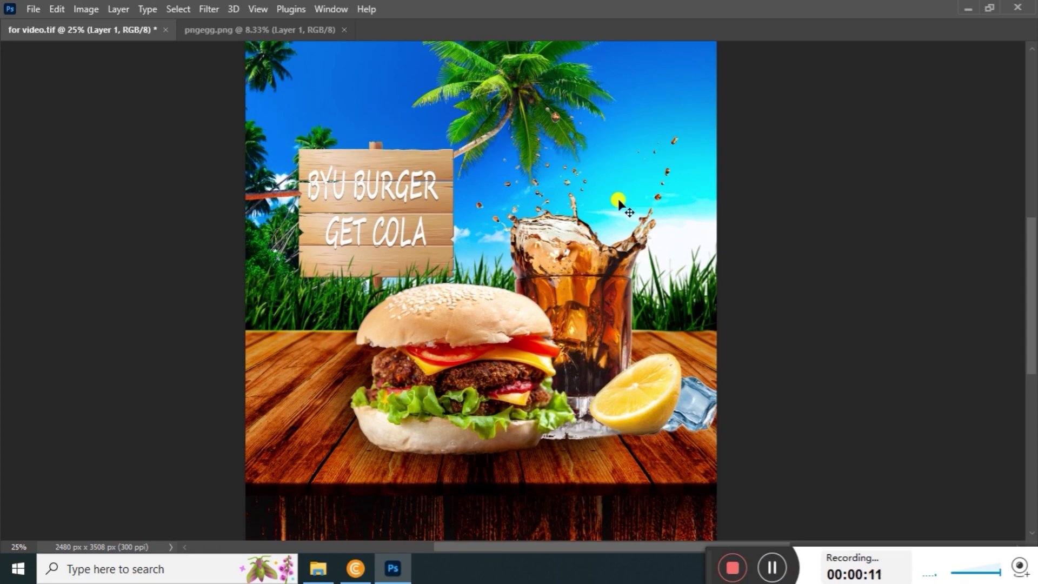
{"action": "scroll", "coordinate": [661, 157], "scroll_direction": "down", "scroll_amount": 1}
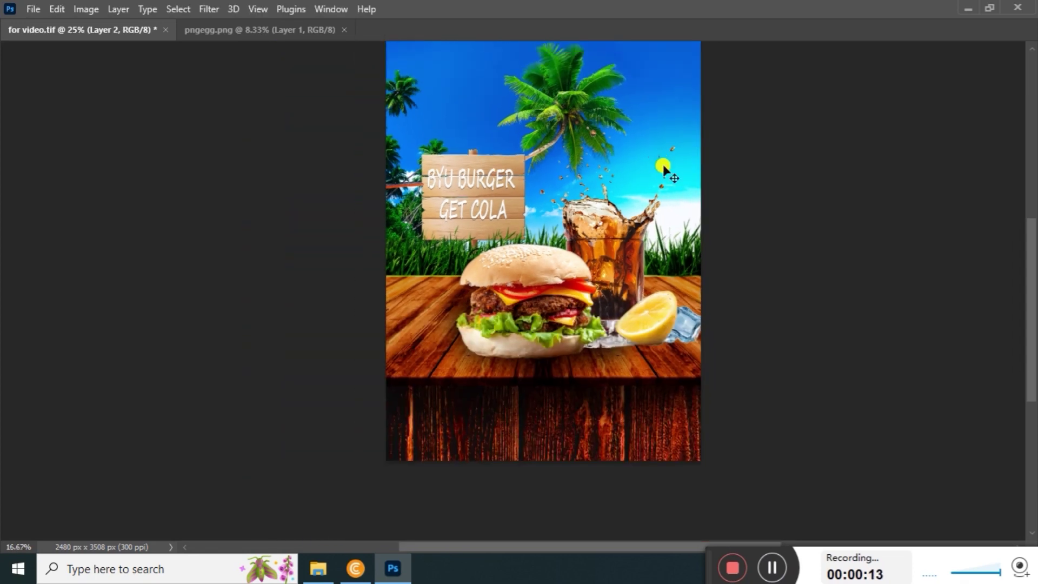
{"action": "left_click_drag", "start_coordinate": [636, 199], "coordinate": [610, 203]}
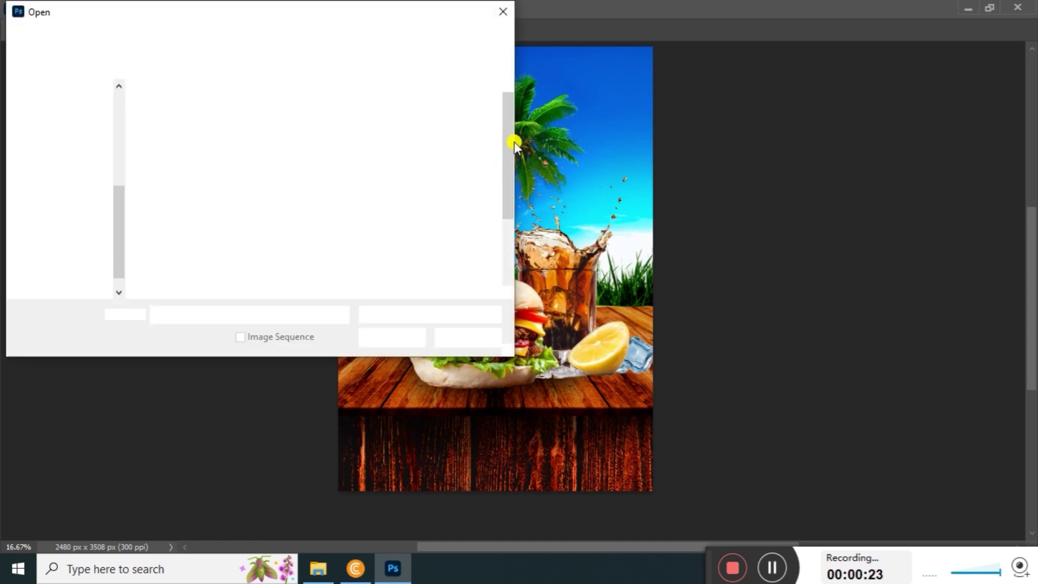
Open Burger Flyer Text.psd, select its text layout and drag the layers onto the burger flyer.
{"action": "mouse_move", "coordinate": [508, 137]}
{"action": "left_mouse_down"}
{"action": "mouse_move", "coordinate": [522, 203]}
{"action": "mouse_move", "coordinate": [520, 162]}
{"action": "left_mouse_up"}
{"action": "double_click", "coordinate": [199, 190]}
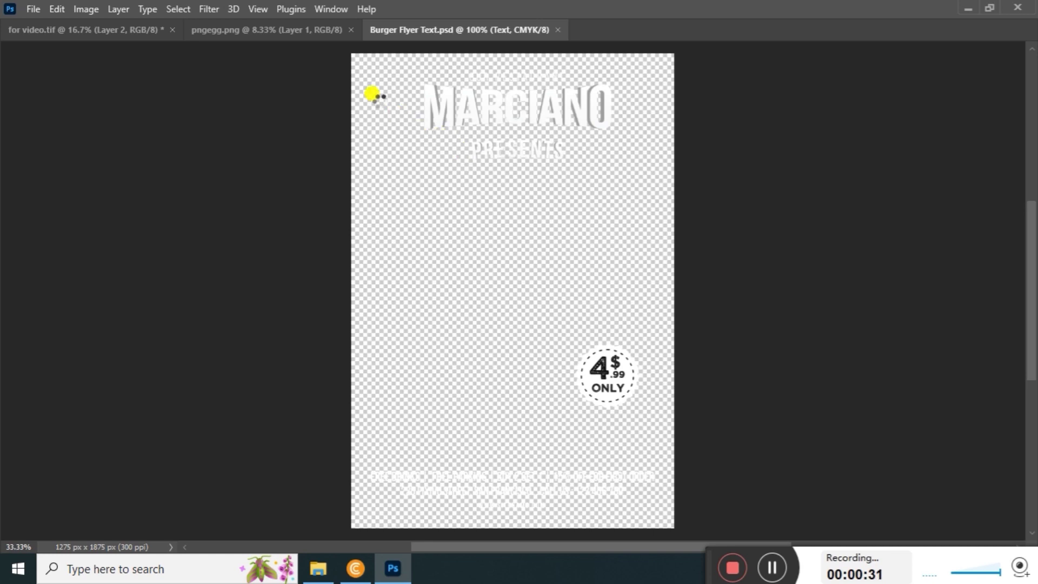
{"action": "mouse_move", "coordinate": [336, 50]}
{"action": "left_mouse_down"}
{"action": "mouse_move", "coordinate": [683, 479]}
{"action": "mouse_move", "coordinate": [674, 523]}
{"action": "left_mouse_up"}
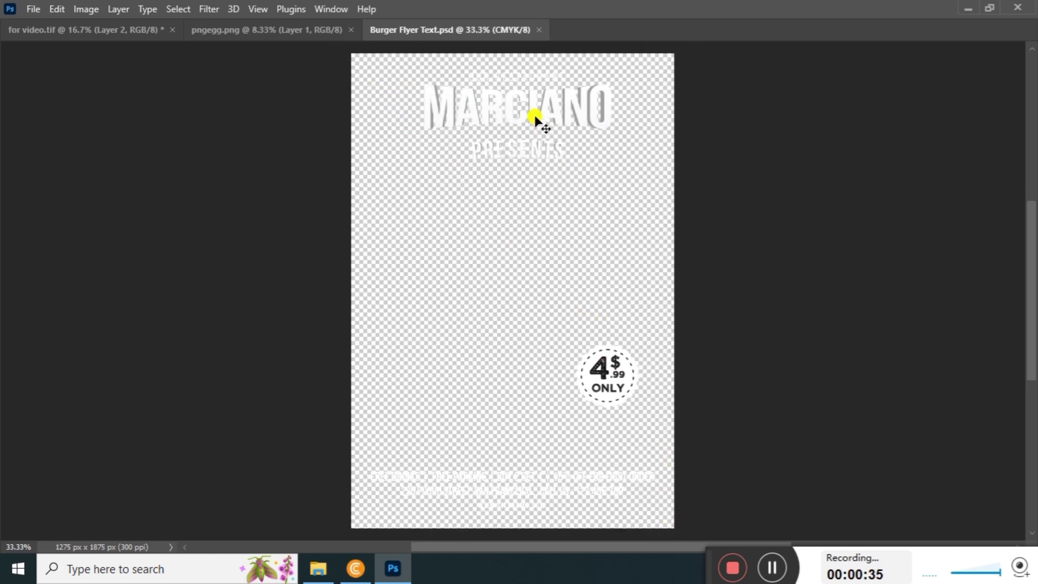
{"action": "left_click_drag", "start_coordinate": [535, 117], "coordinate": [200, 47]}
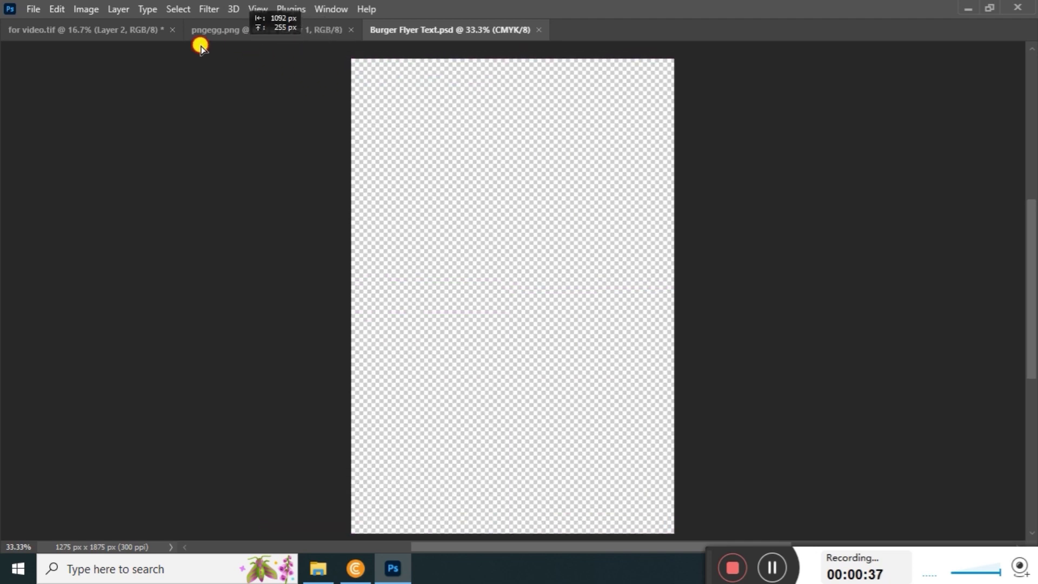
{"action": "mouse_move", "coordinate": [200, 46]}
{"action": "left_mouse_down"}
{"action": "mouse_move", "coordinate": [494, 252]}
{"action": "mouse_move", "coordinate": [480, 241]}
{"action": "left_mouse_up"}
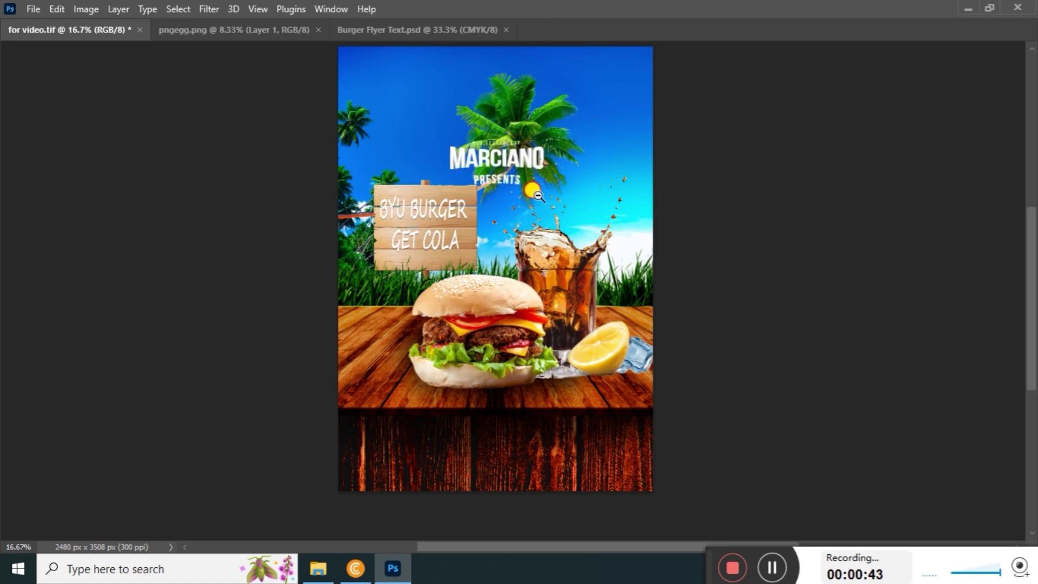
Dismiss the missing-fonts warning and scale the dropped title, 4.99 badge and footer text to fit the page.
{"action": "scroll", "coordinate": [551, 199], "scroll_direction": "down", "scroll_amount": 1}
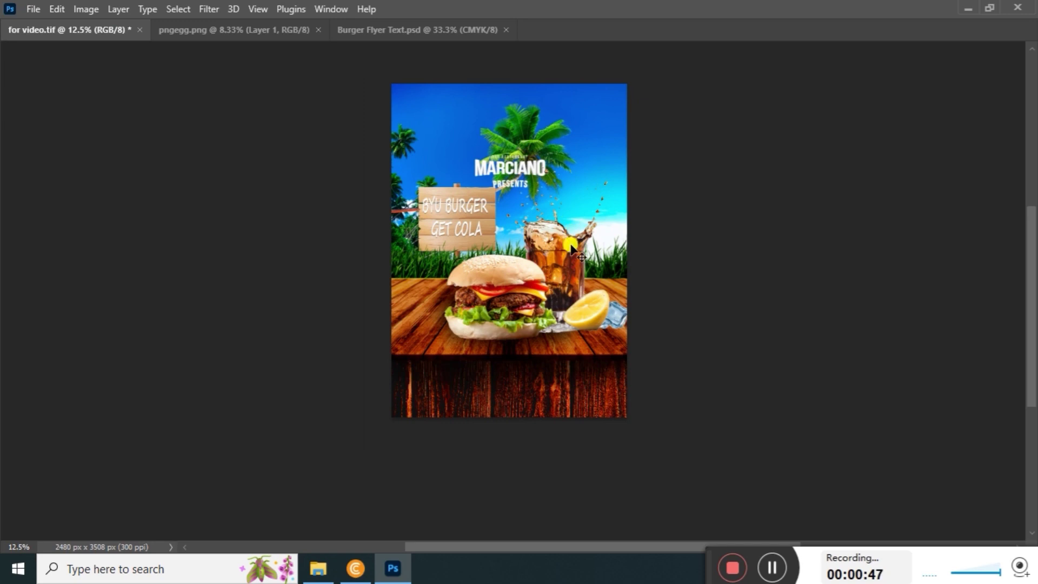
{"action": "left_click", "coordinate": [571, 248]}
{"action": "left_click", "coordinate": [658, 279]}
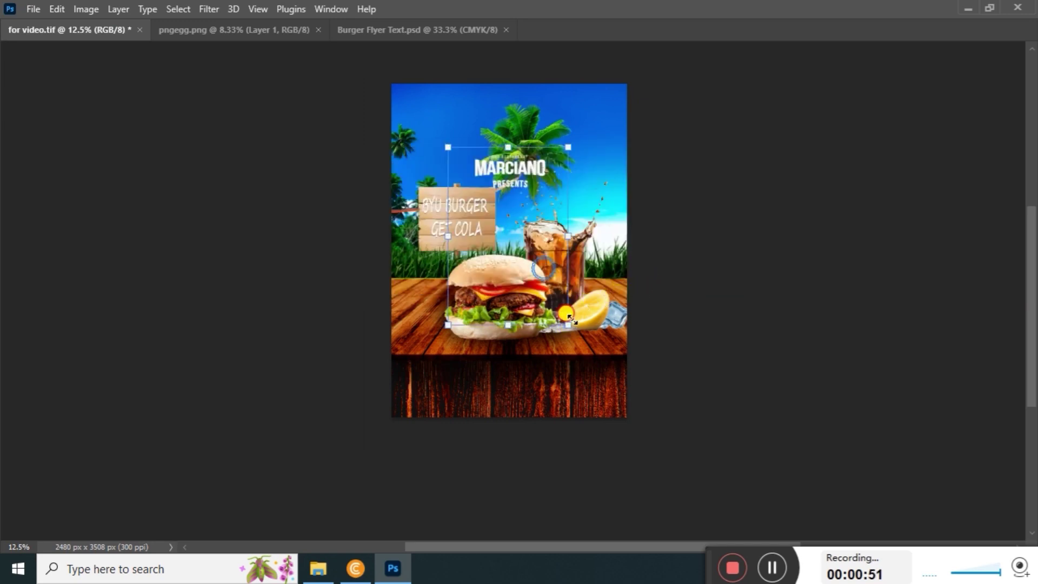
{"action": "left_click_drag", "start_coordinate": [569, 323], "coordinate": [624, 407]}
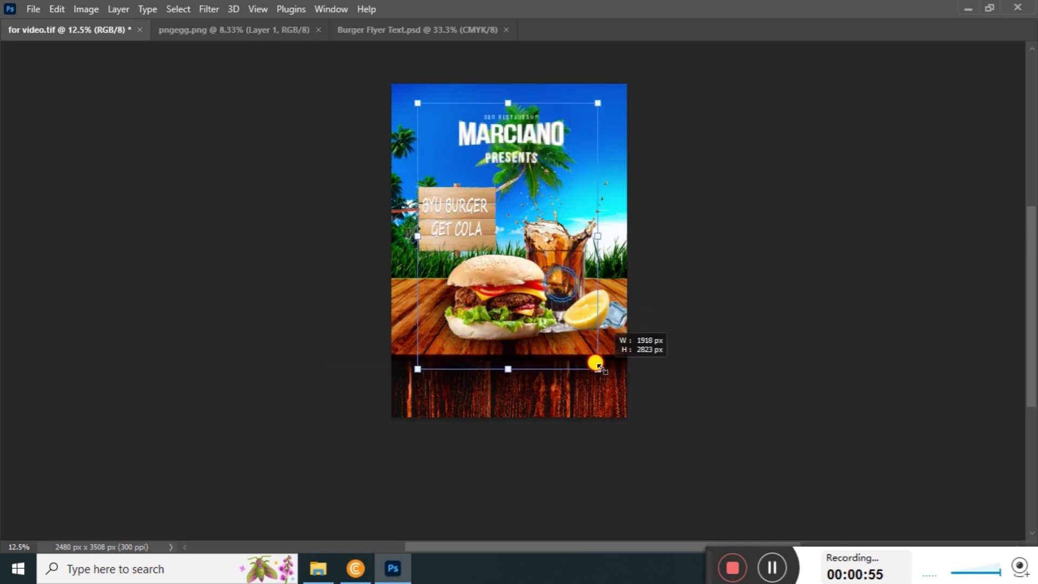
{"action": "left_click_drag", "start_coordinate": [594, 366], "coordinate": [593, 370]}
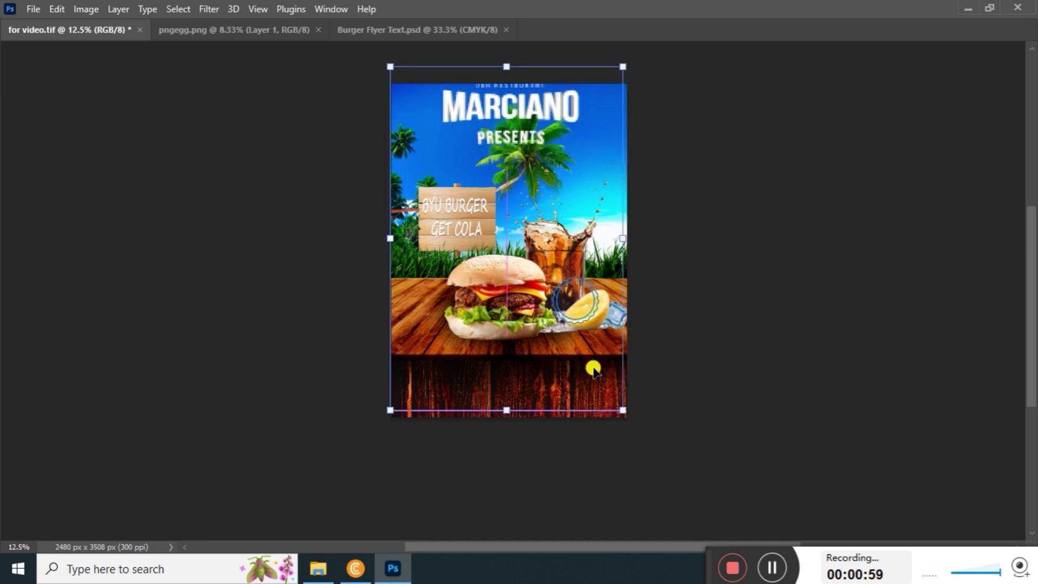
{"action": "left_click_drag", "start_coordinate": [622, 412], "coordinate": [605, 386]}
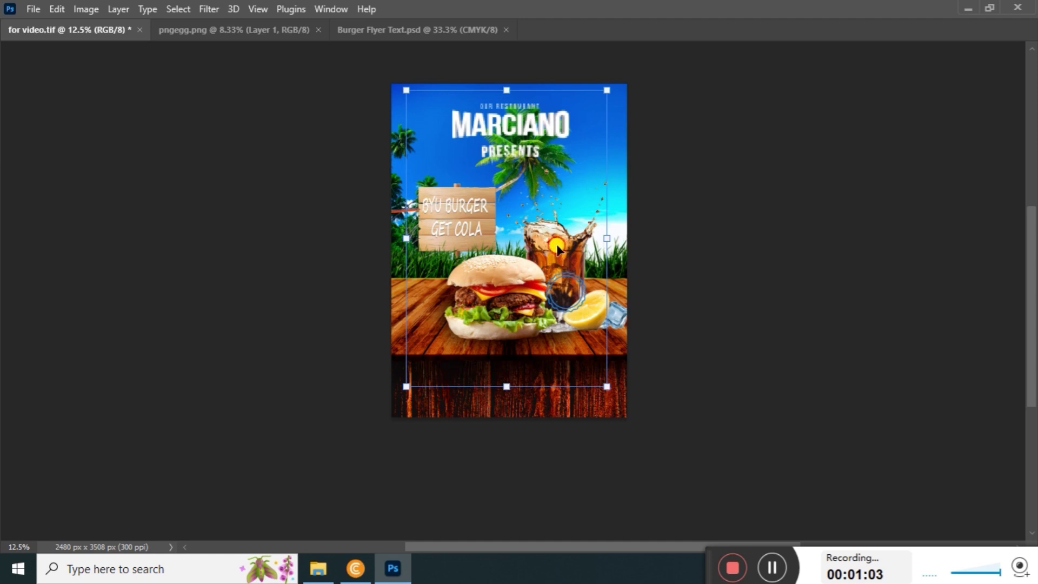
{"action": "mouse_move", "coordinate": [557, 248]}
{"action": "left_mouse_down"}
{"action": "mouse_move", "coordinate": [550, 265]}
{"action": "mouse_move", "coordinate": [559, 254]}
{"action": "left_mouse_up"}
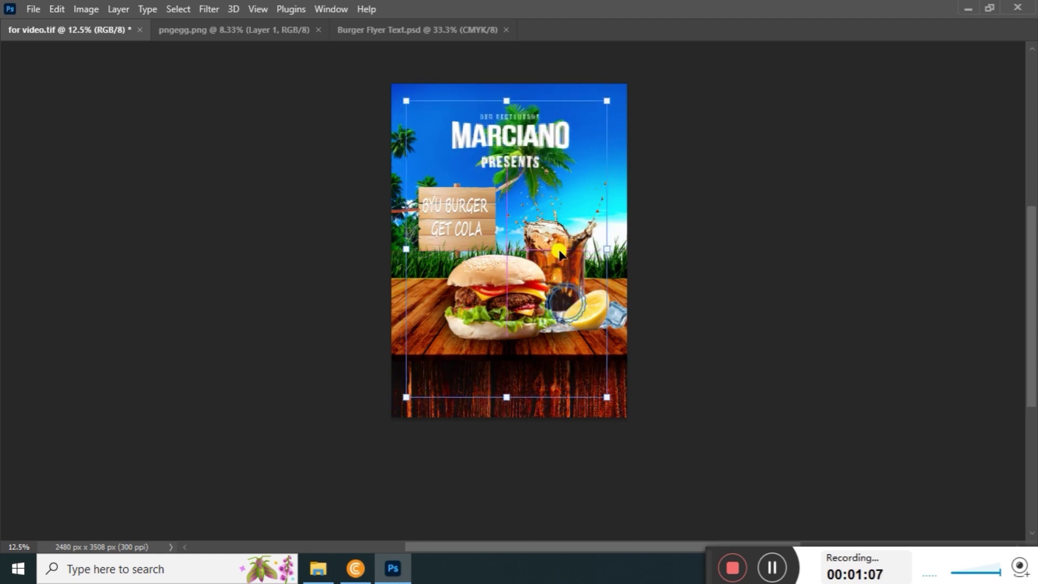
{"action": "key", "text": "Return"}
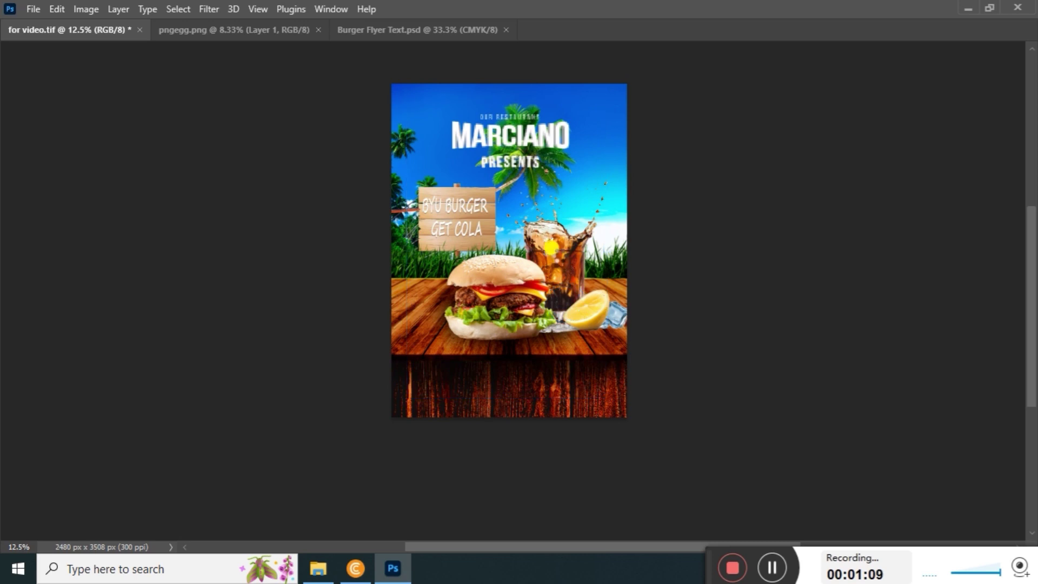
{"action": "key", "text": "ctrl+v"}
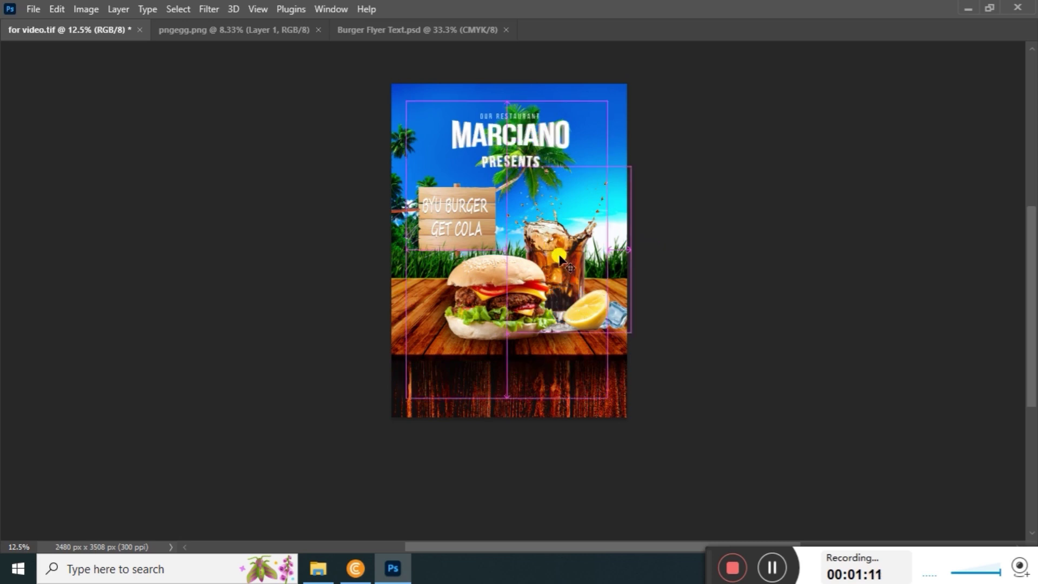
{"action": "scroll", "coordinate": [549, 279], "scroll_direction": "up", "scroll_amount": 1}
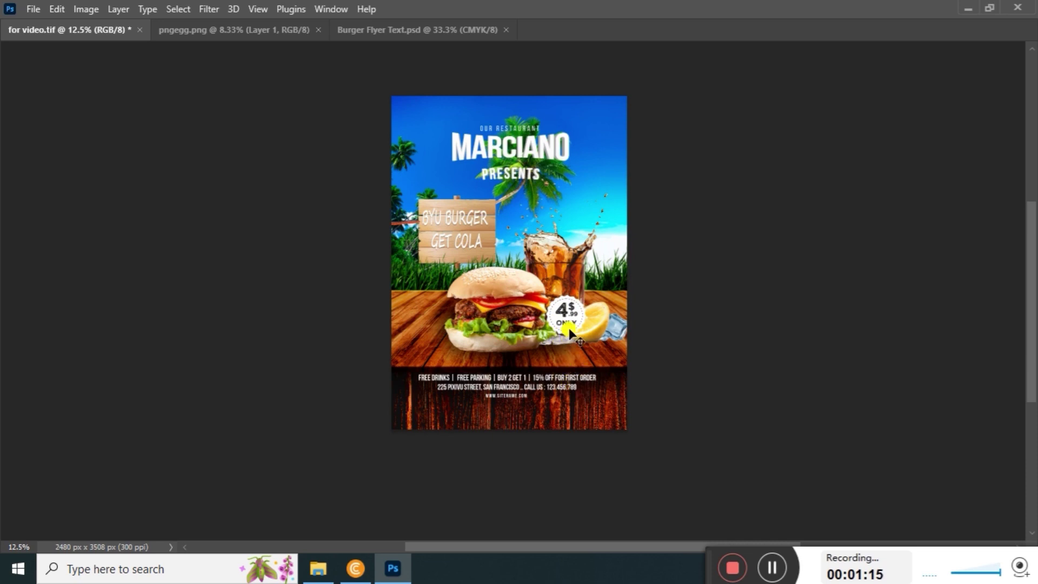
Inspect the price badge up close and nudge the text overlay slightly upward.
{"action": "left_click", "coordinate": [576, 307]}
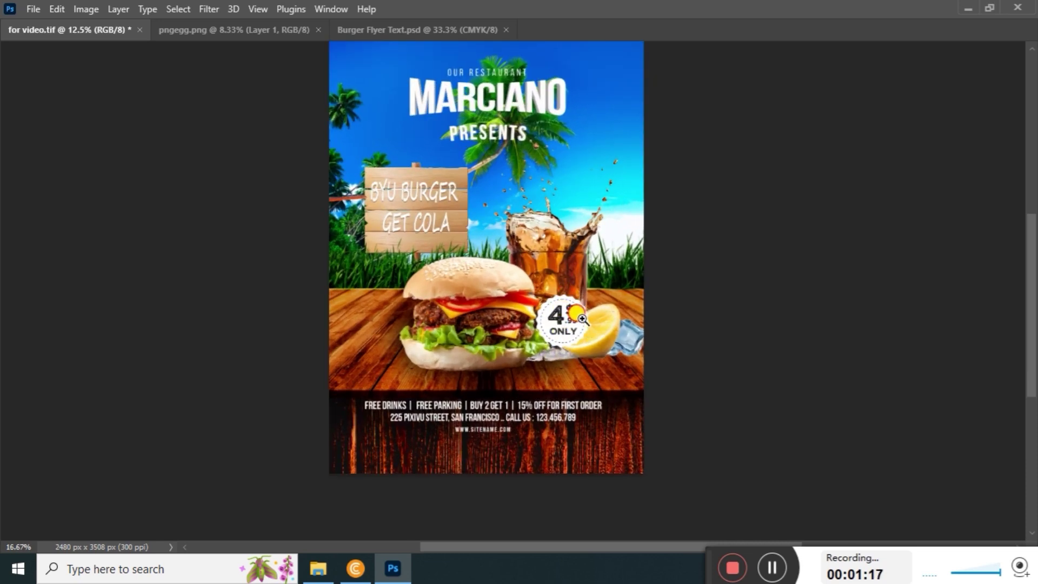
{"action": "left_click_drag", "start_coordinate": [579, 342], "coordinate": [584, 318]}
{"action": "left_click", "coordinate": [570, 303], "text": "alt"}
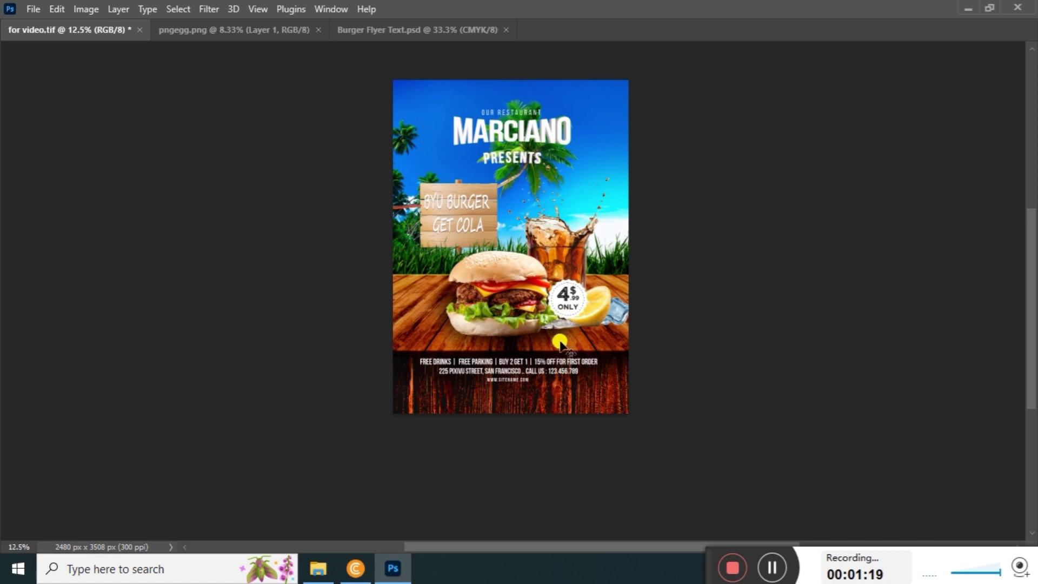
{"action": "key", "text": "ctrl+z"}
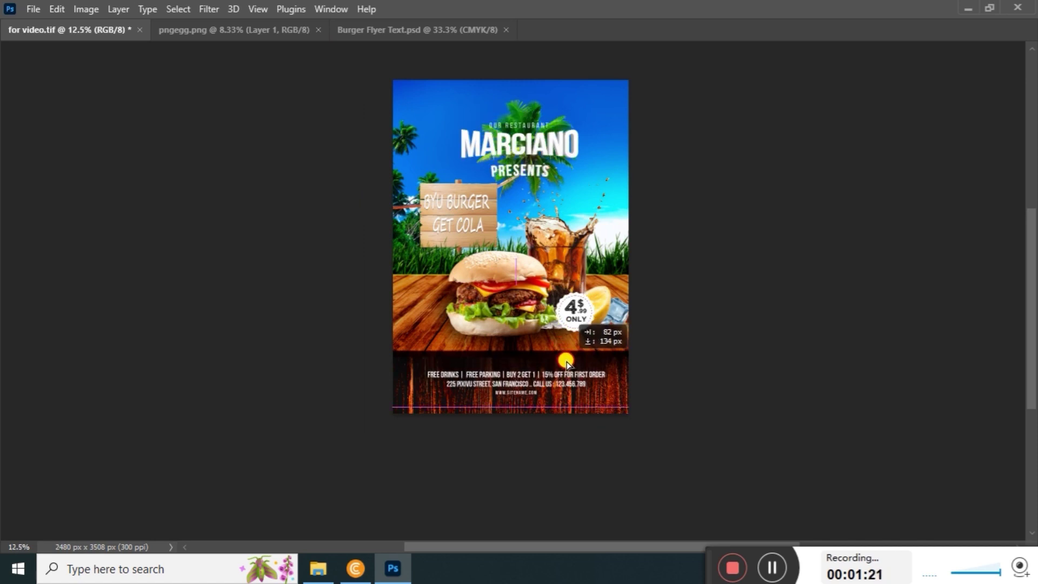
{"action": "key", "text": "shift+Up"}
{"action": "key", "text": "shift+Up"}
{"action": "key", "text": "shift+Up"}
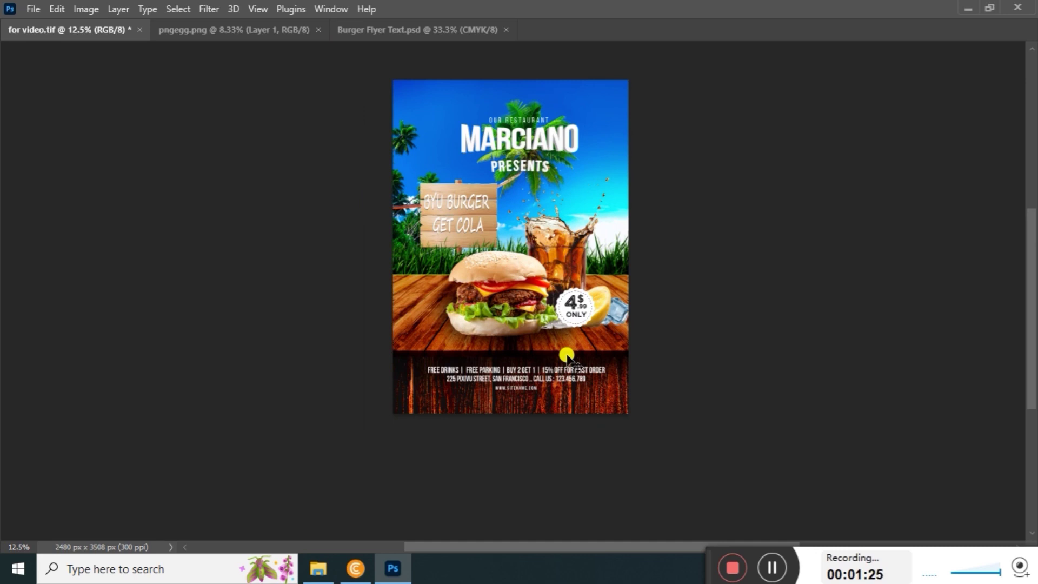
Scale the text overlay outward around its centre to nearly full page width.
{"action": "key", "text": "ctrl+t"}
{"action": "left_click", "coordinate": [663, 277]}
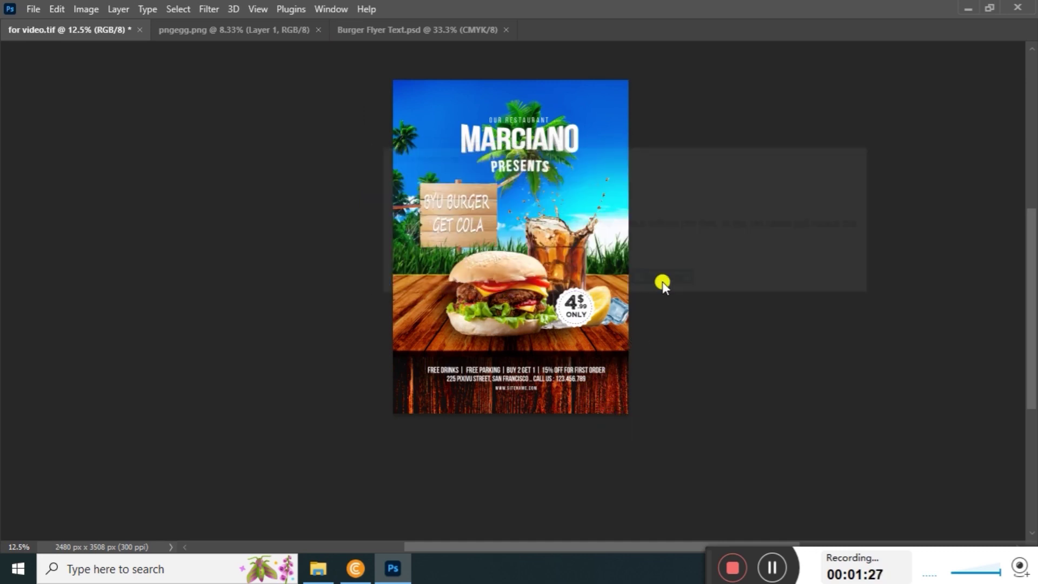
{"action": "left_click_drag", "start_coordinate": [614, 399], "coordinate": [634, 409]}
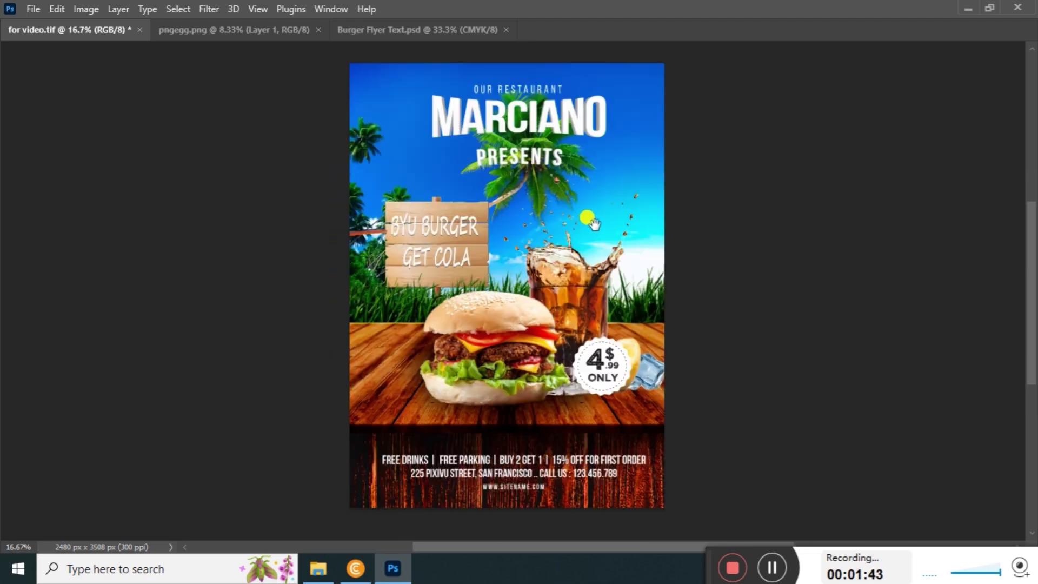
{"action": "left_click", "coordinate": [606, 181]}
{"action": "mouse_move", "coordinate": [564, 170]}
{"action": "left_mouse_down"}
{"action": "mouse_move", "coordinate": [643, 170]}
{"action": "mouse_move", "coordinate": [674, 196]}
{"action": "mouse_move", "coordinate": [617, 222]}
{"action": "mouse_move", "coordinate": [622, 202]}
{"action": "left_mouse_up"}
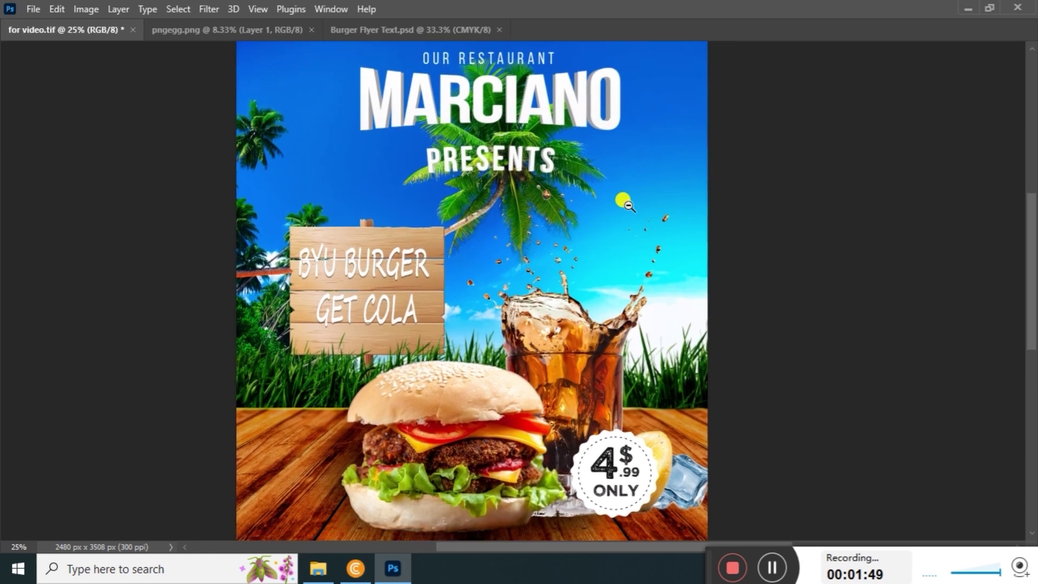
Zoom out and review the finished MARCIANO flyer in full-screen mode without panels.
{"action": "key", "text": "ctrl+minus"}
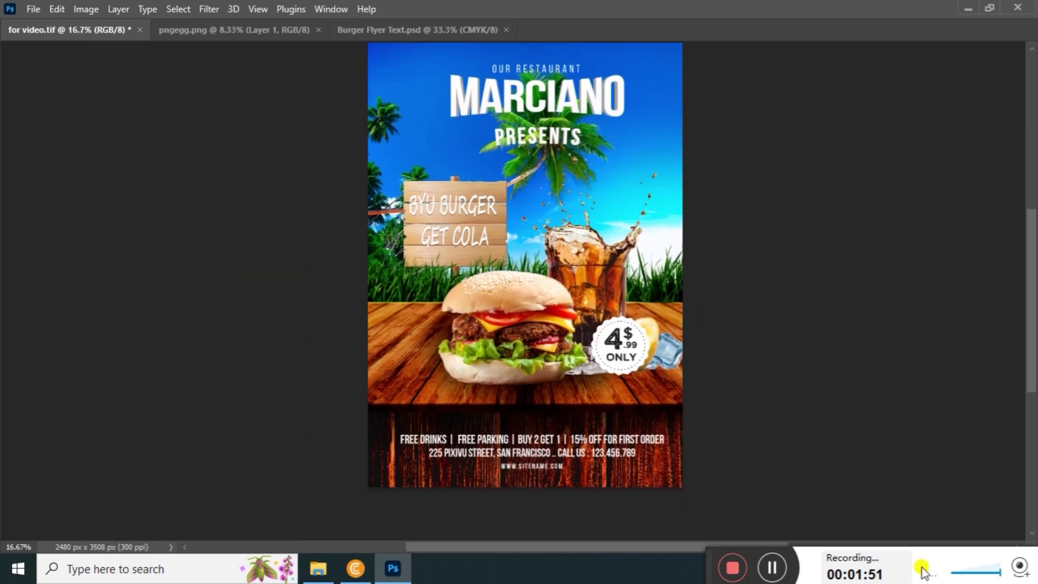
{"action": "left_click", "coordinate": [772, 567]}
{"action": "key", "text": "f"}
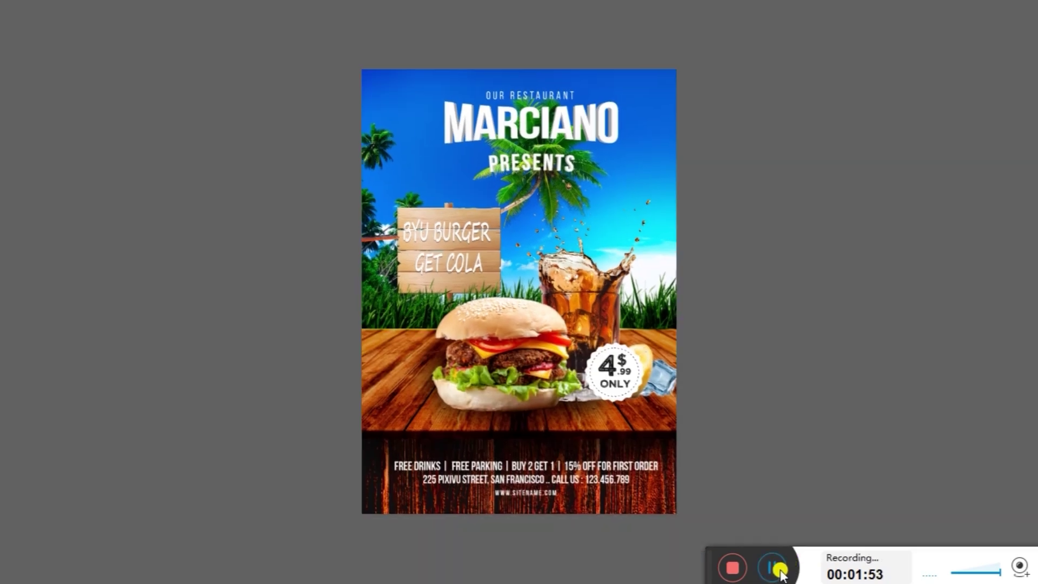
{"action": "scroll", "coordinate": [595, 265], "scroll_direction": "up", "scroll_amount": 1}
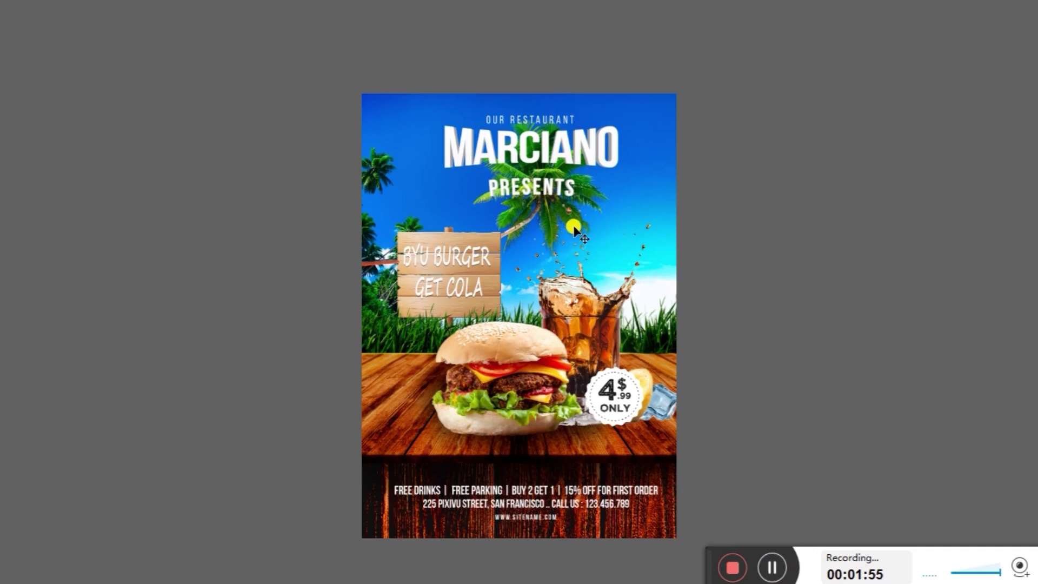
{"action": "scroll", "coordinate": [574, 211], "scroll_direction": "up", "scroll_amount": 1}
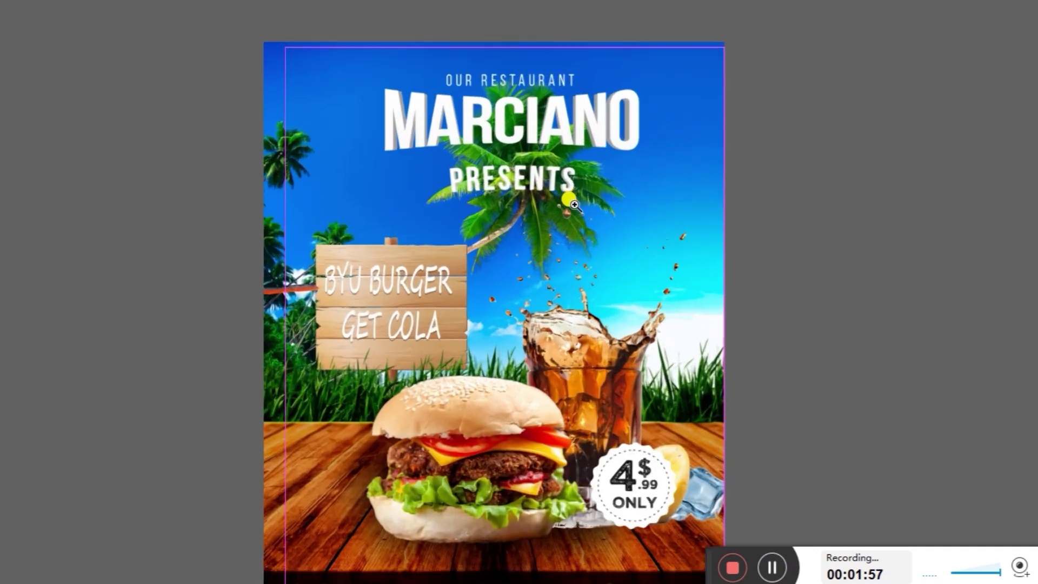
{"action": "scroll", "coordinate": [578, 219], "scroll_direction": "down", "scroll_amount": 1}
{"action": "left_click_drag", "start_coordinate": [577, 219], "coordinate": [612, 185]}
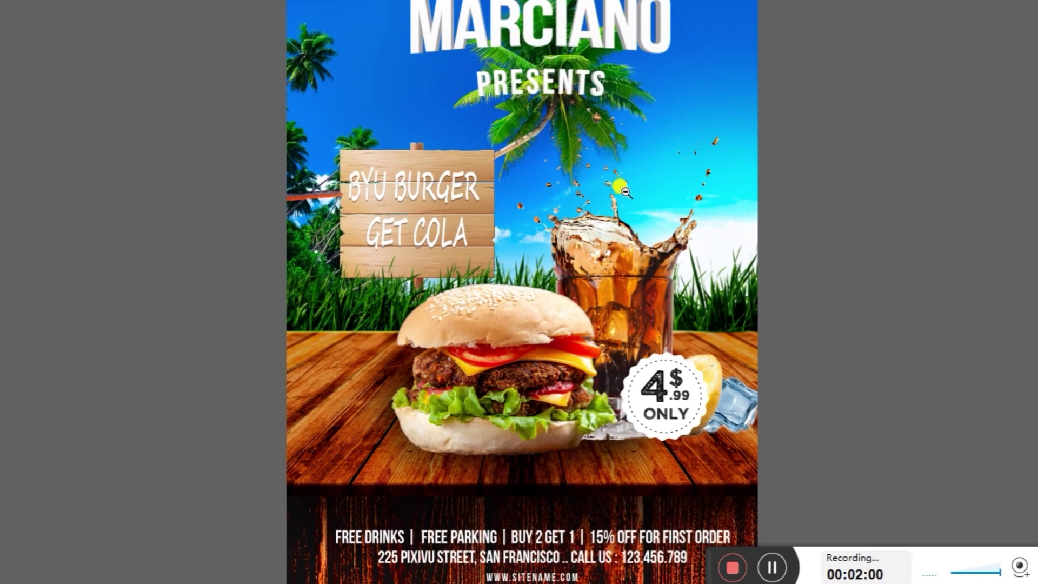